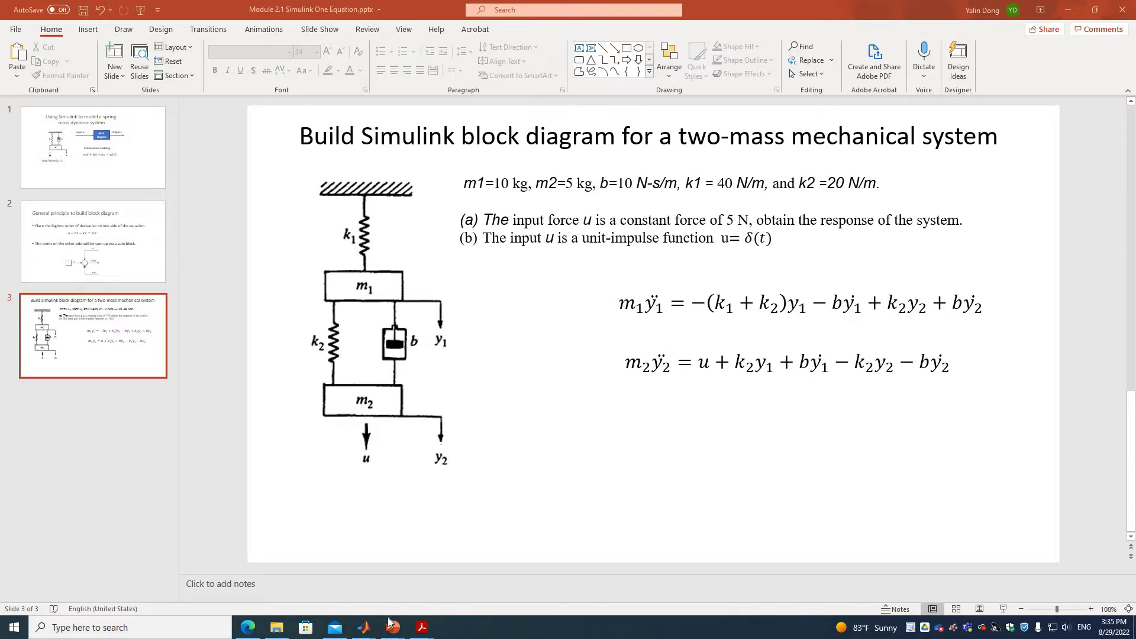
Step: In MATLAB, clear the workspace variables and the Command Window with clear and clc
mouse_move(364, 626)
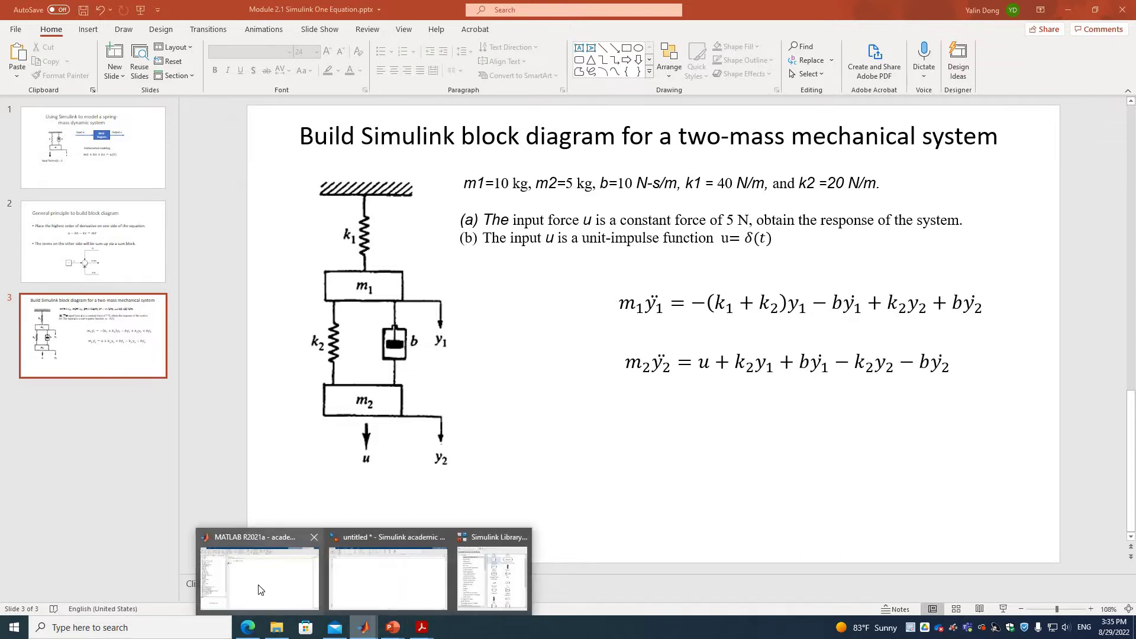
left_click(259, 589)
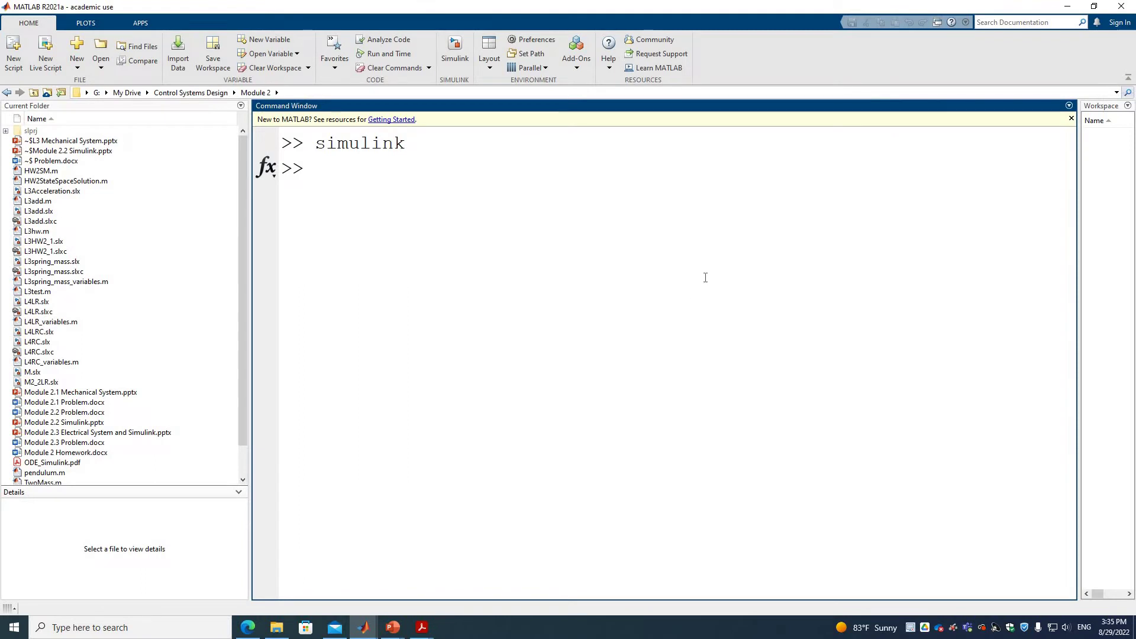
type("si")
key("BackSpace")
key("BackSpace")
type("c")
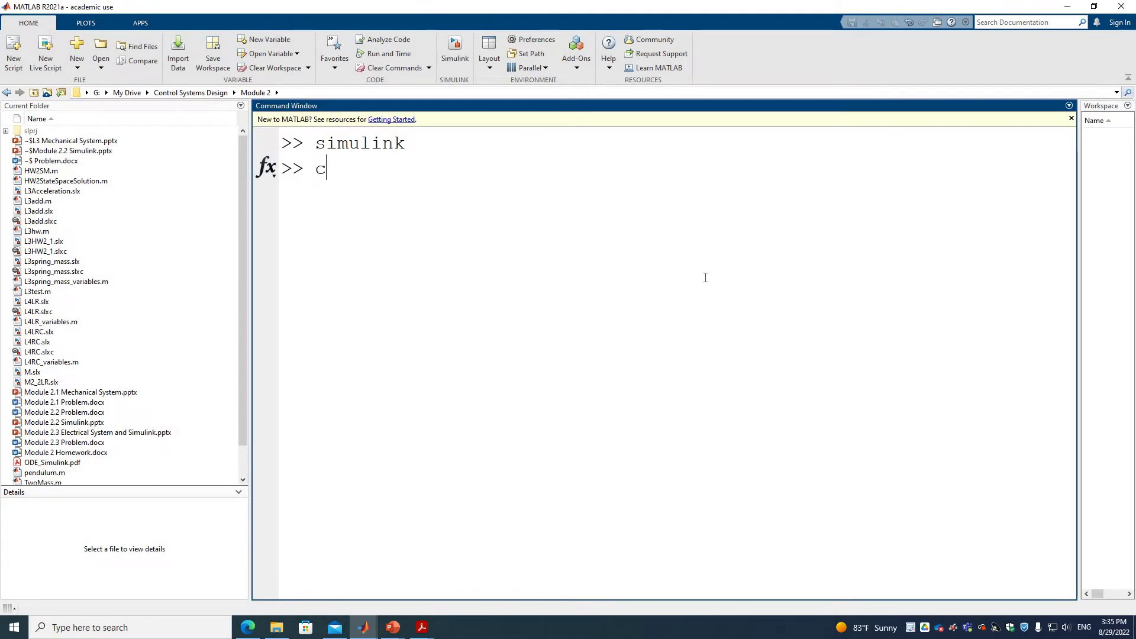
type("lear")
key("Return")
type("clc")
key("Return")
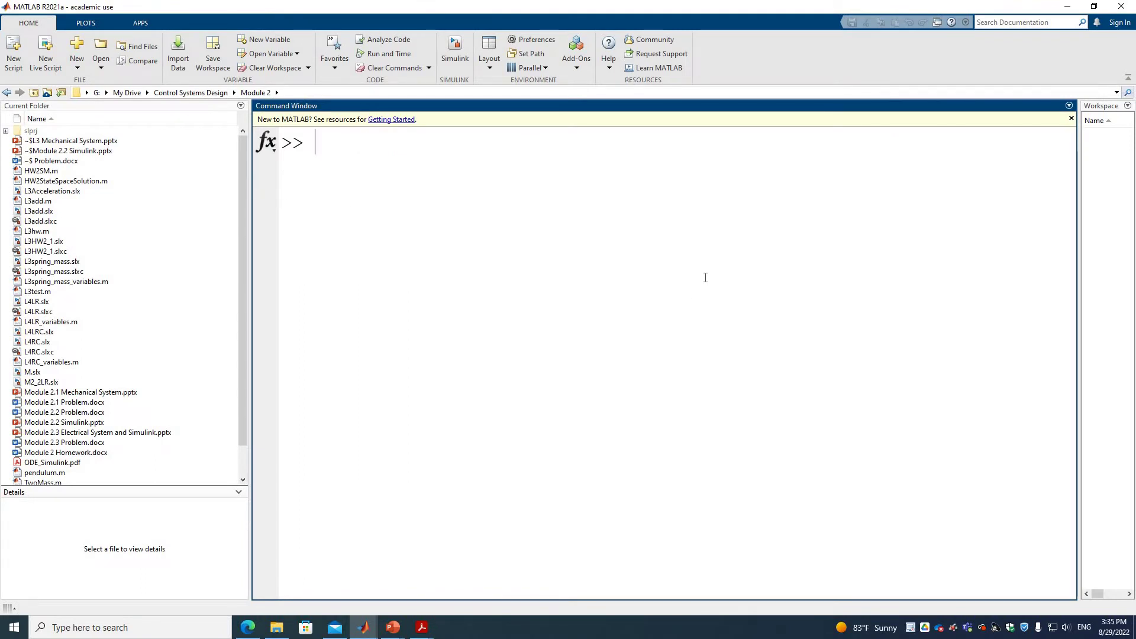
Step: Launch Simulink, create a blank model, and open the Library Browser at Commonly Used Blocks
type("simu")
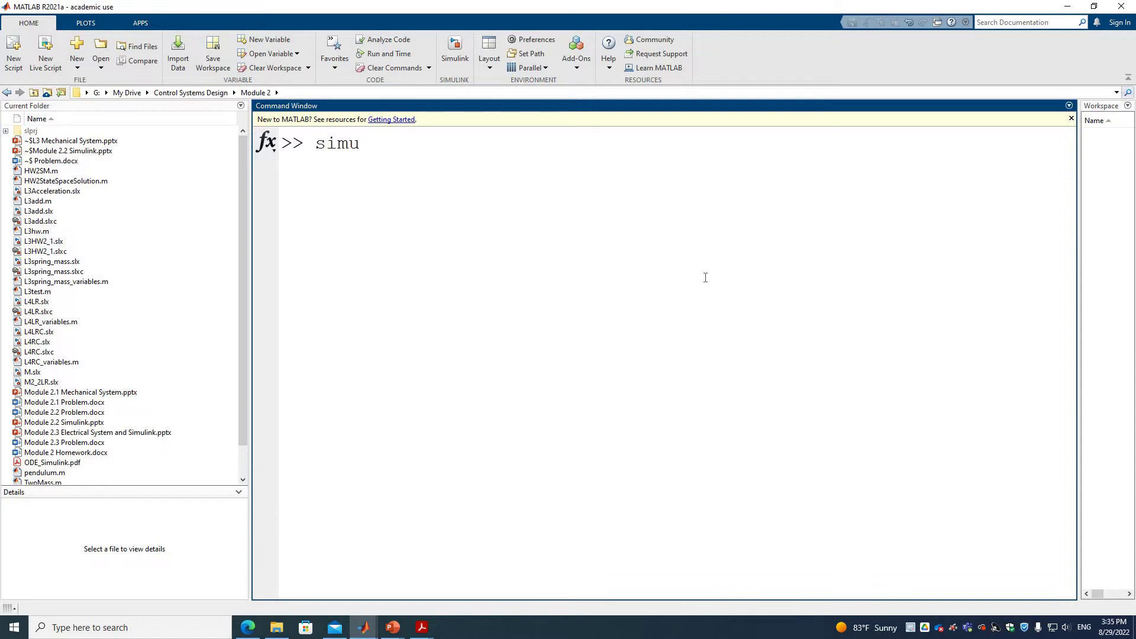
type("link")
key("Return")
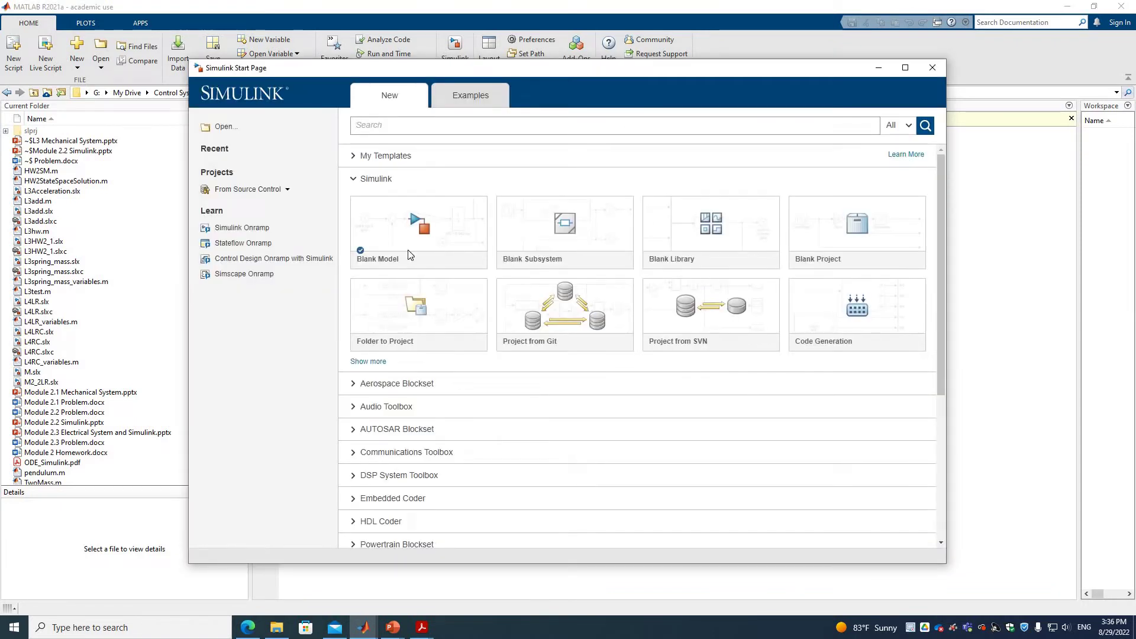
left_click(411, 230)
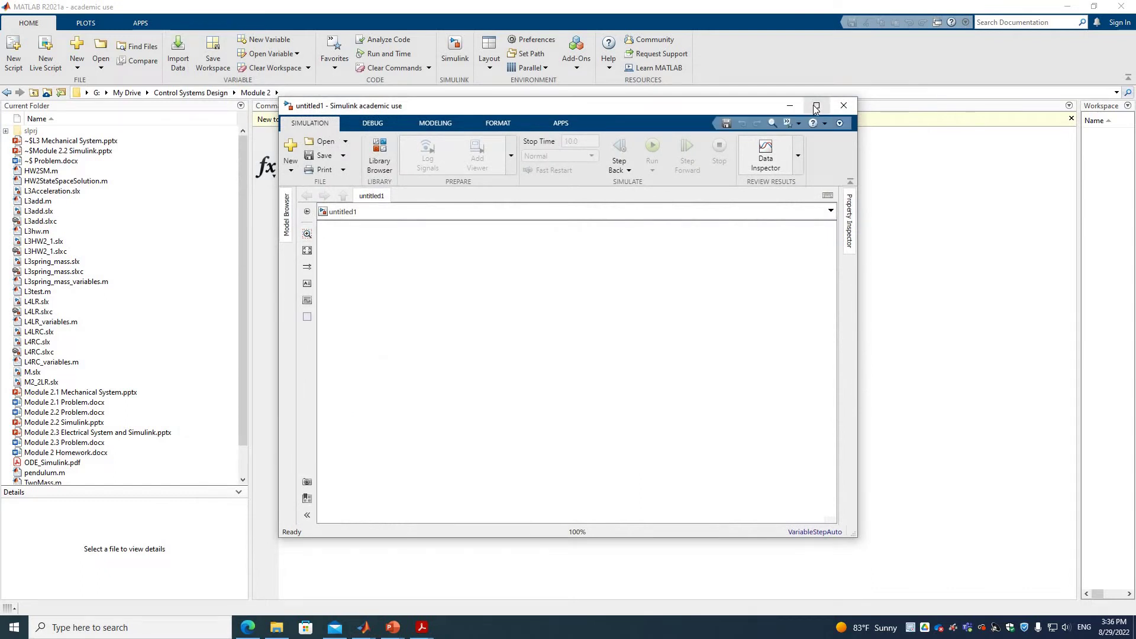
left_click(379, 155)
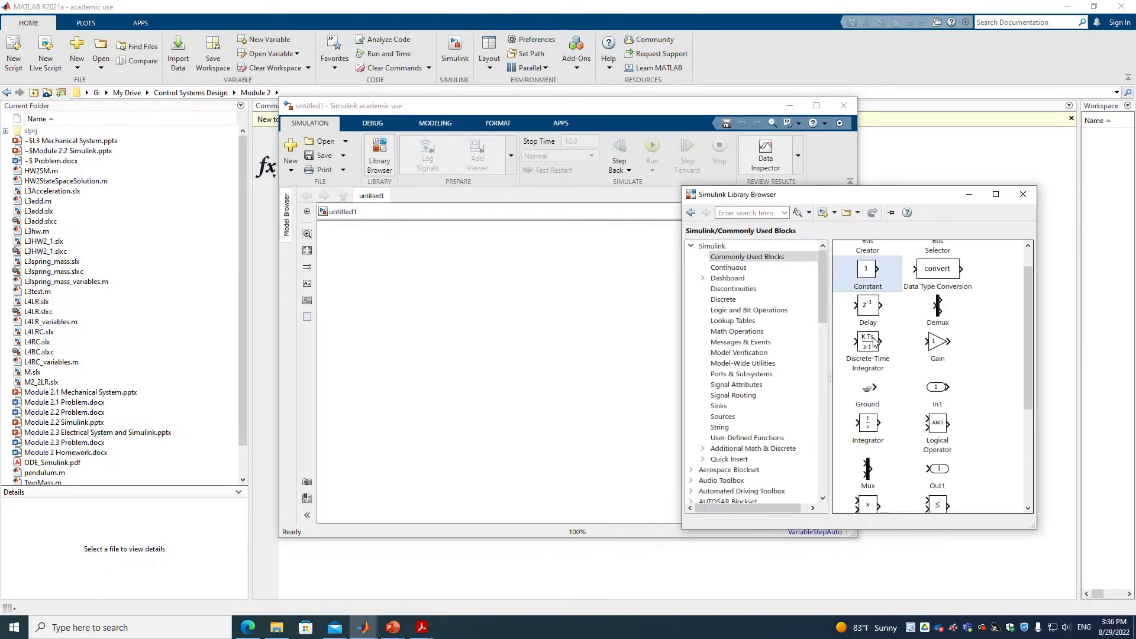
scroll(966, 382, "down", 3)
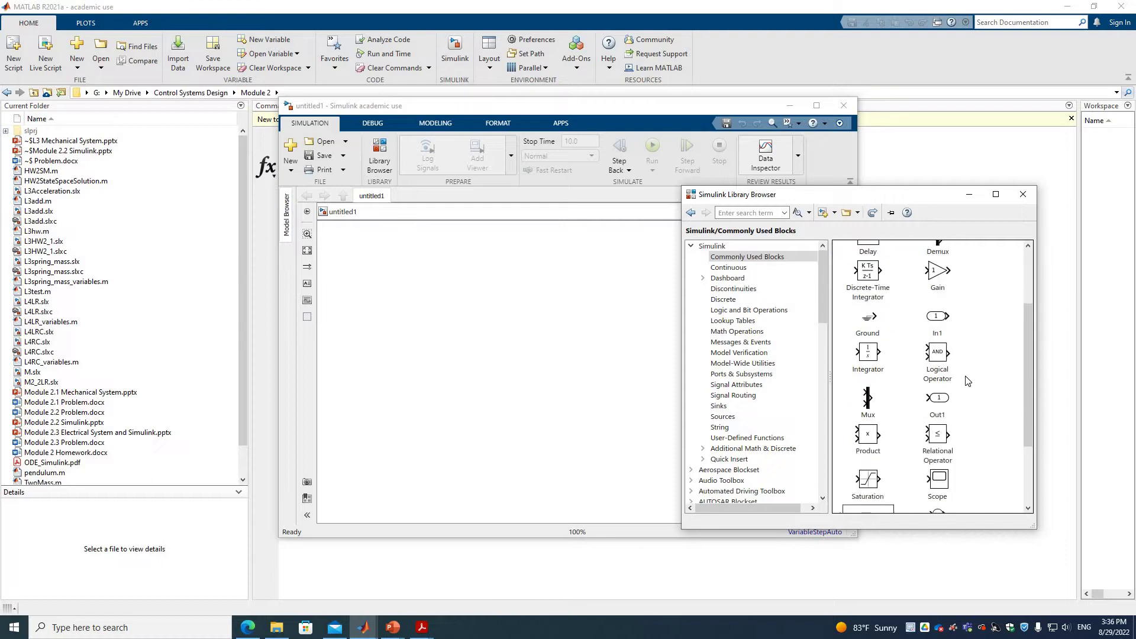
scroll(971, 418, "down", 1)
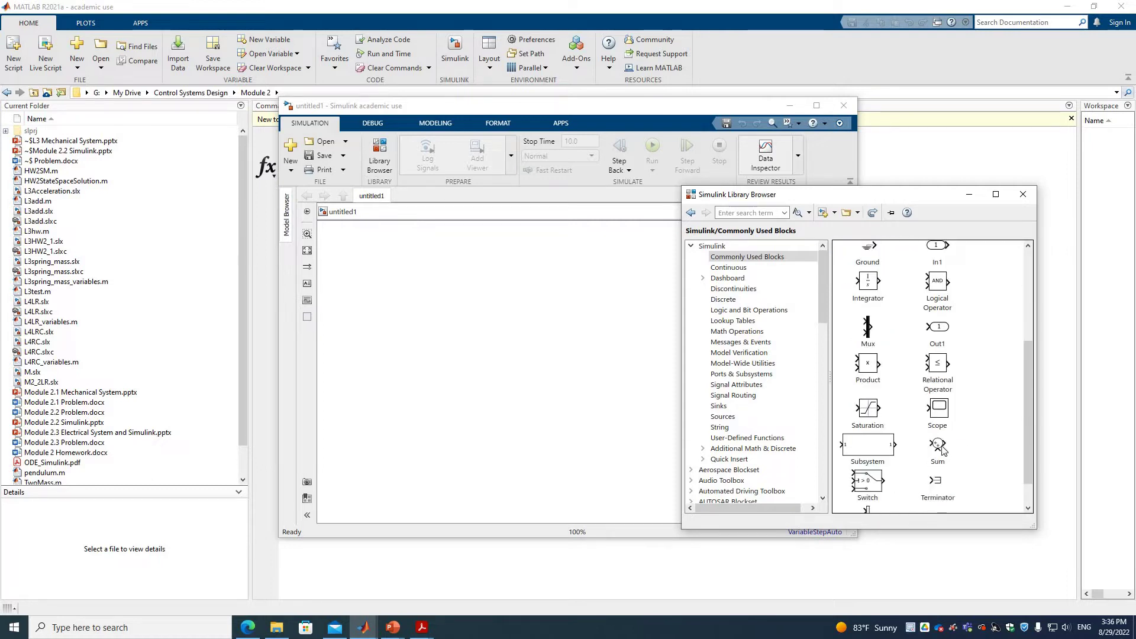
Step: Place a Sum block on the canvas, maximize the model window and zoom in
left_click_drag(944, 450, 410, 286)
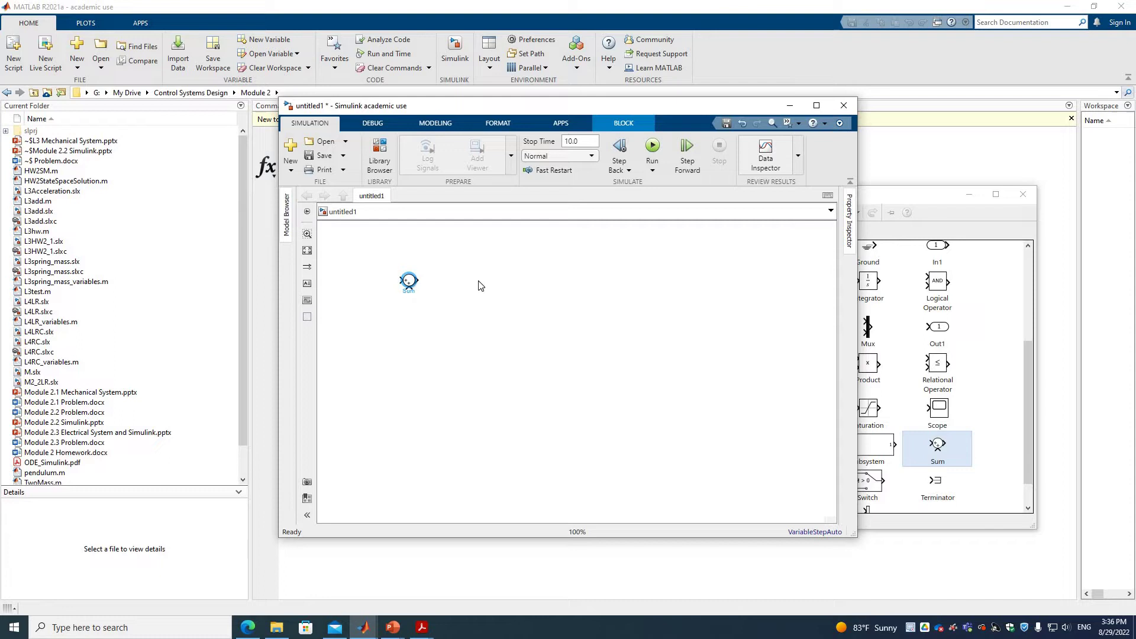
left_click(817, 105)
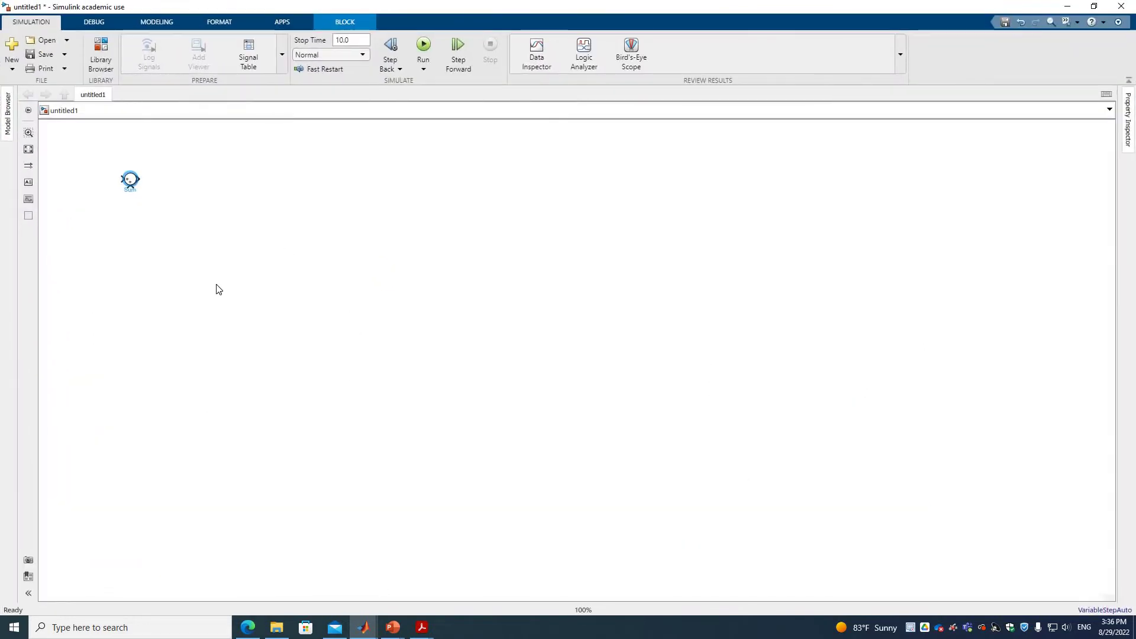
scroll(232, 280, "up", 2)
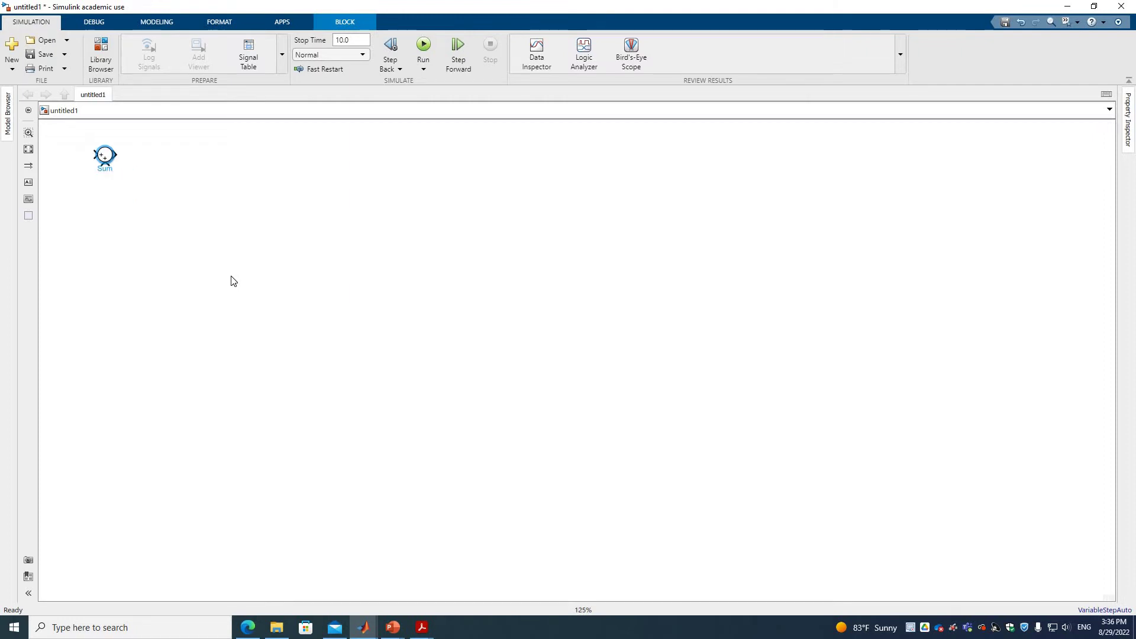
scroll(307, 360, "up", 2)
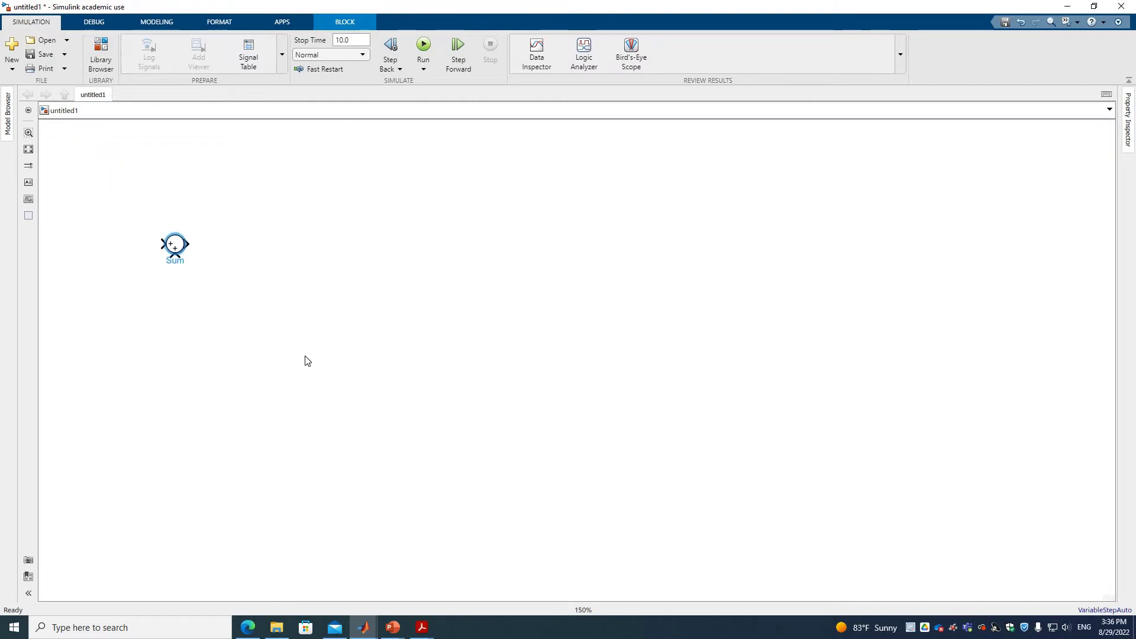
scroll(250, 303, "up", 2)
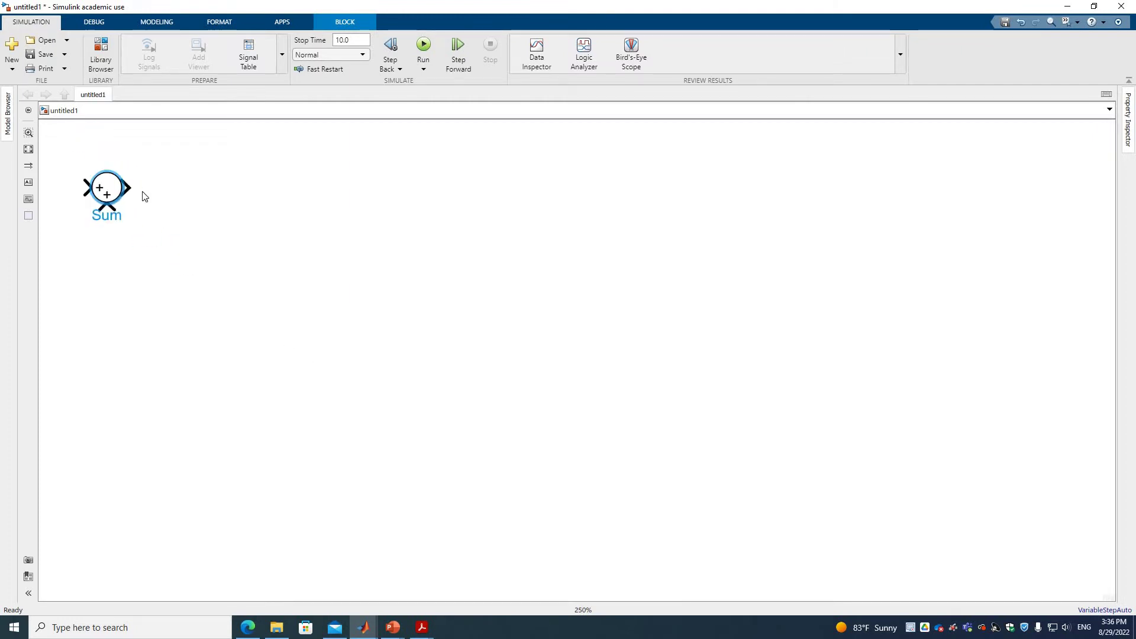
left_click(113, 182)
left_click_drag(112, 182, 260, 241)
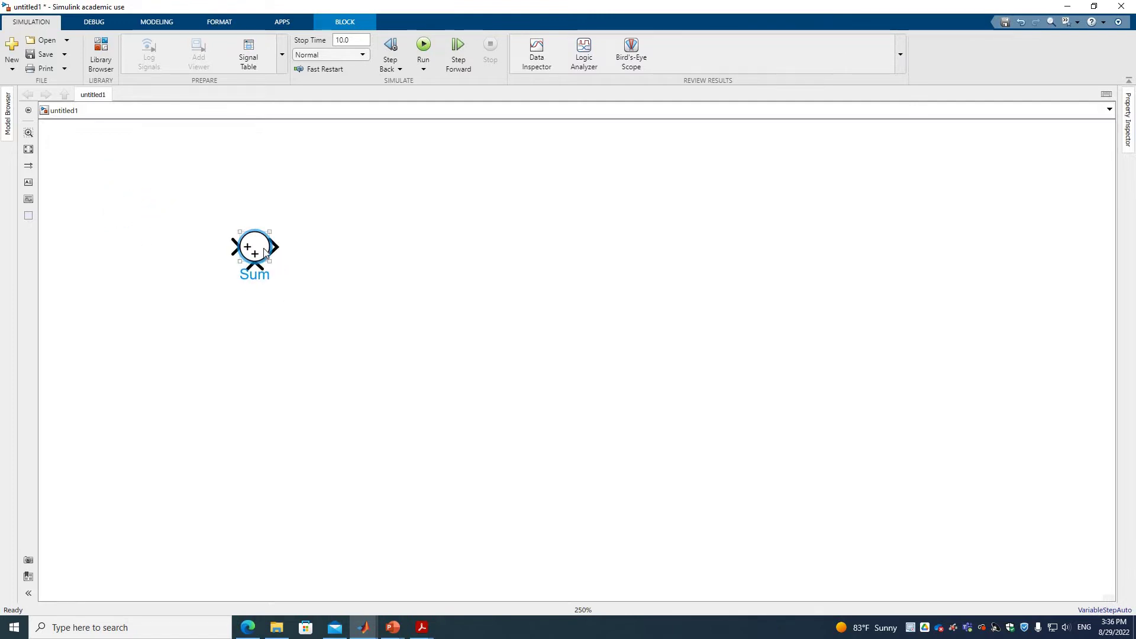
Step: Change the Sum block's list of signs to --|++, giving four inputs
double_click(265, 253)
left_click(474, 332)
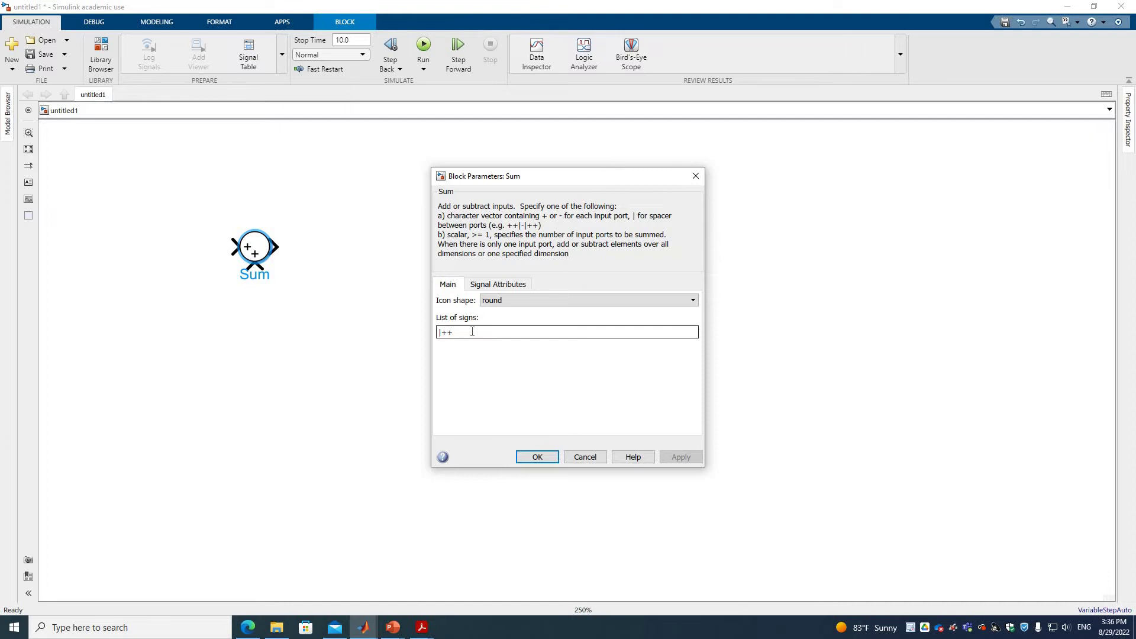
key("ctrl+a")
key("Home")
type("-")
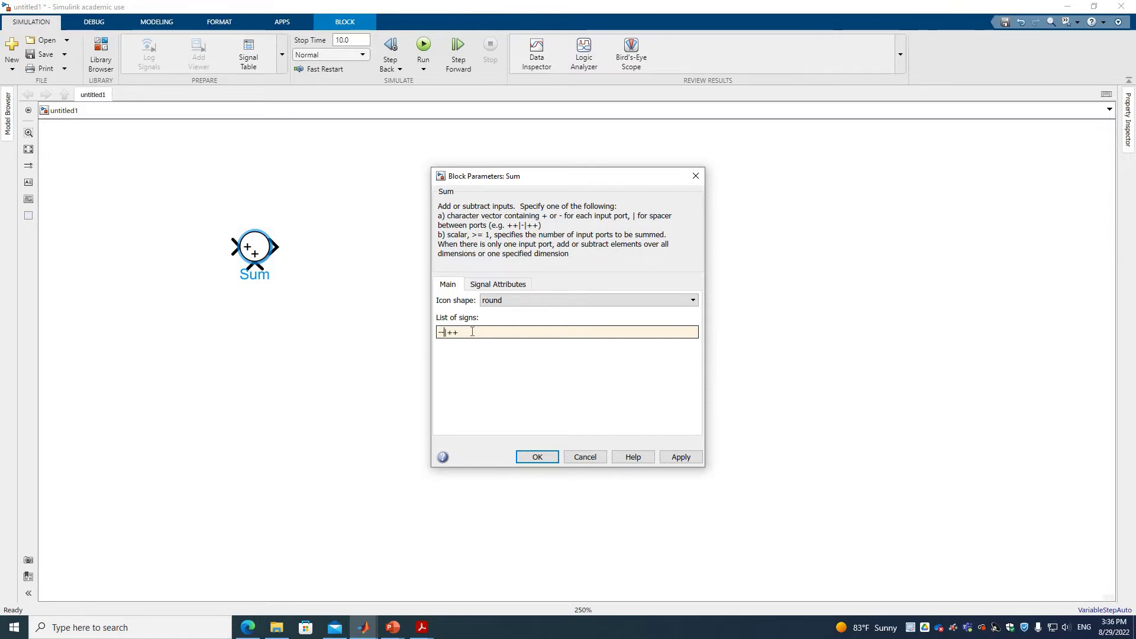
left_click(538, 458)
left_click(266, 249)
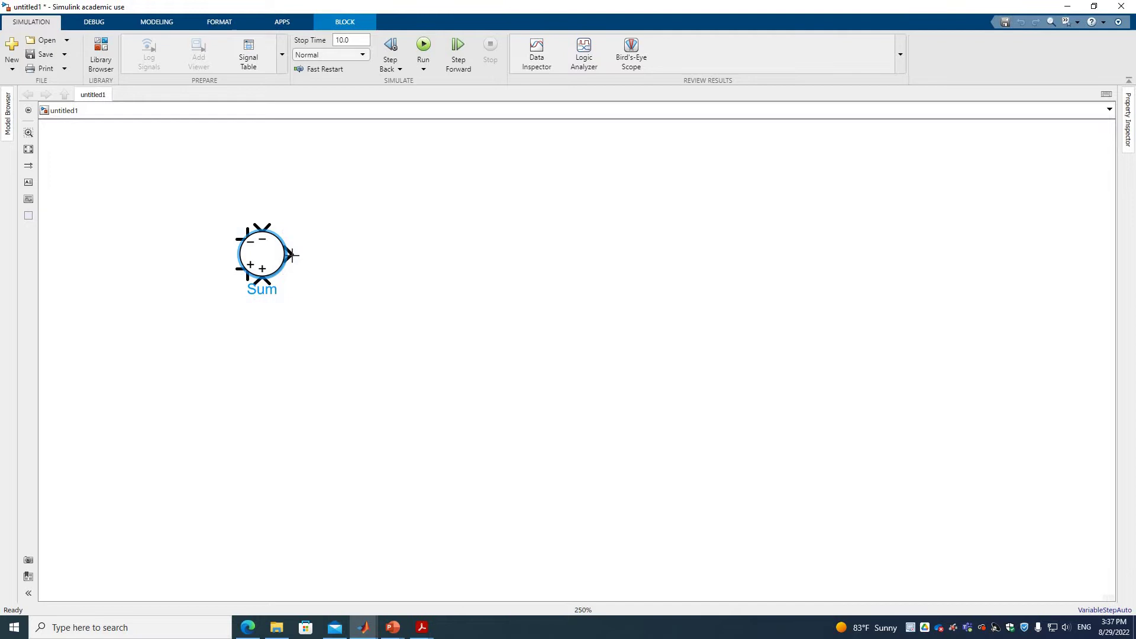
Step: Add a Gain block and connect the Sum output to its input
left_click(371, 632)
left_click(428, 589)
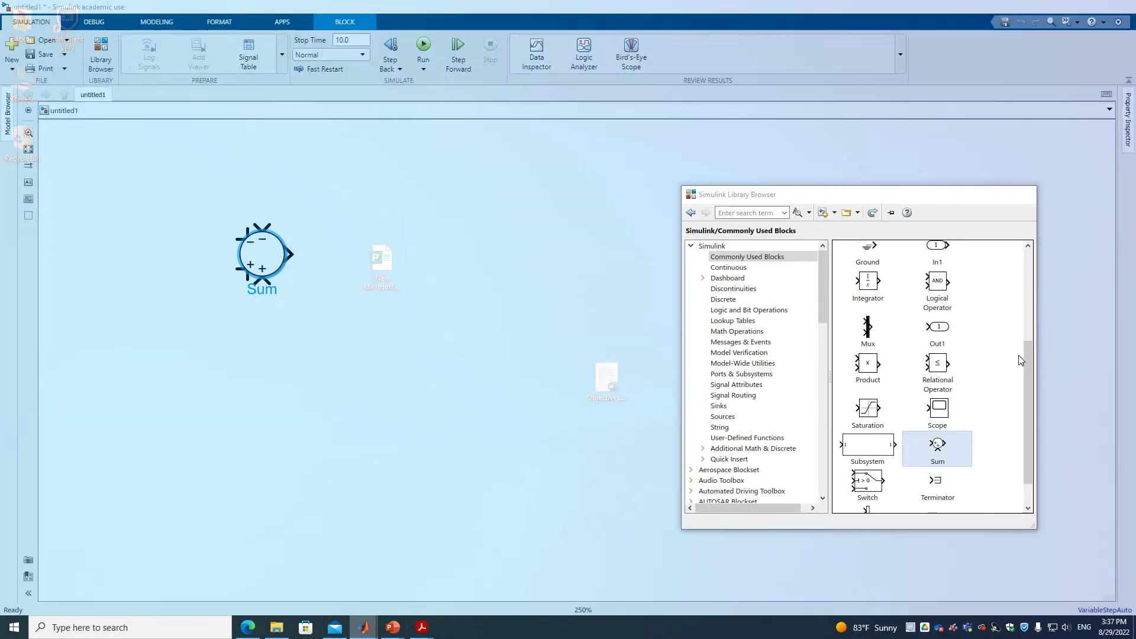
scroll(992, 400, "up", 1)
scroll(992, 400, "up", 1)
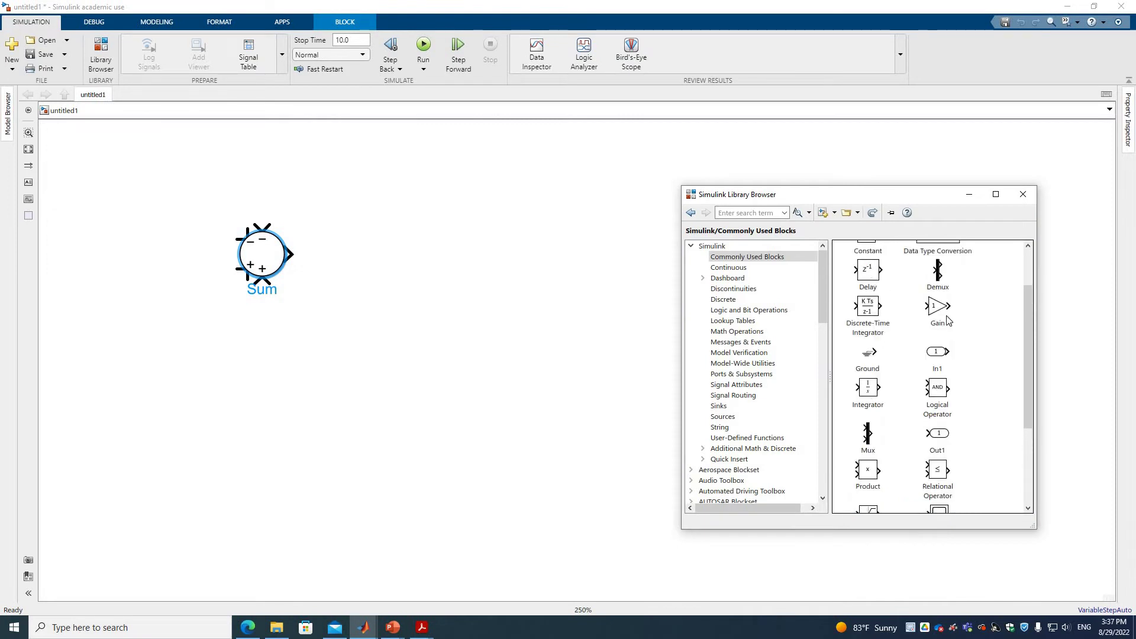
left_click_drag(937, 306, 415, 263)
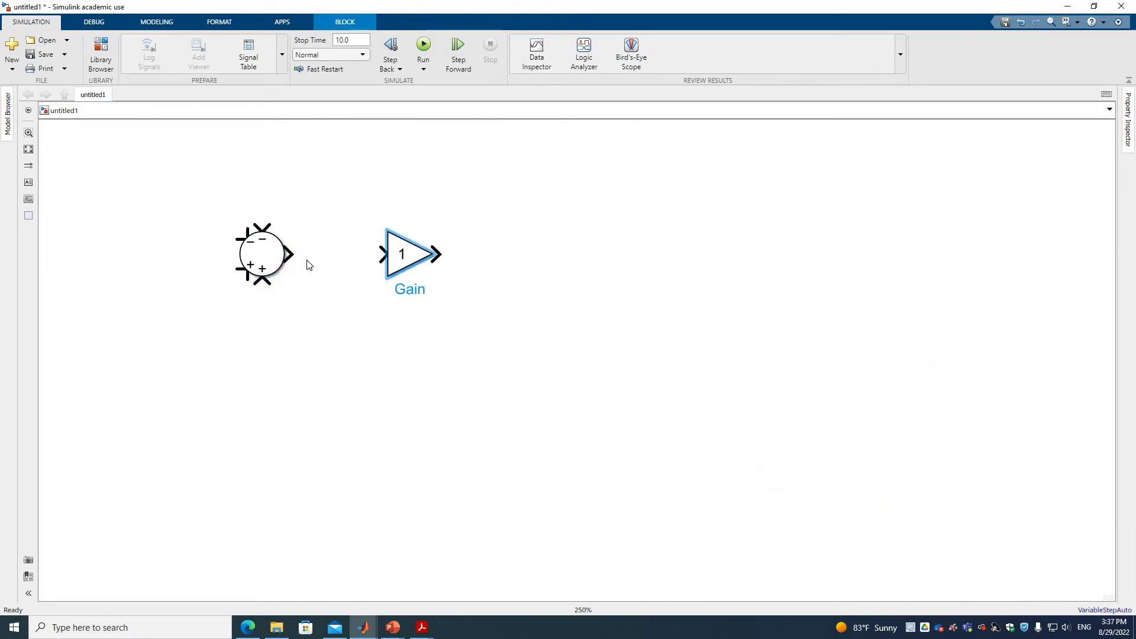
left_click_drag(291, 254, 385, 254)
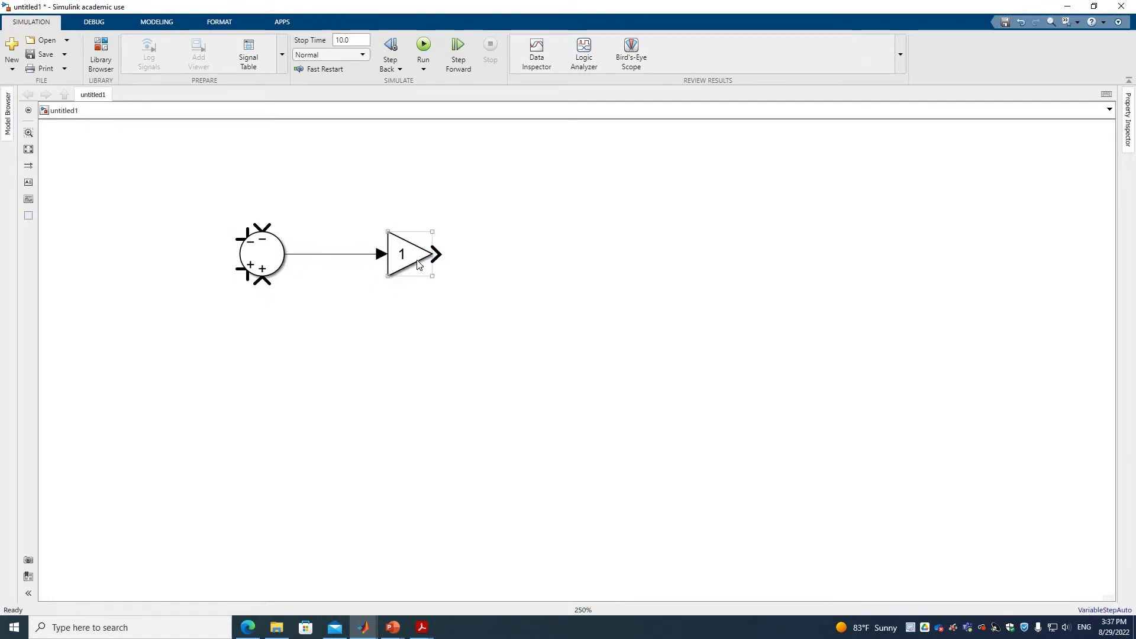
Step: Set the Gain block's value to 1/m1
double_click(420, 265)
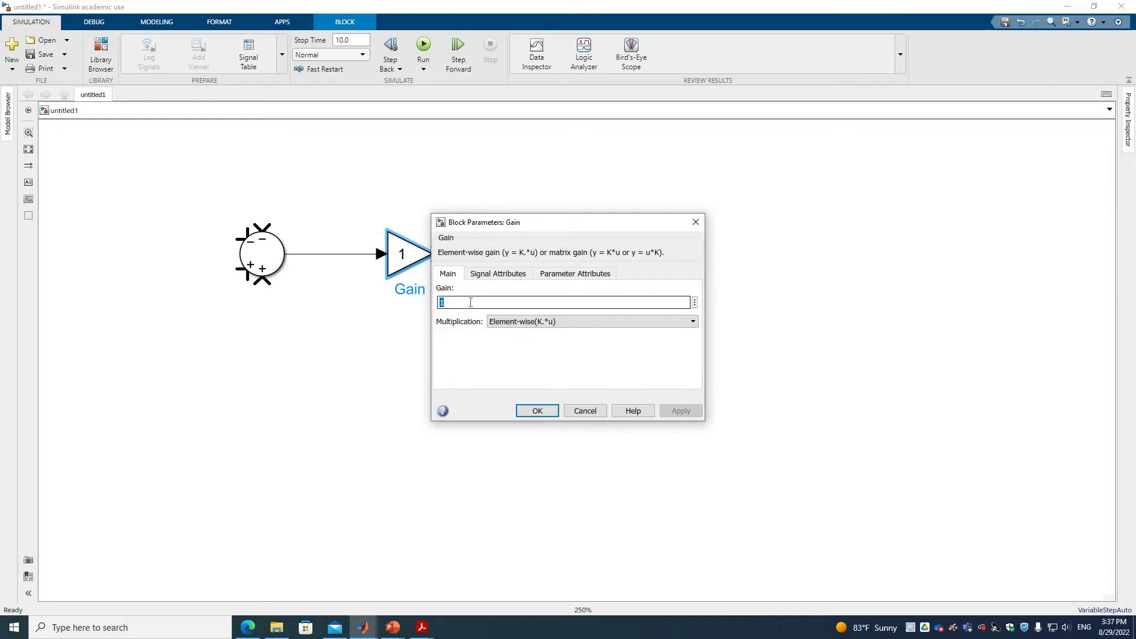
type("1/")
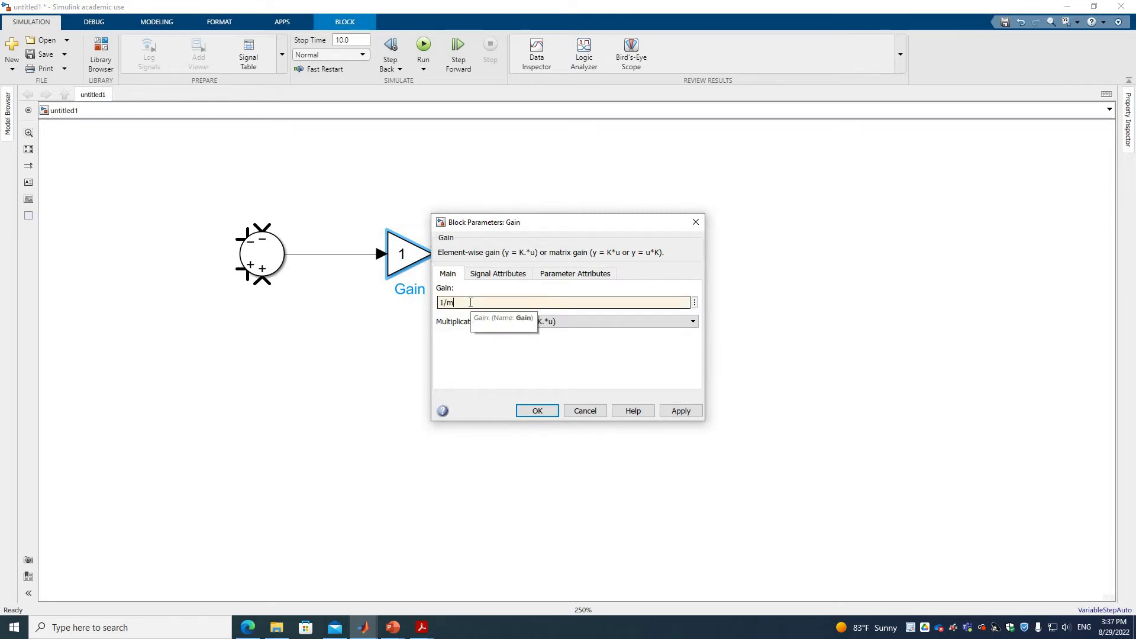
type("m1")
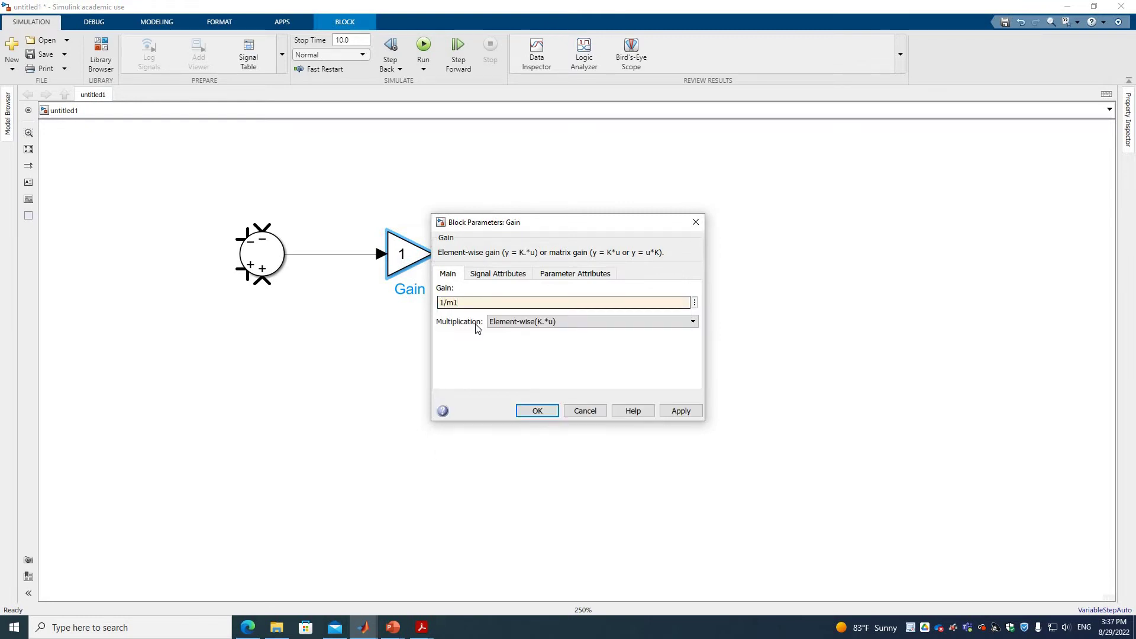
left_click(550, 411)
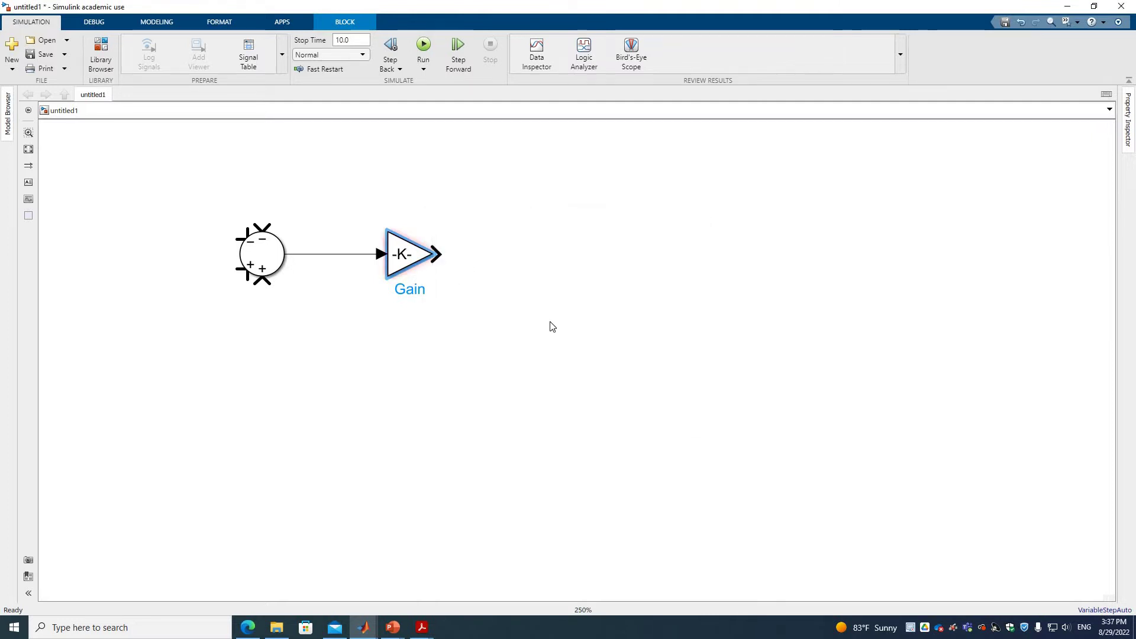
key("ctrl+shift+l")
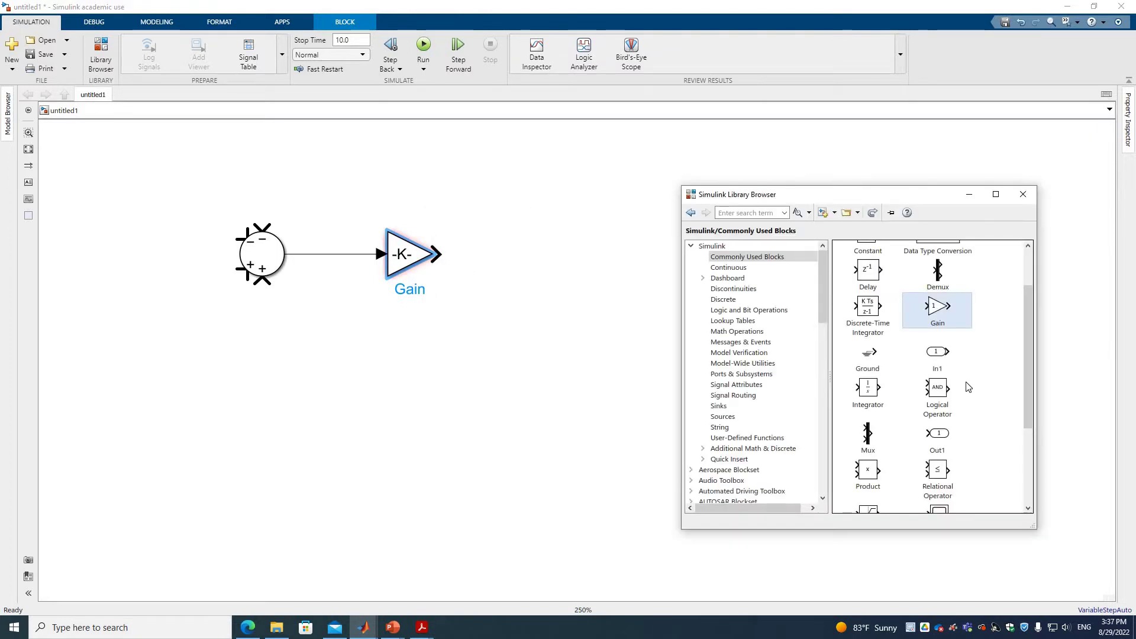
Step: Add two Integrator blocks and a Scope in a row to the right of the Gain
scroll(969, 387, "down", 2)
left_click_drag(876, 362, 548, 262)
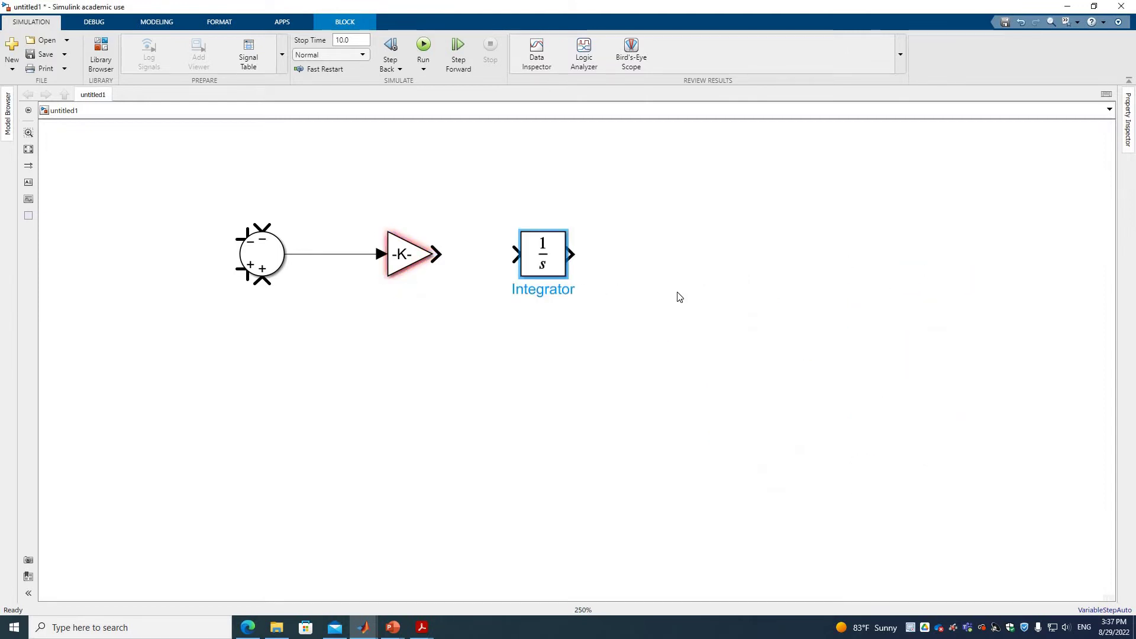
left_click_drag(858, 367, 662, 259)
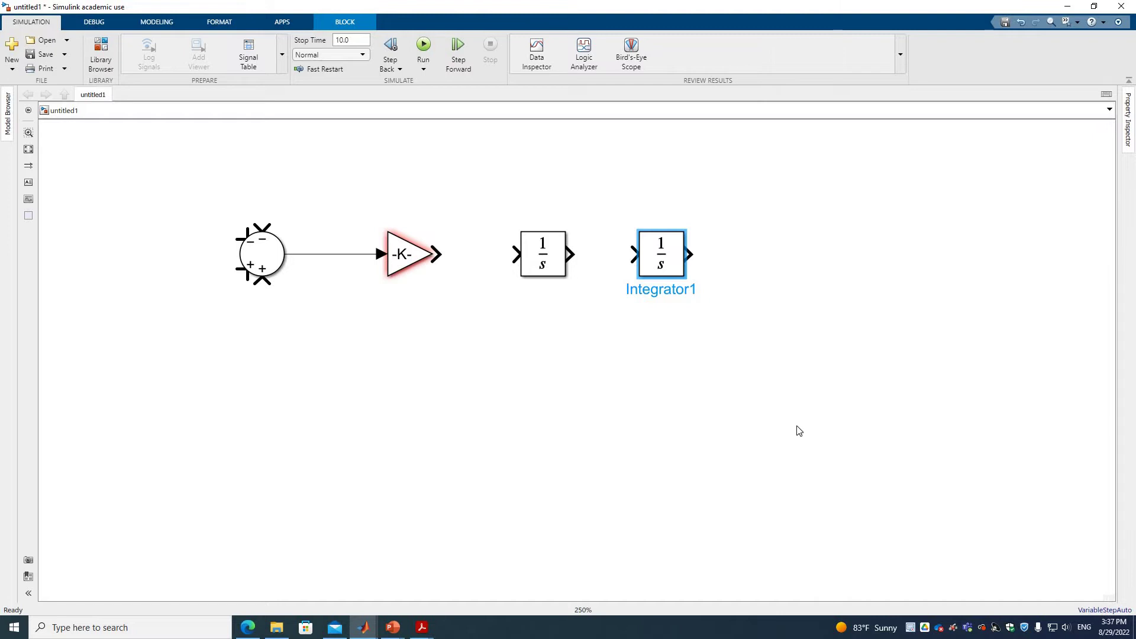
key("ctrl+shift+l")
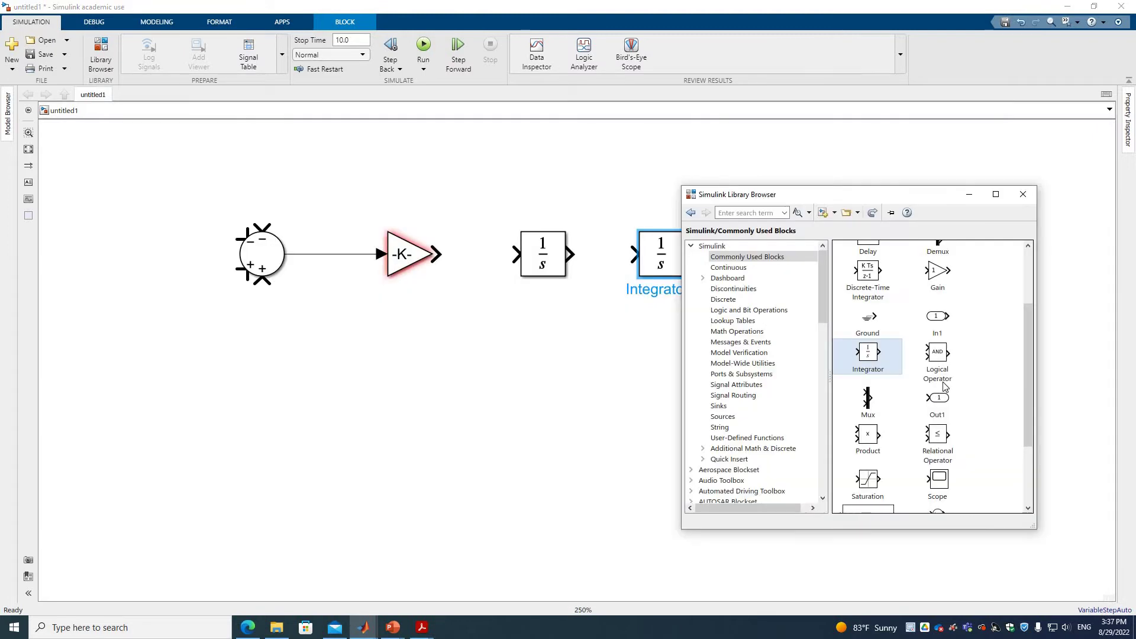
left_click_drag(946, 417, 816, 253)
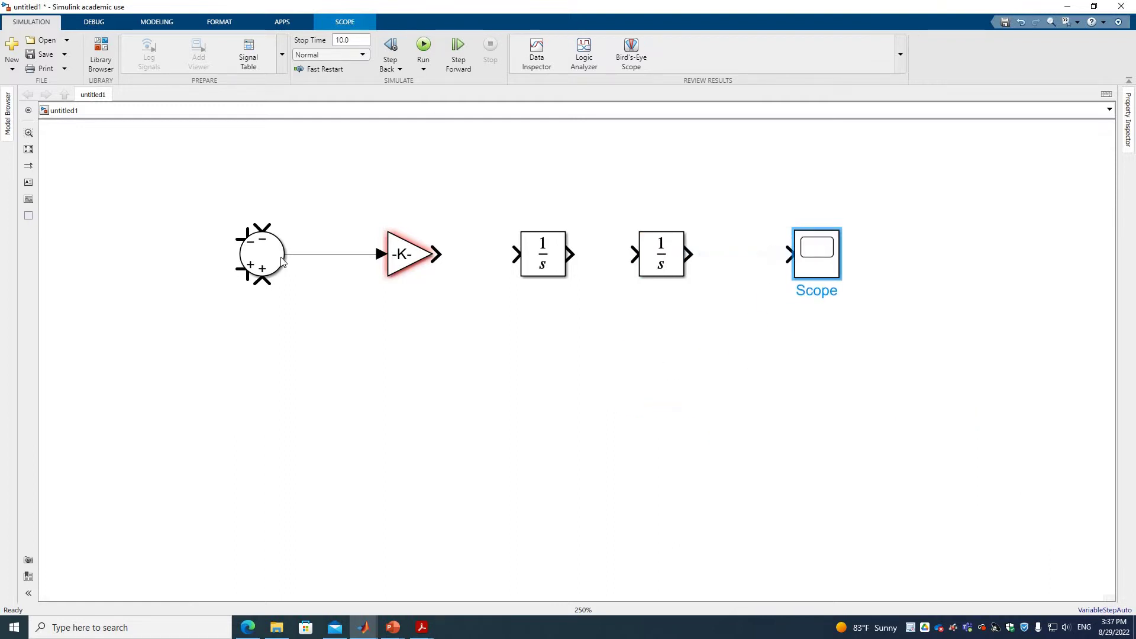
Step: Wire Gain into the first Integrator and the second Integrator into the Scope, then view the equations slide
left_click(300, 253)
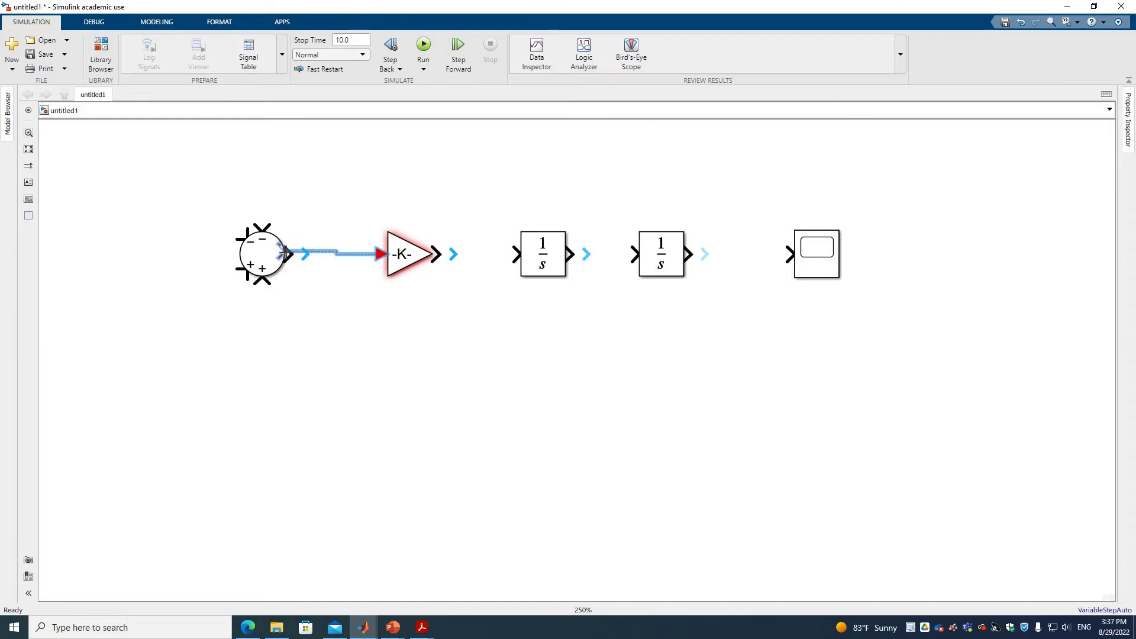
left_click(330, 313)
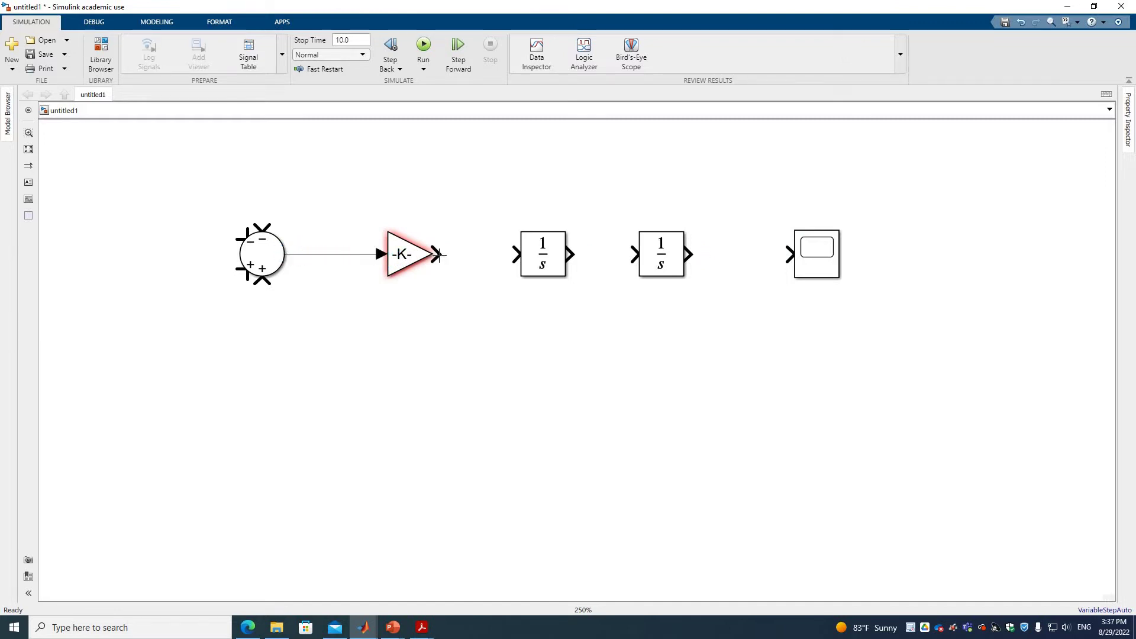
left_click_drag(439, 254, 635, 254)
left_click_drag(766, 258, 769, 255)
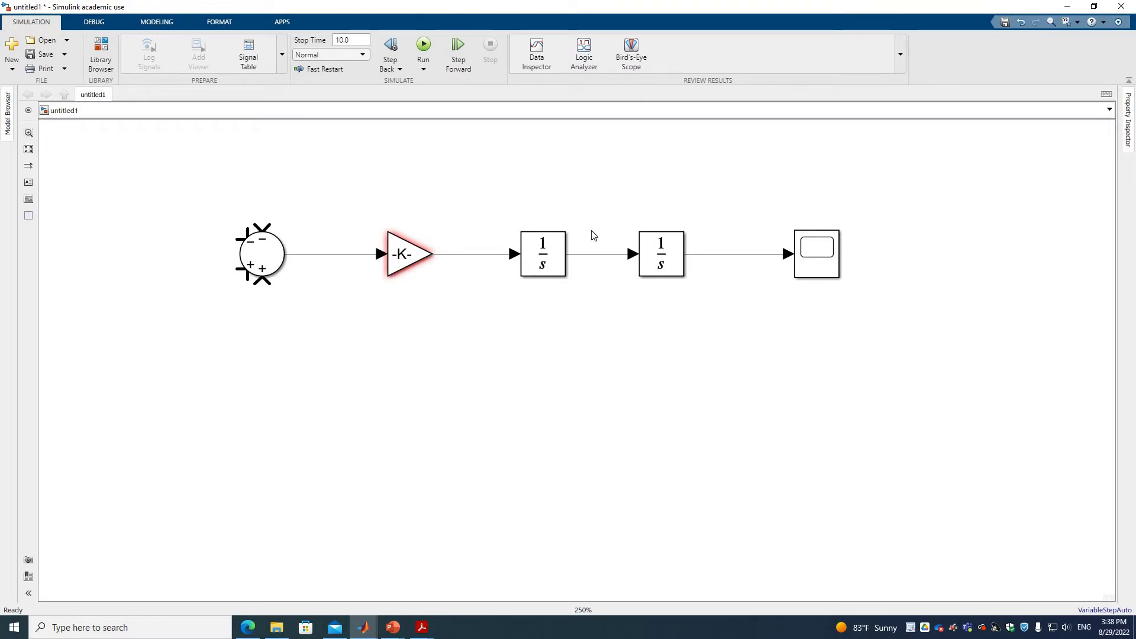
left_click(409, 257)
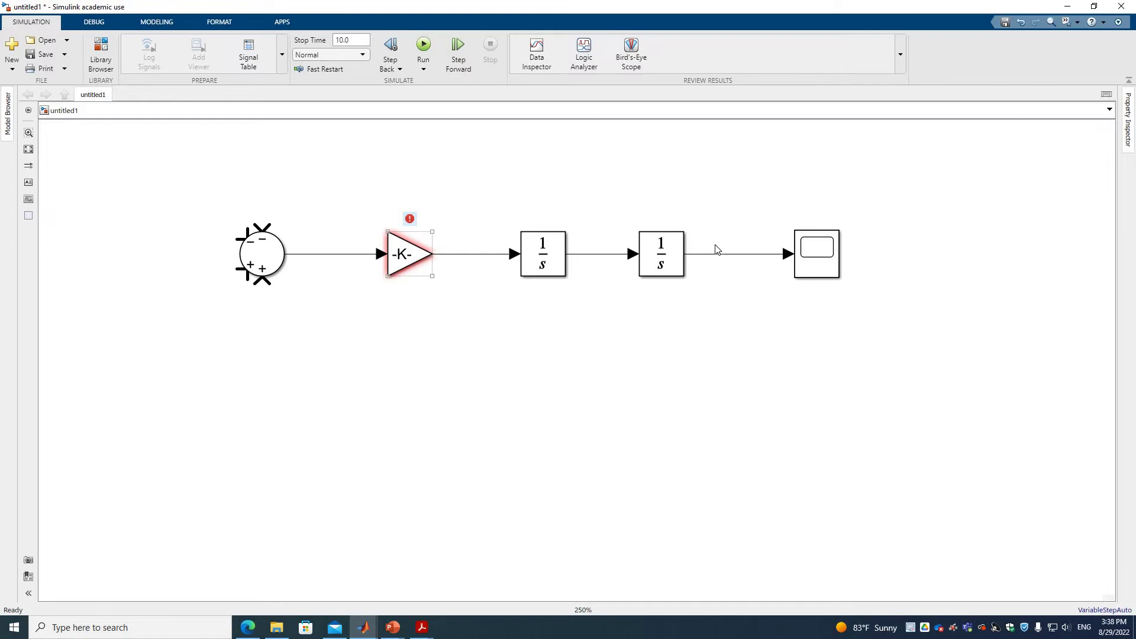
left_click(727, 263)
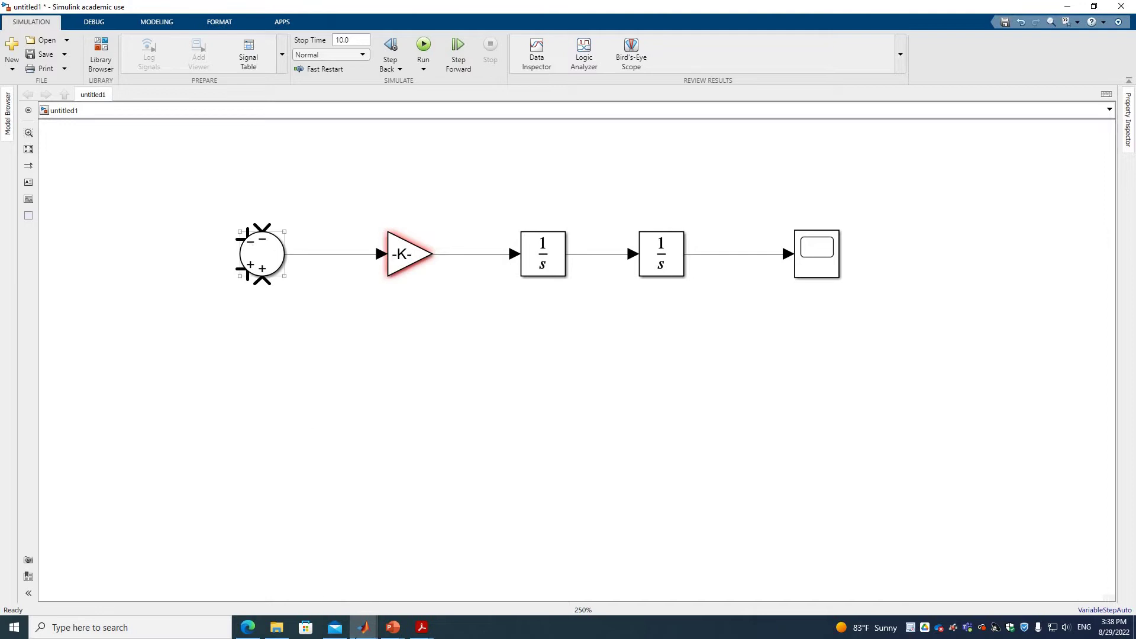
left_click(365, 629)
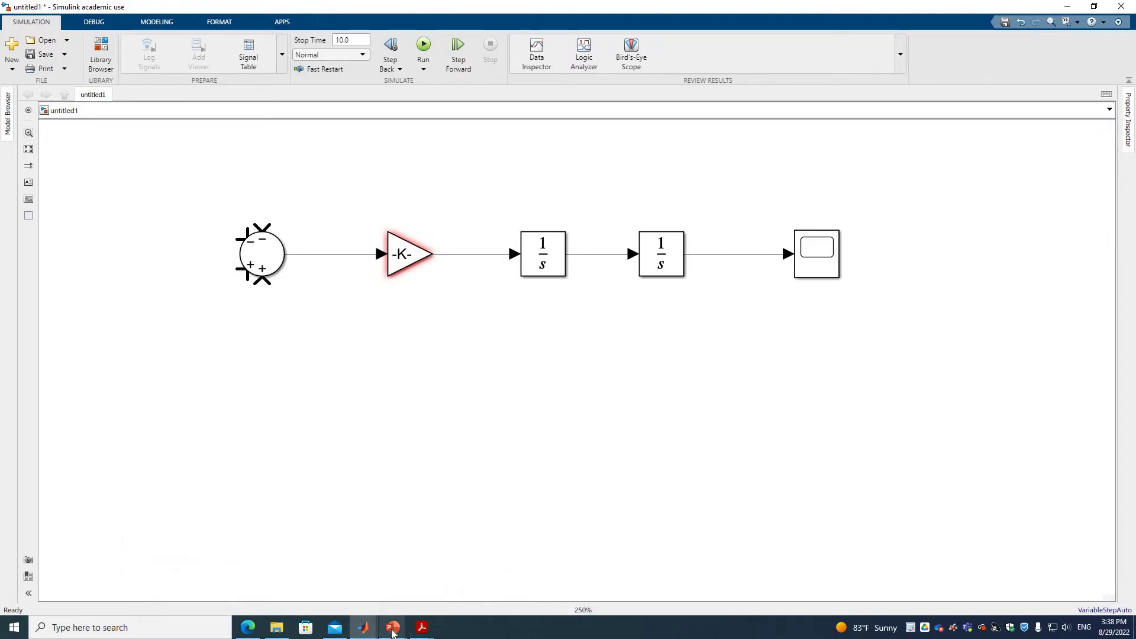
mouse_move(392, 632)
left_click(455, 577)
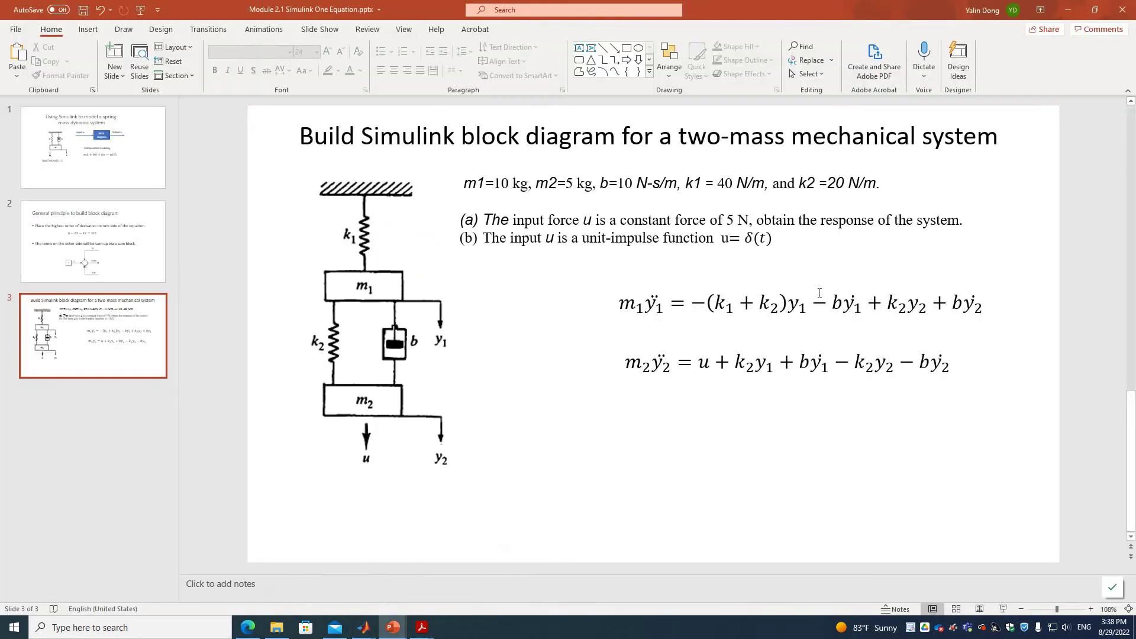
left_click_drag(791, 300, 694, 294)
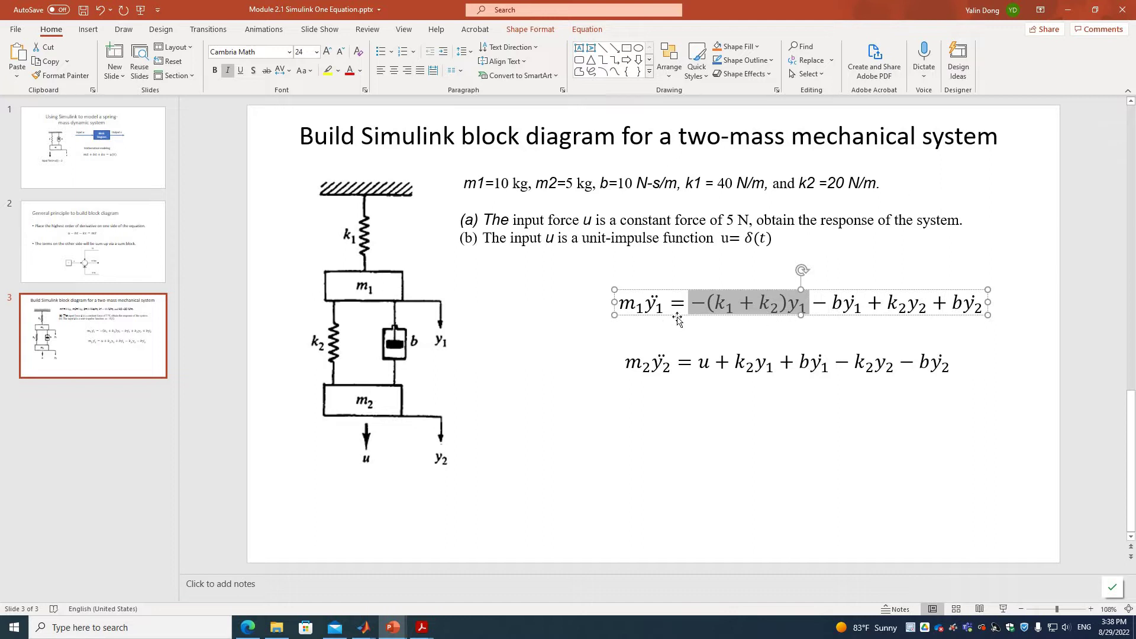
left_click(829, 306)
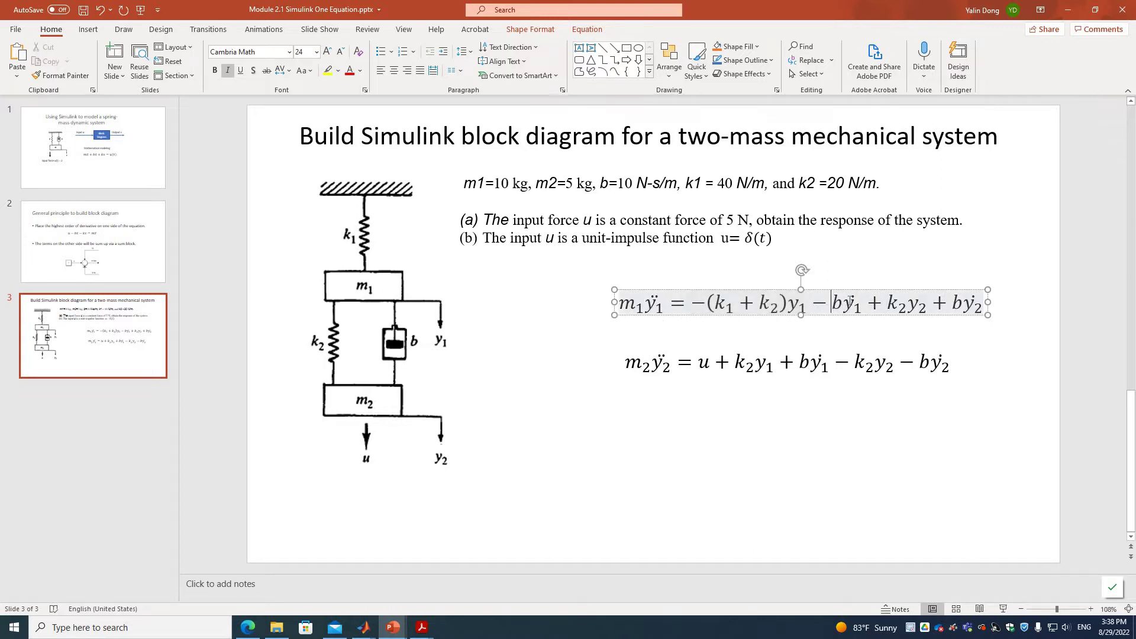
left_click_drag(812, 303, 855, 311)
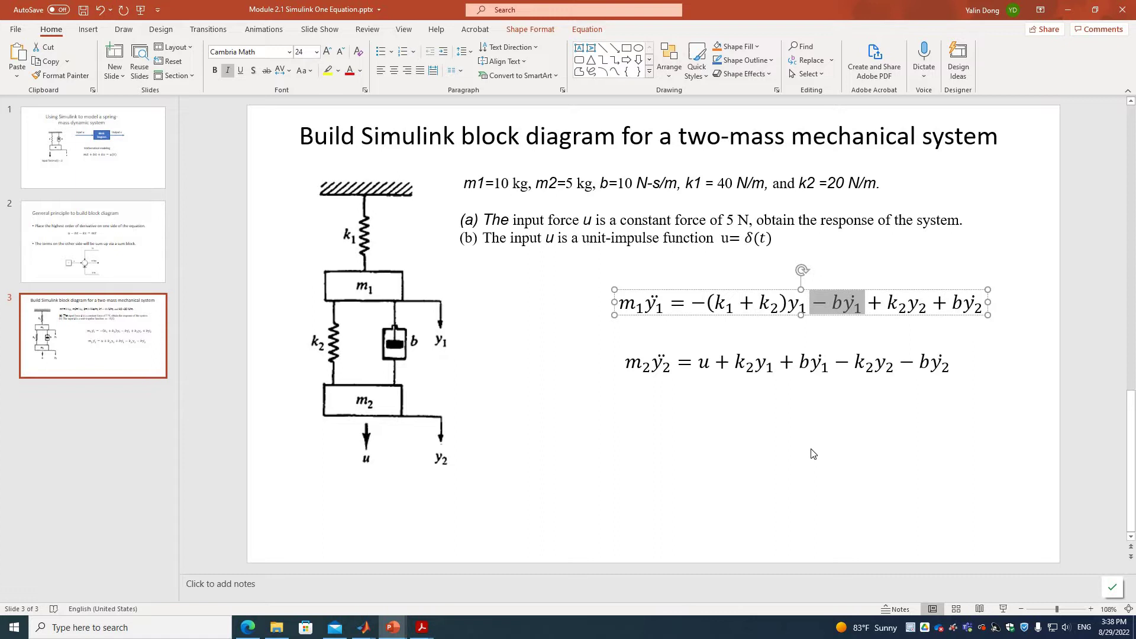
Step: Add a new Gain block above the chain and rotate it to point left
key("alt+Tab")
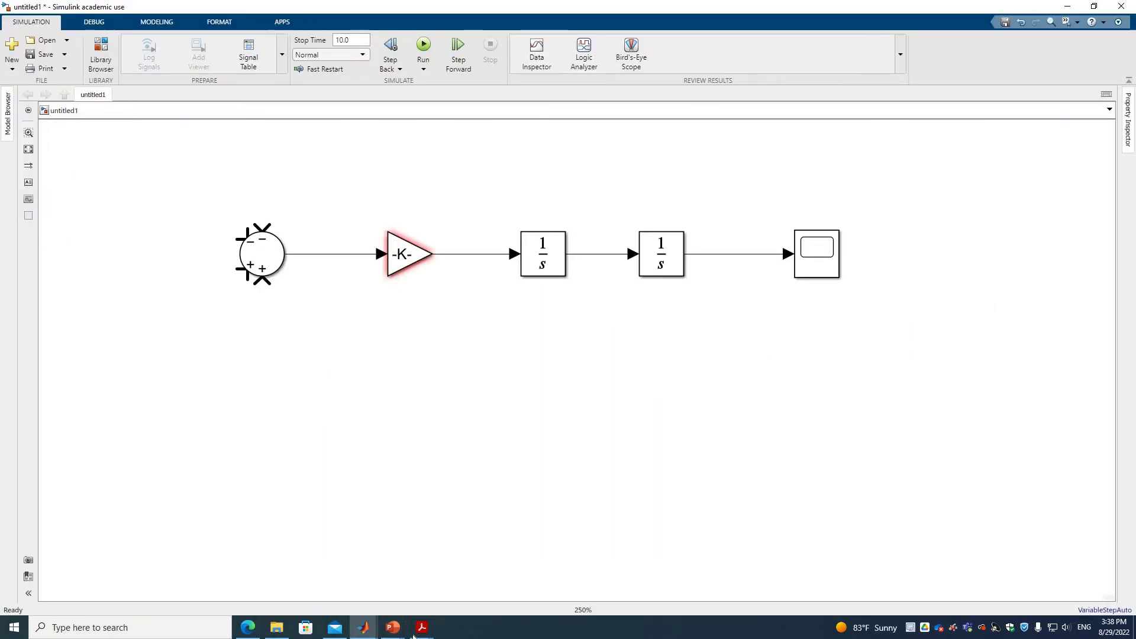
mouse_move(373, 630)
left_click(436, 579)
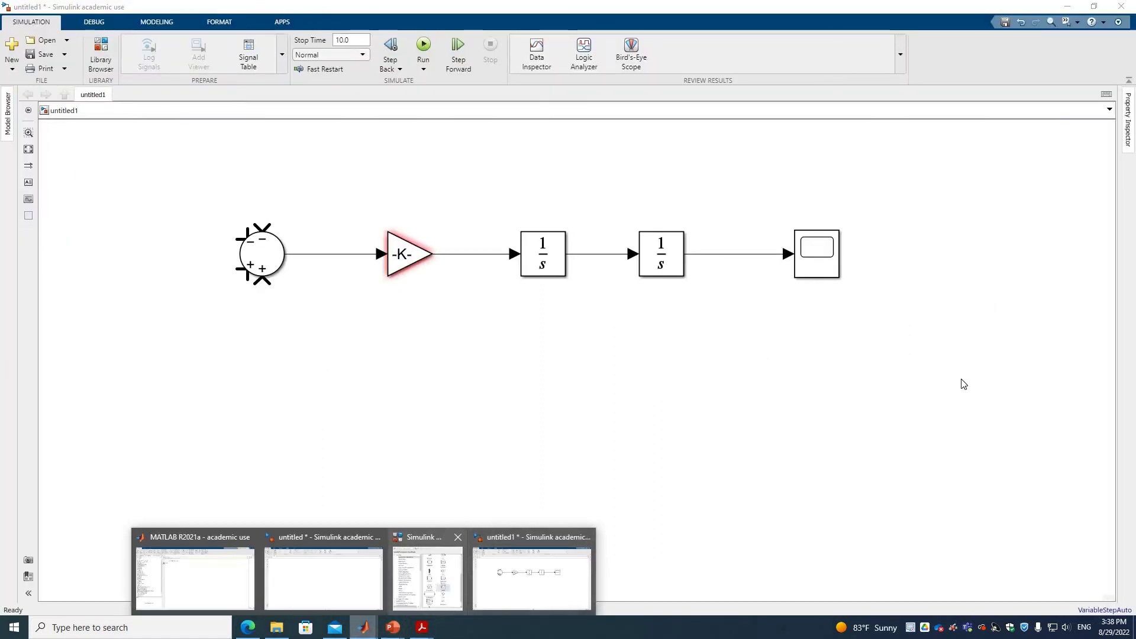
scroll(973, 409, "up", 3)
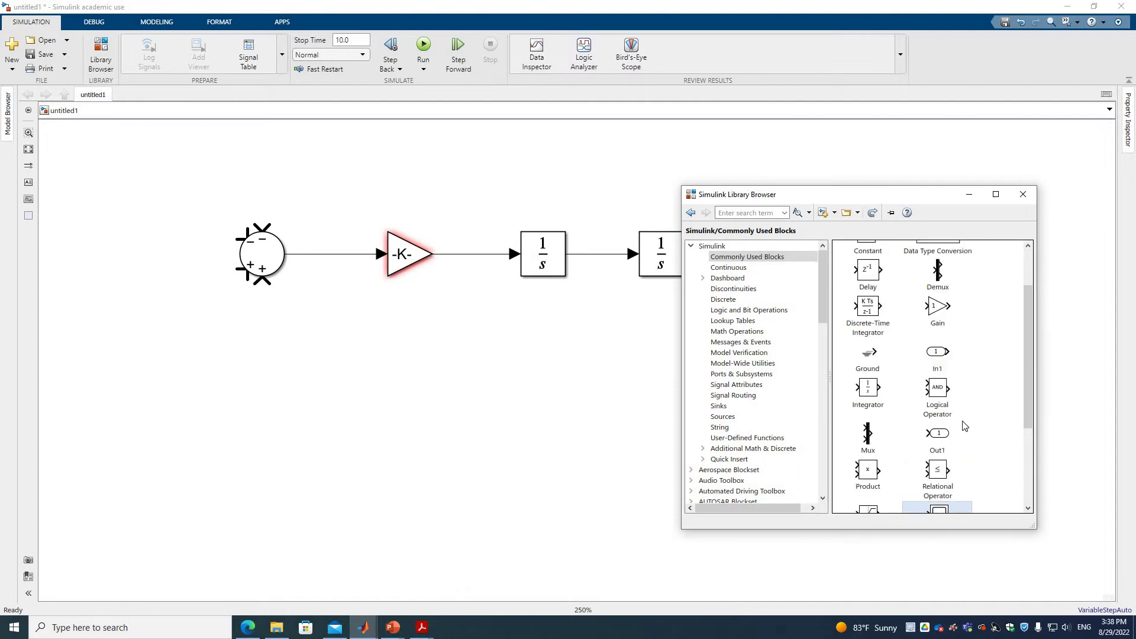
scroll(968, 385, "up", 2)
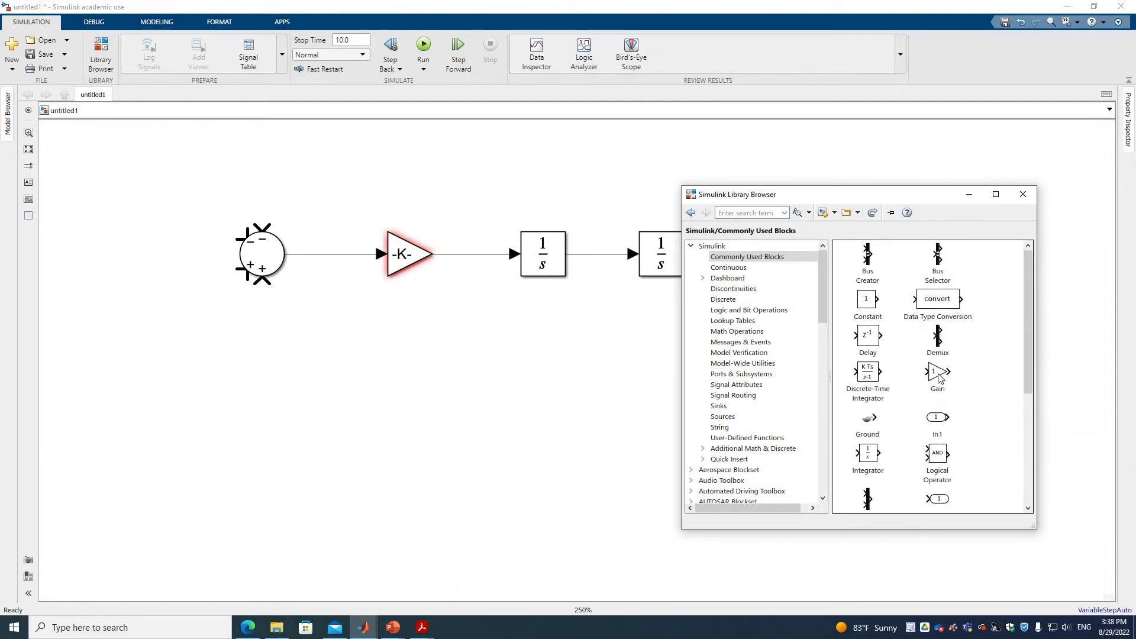
left_click_drag(941, 379, 512, 190)
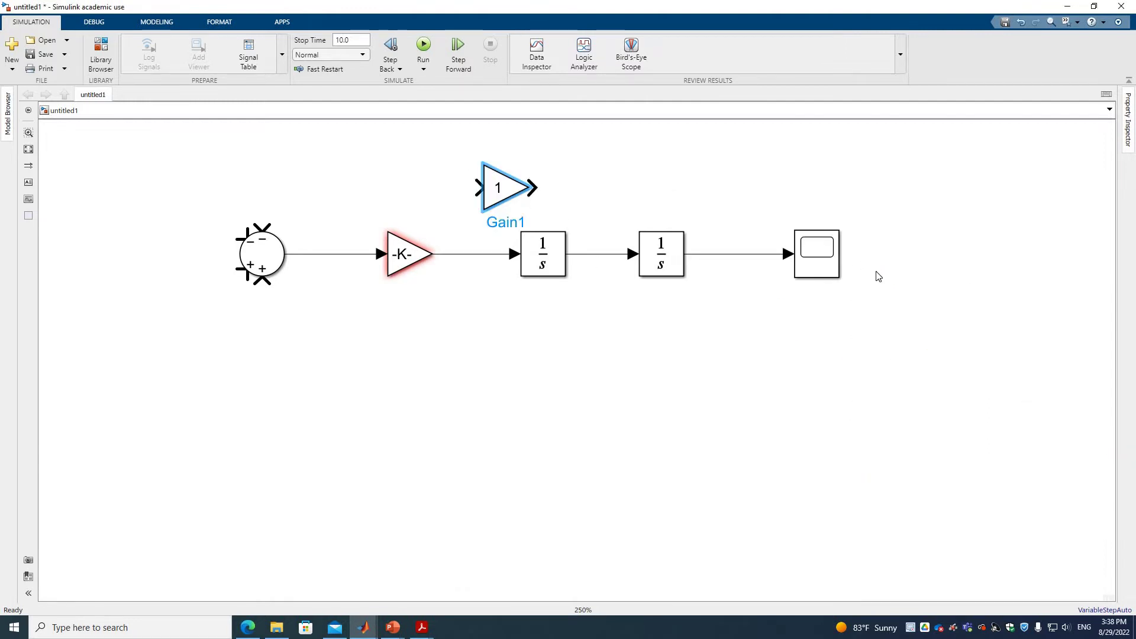
scroll(769, 462, "up", 3)
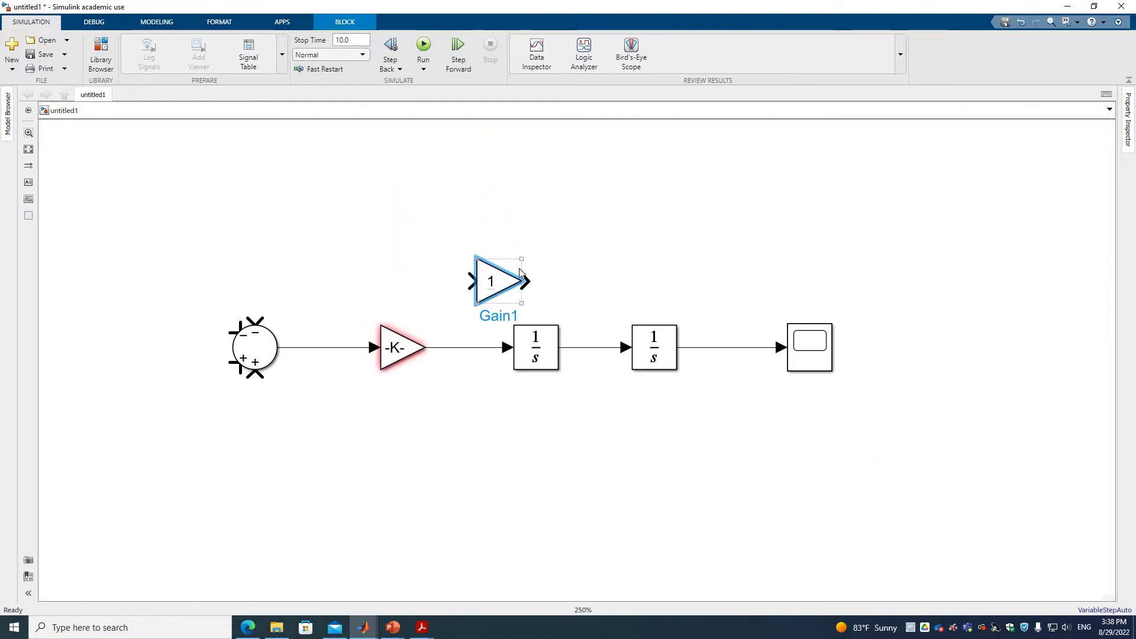
key("ctrl+r")
key("ctrl+r")
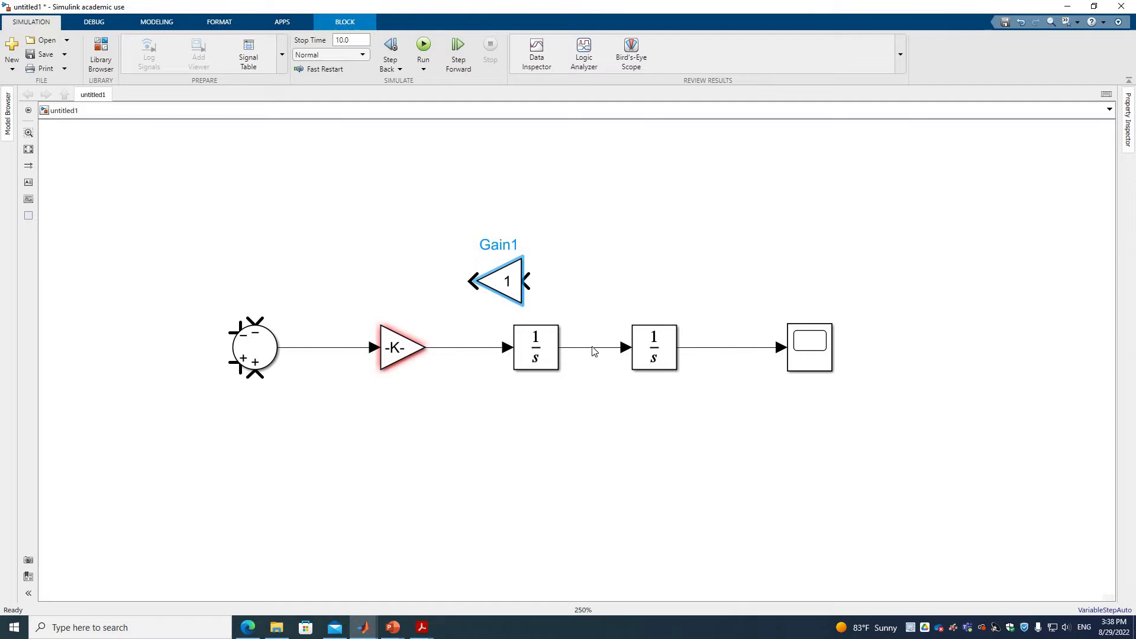
Step: Branch the integrator link into the new gain, feed it to the Sum, and set gain b
left_click(591, 347)
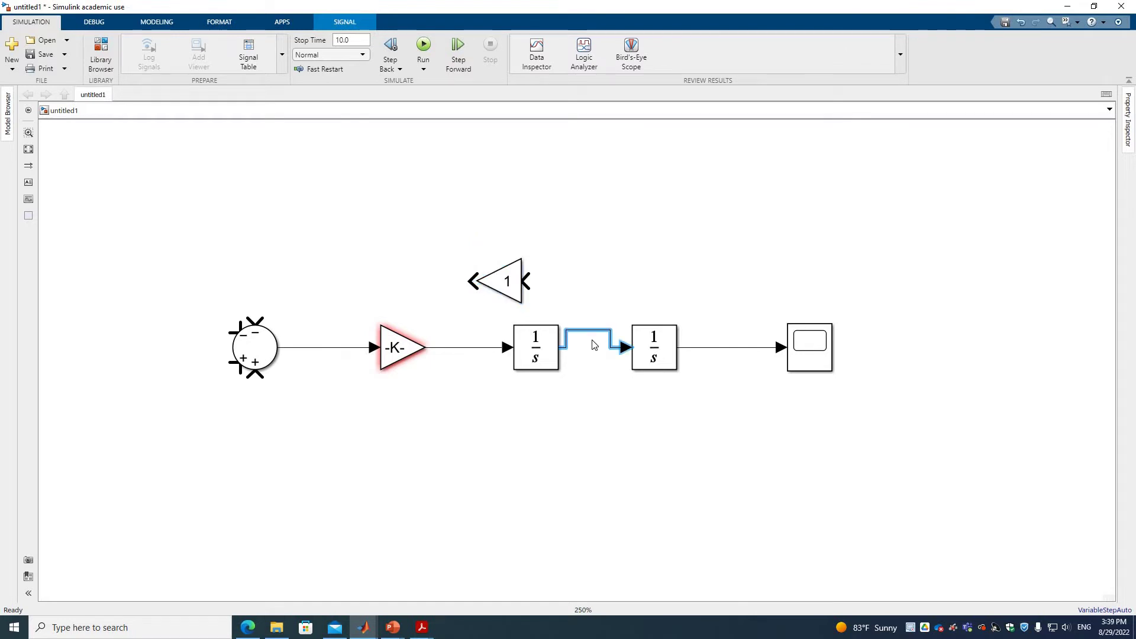
left_click_drag(555, 278, 589, 348)
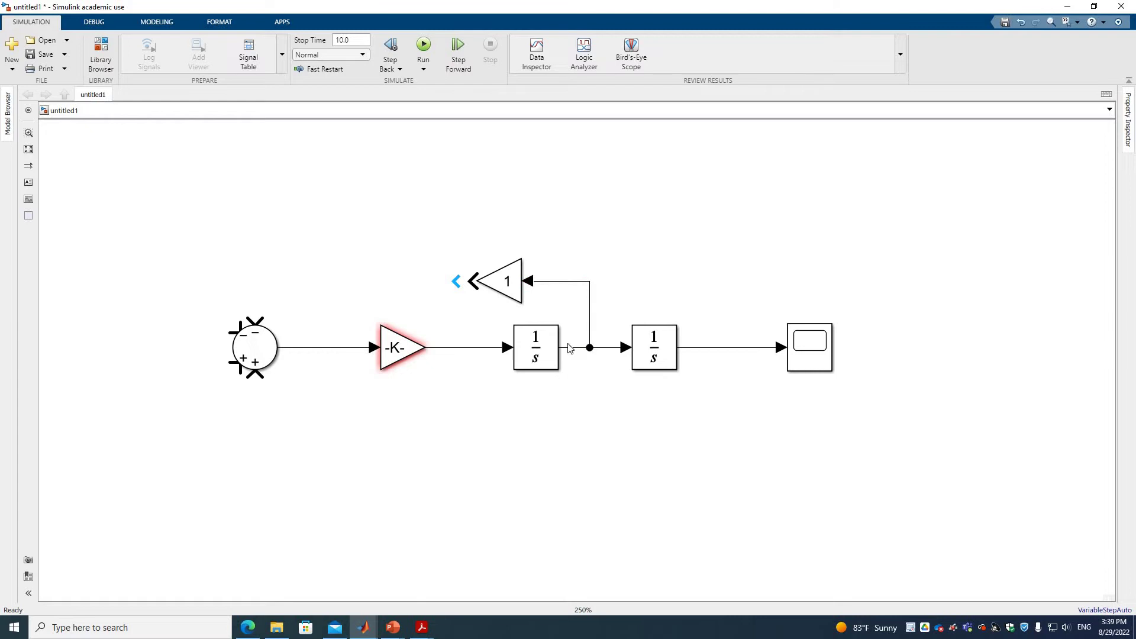
left_click_drag(469, 280, 255, 322)
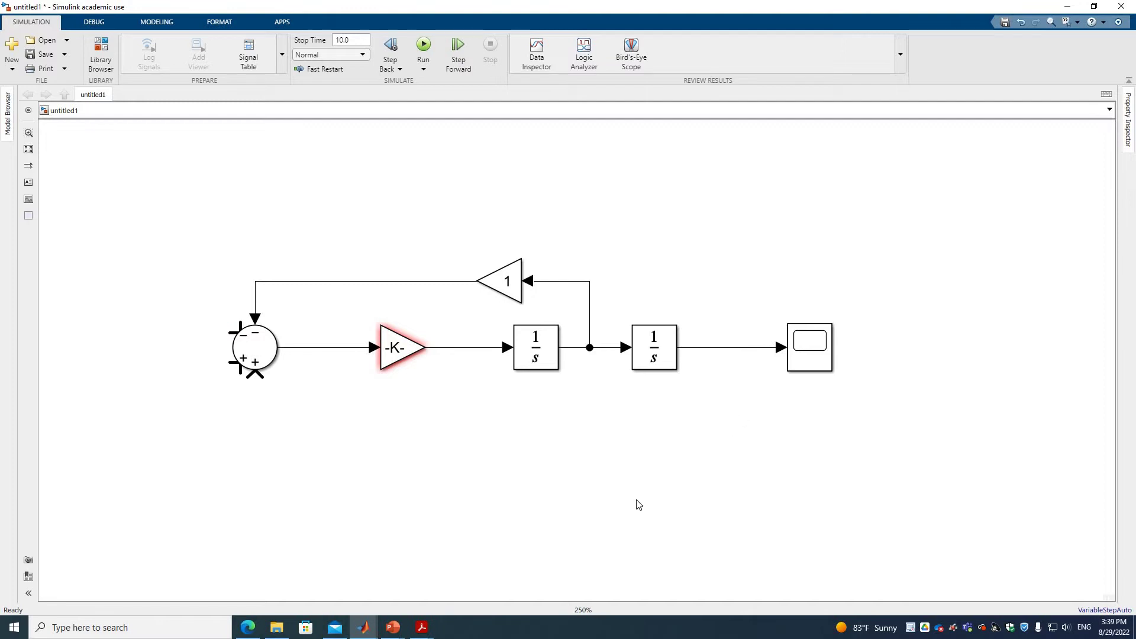
double_click(517, 286)
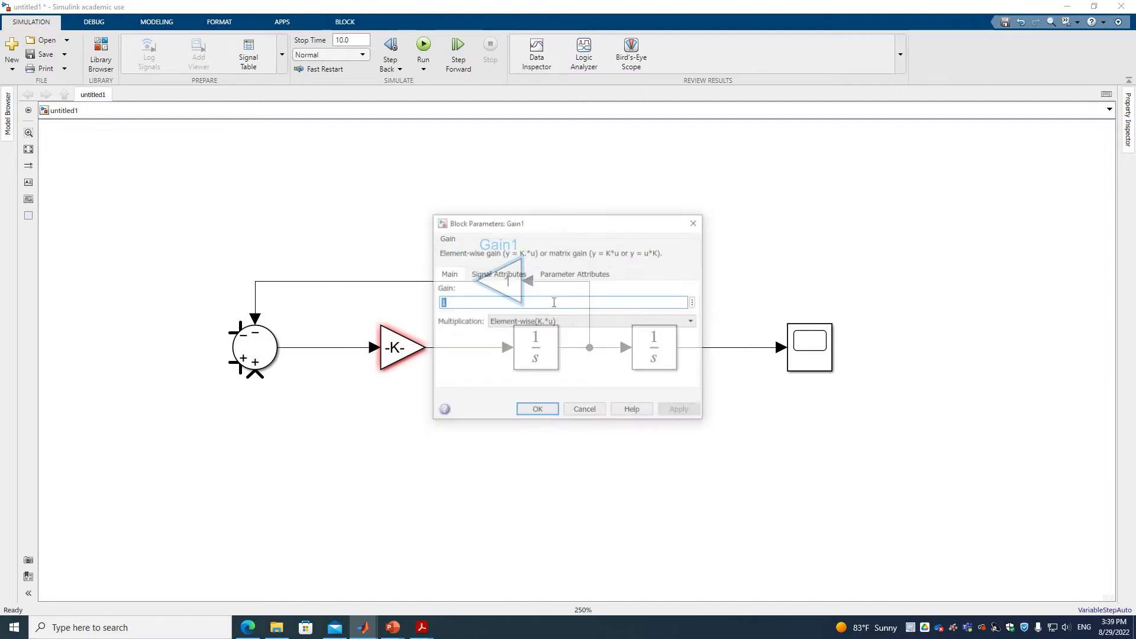
type("d")
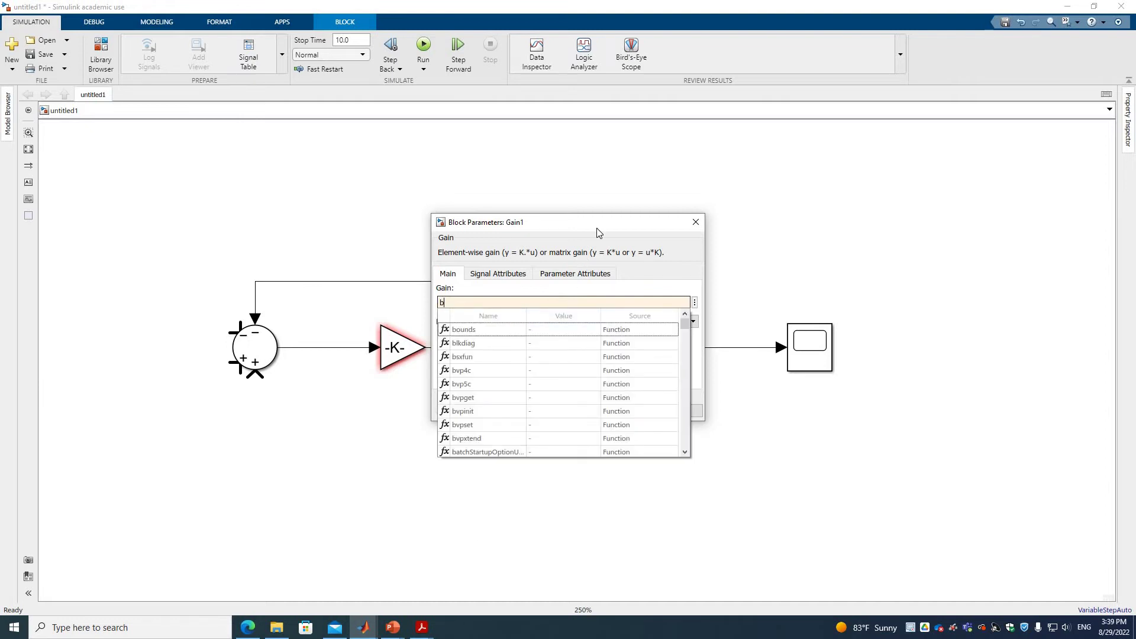
left_click(536, 413)
left_click(536, 412)
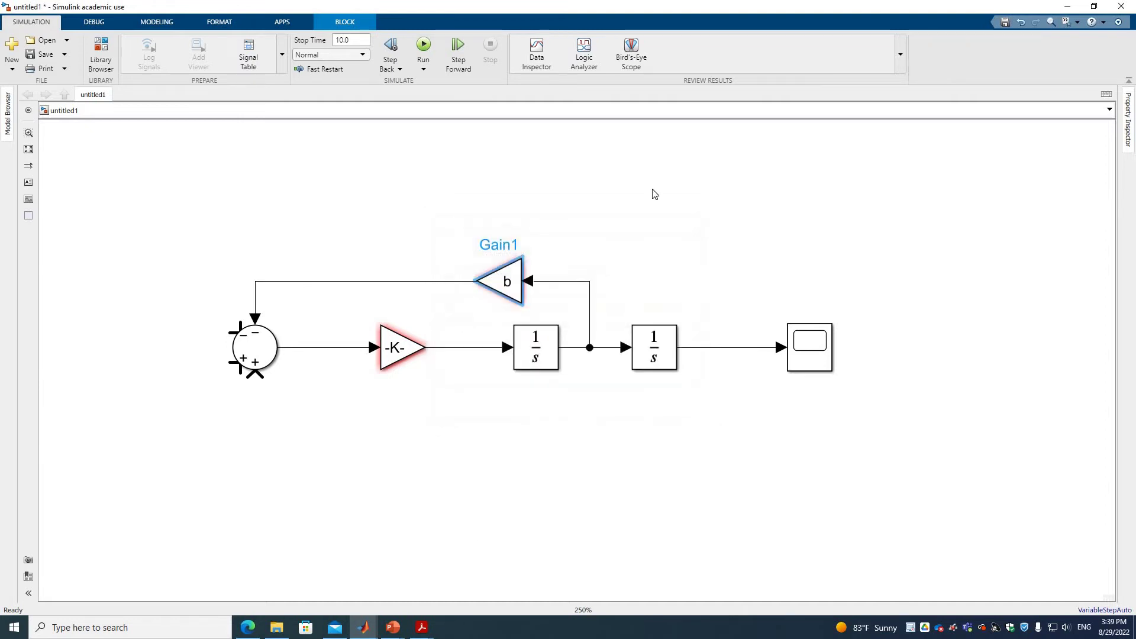
Step: Add a second feedback Gain above the first and flip it to point left
key("ctrl+shift+l")
left_click_drag(938, 376, 519, 207)
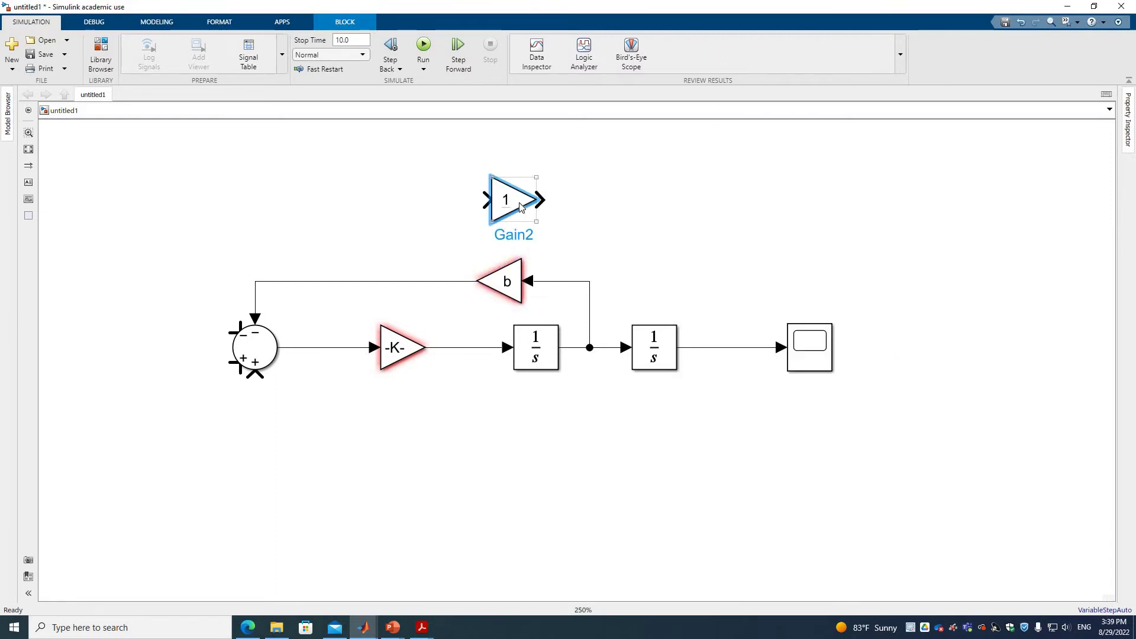
key("ctrl+f")
key("ctrl+i")
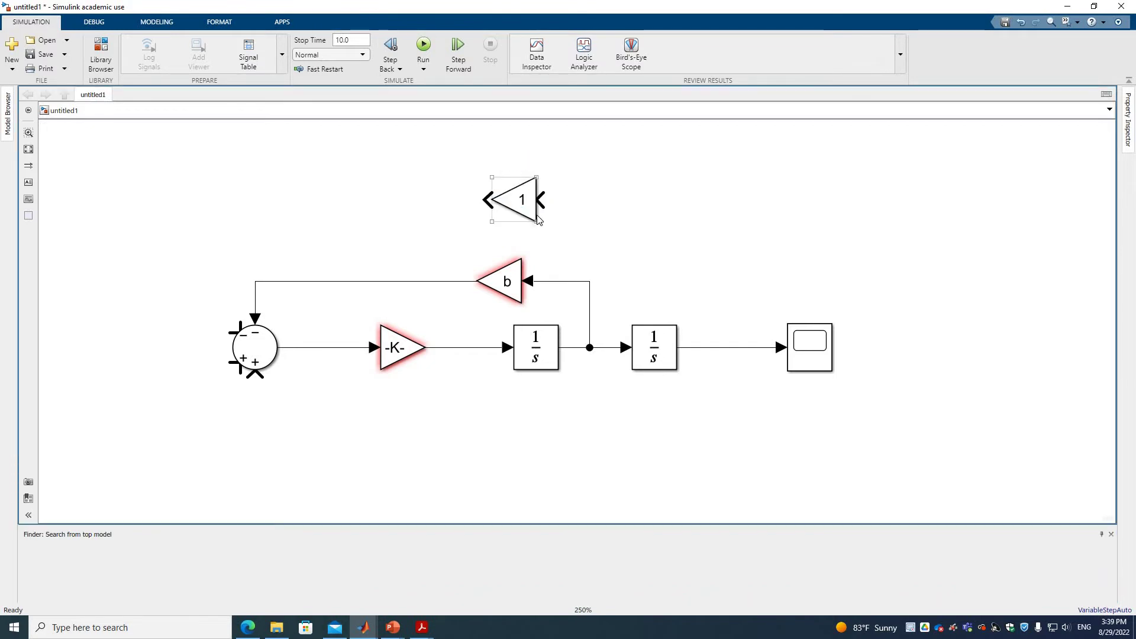
Step: Set Gain2 to k1+k2, branch the Scope's input into it, and feed its output to the Sum
double_click(516, 203)
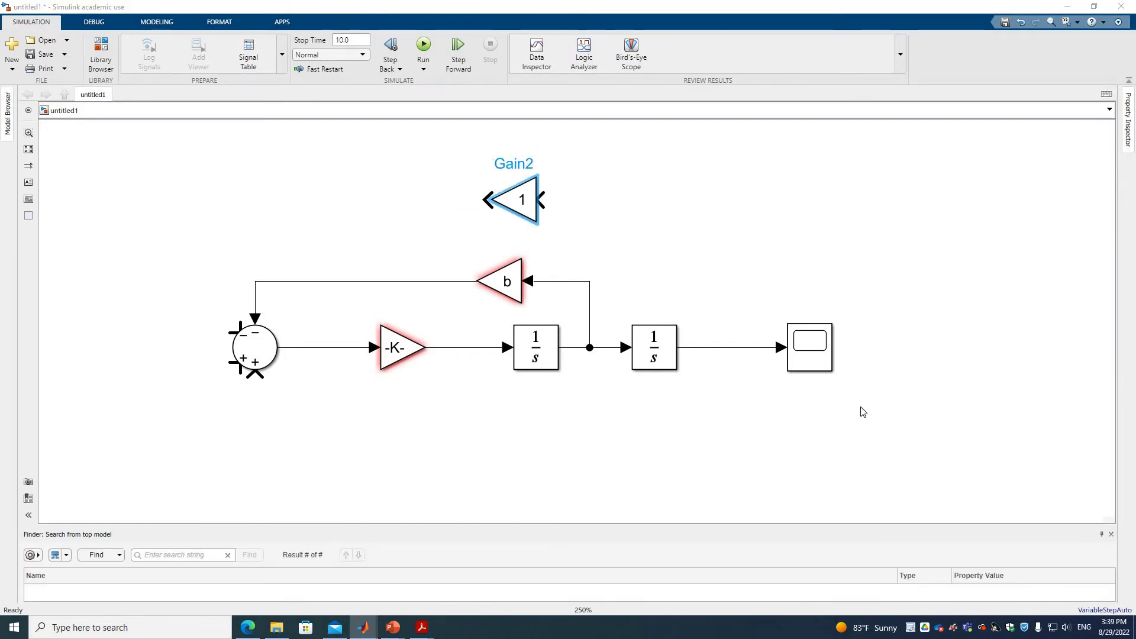
left_click(1112, 535)
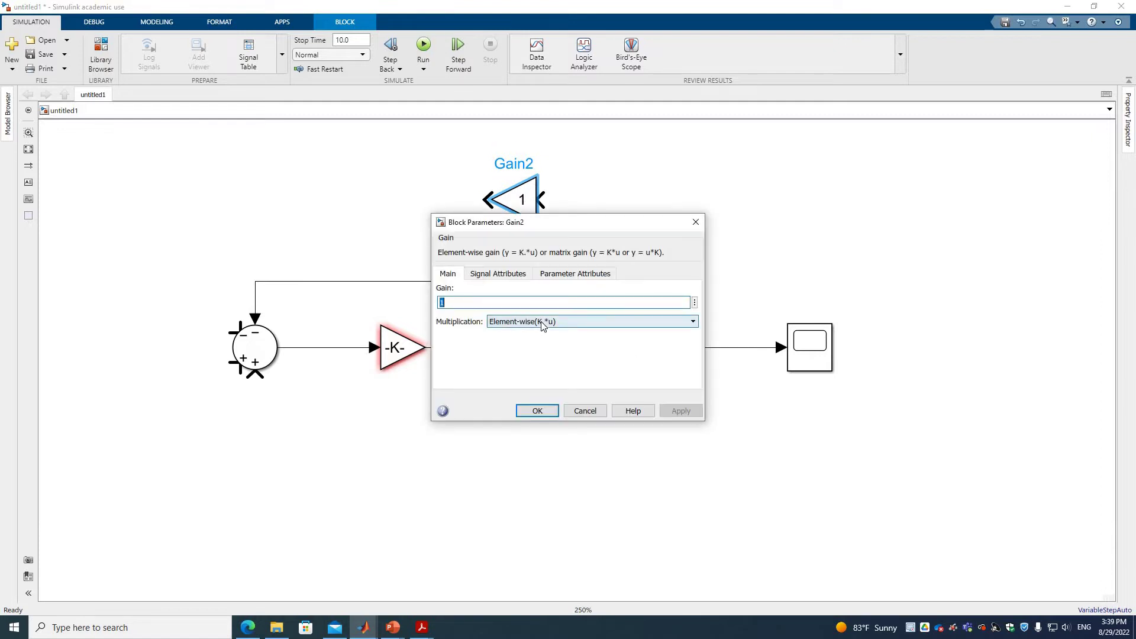
type("k1+k2")
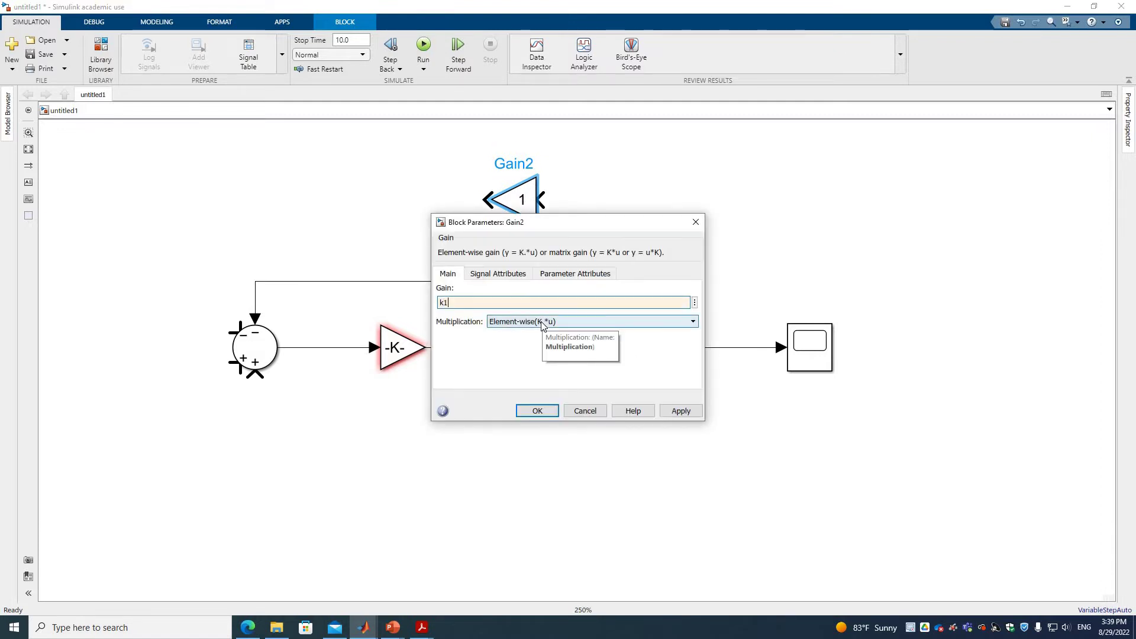
left_click(538, 413)
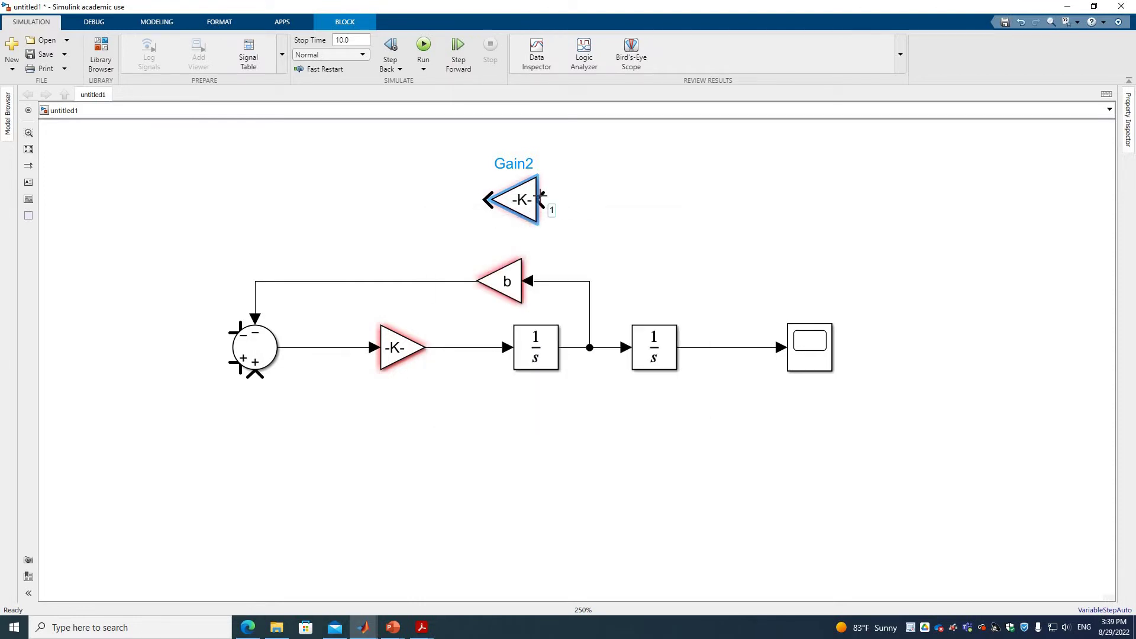
left_click_drag(675, 205, 722, 347)
left_click_drag(485, 201, 234, 335)
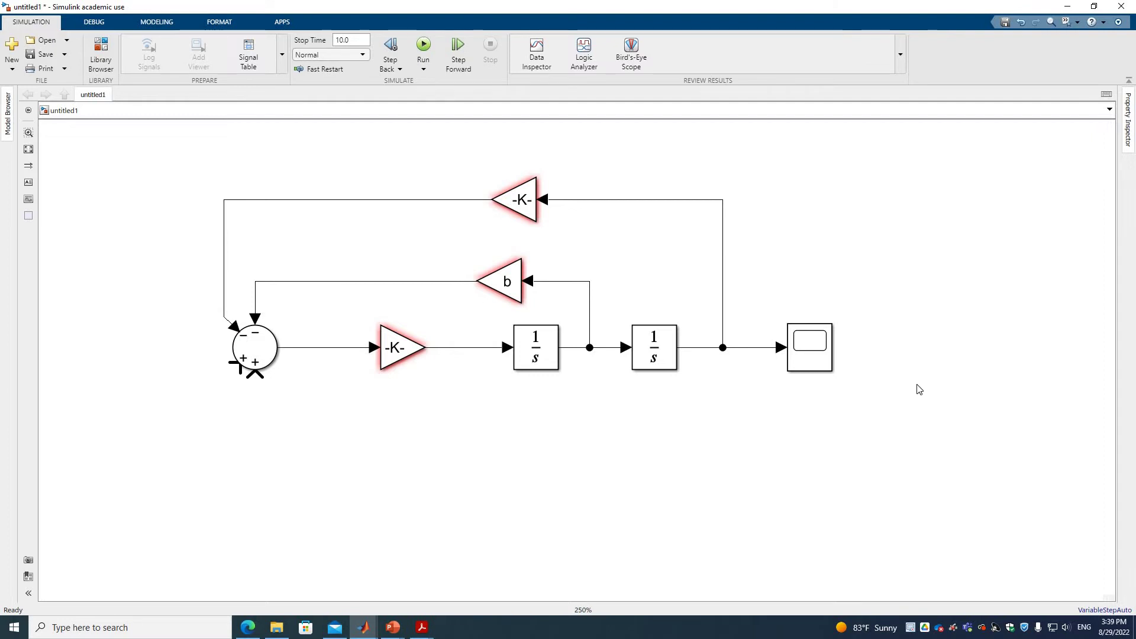
Step: Annotate the Sum output as m1ddy1 and the Gain output as ddy1
left_click(29, 182)
left_click(305, 325)
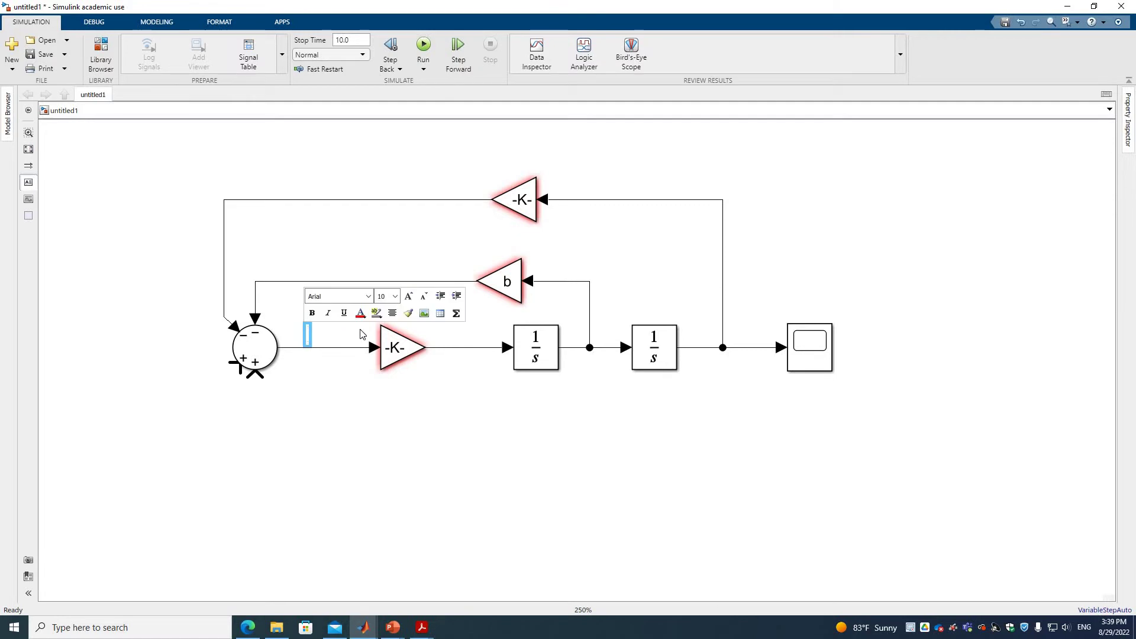
type("m1y1")
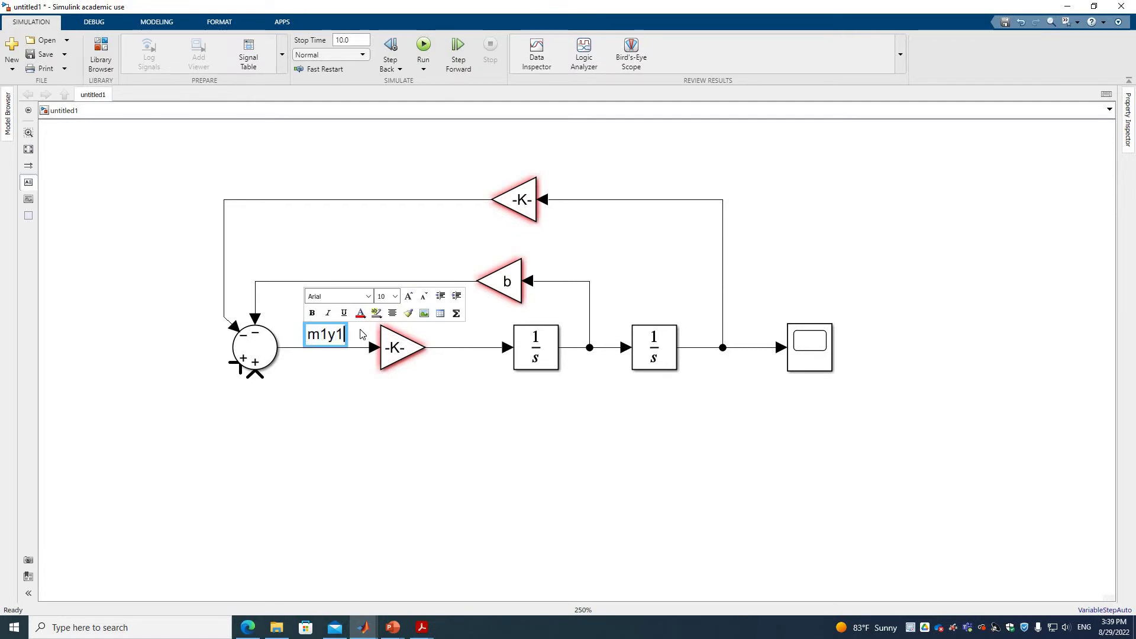
key("Left")
type("dd")
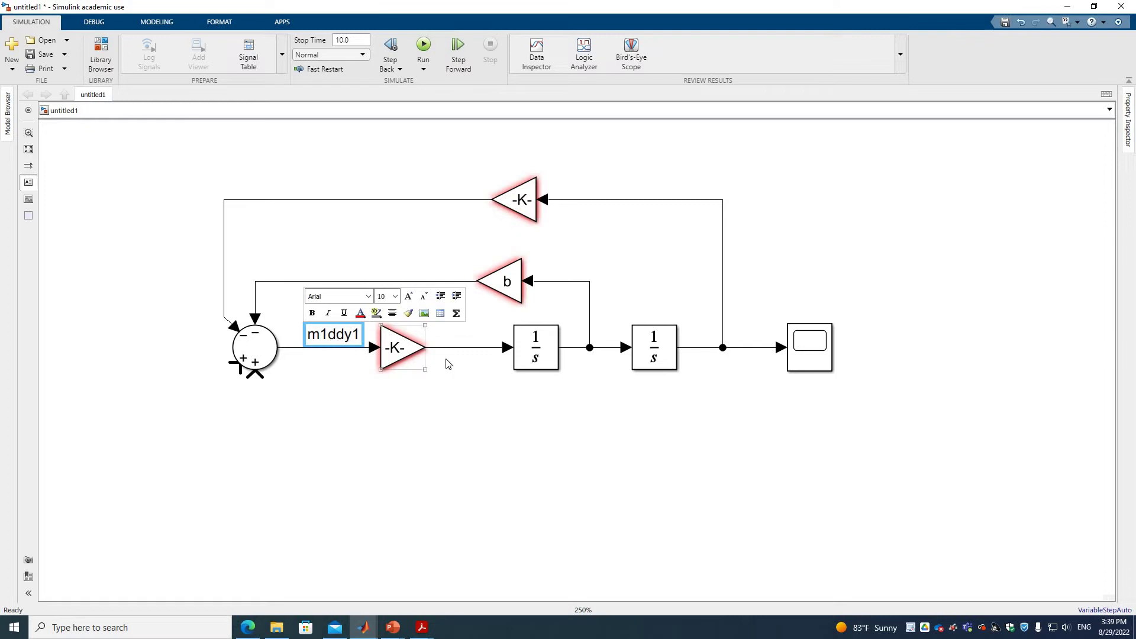
left_click(405, 350)
double_click(404, 349)
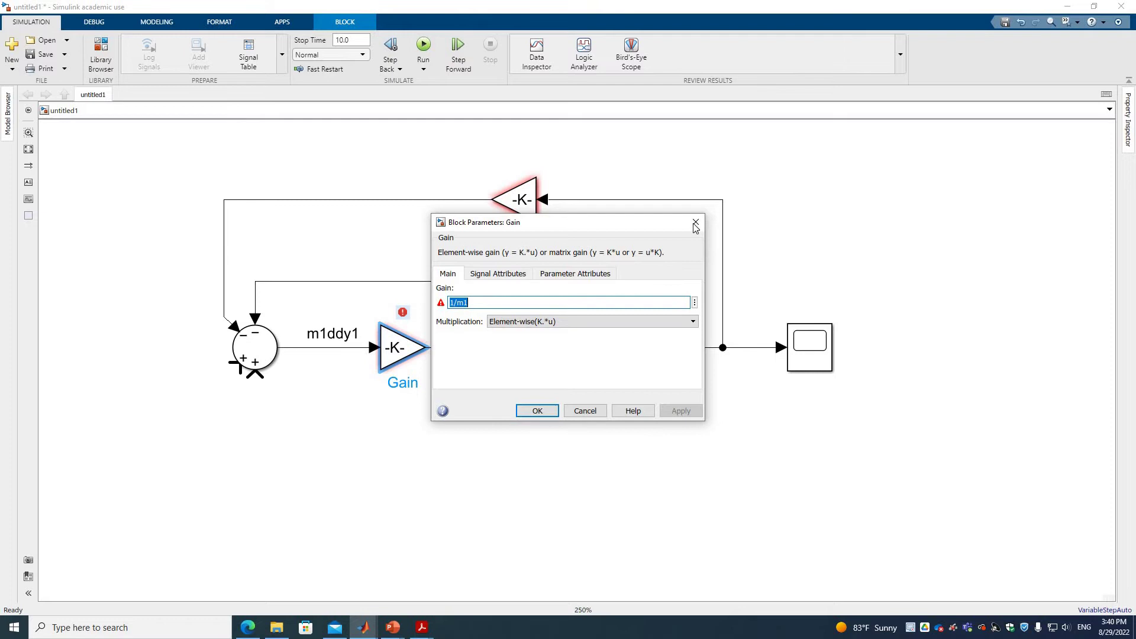
key("Return")
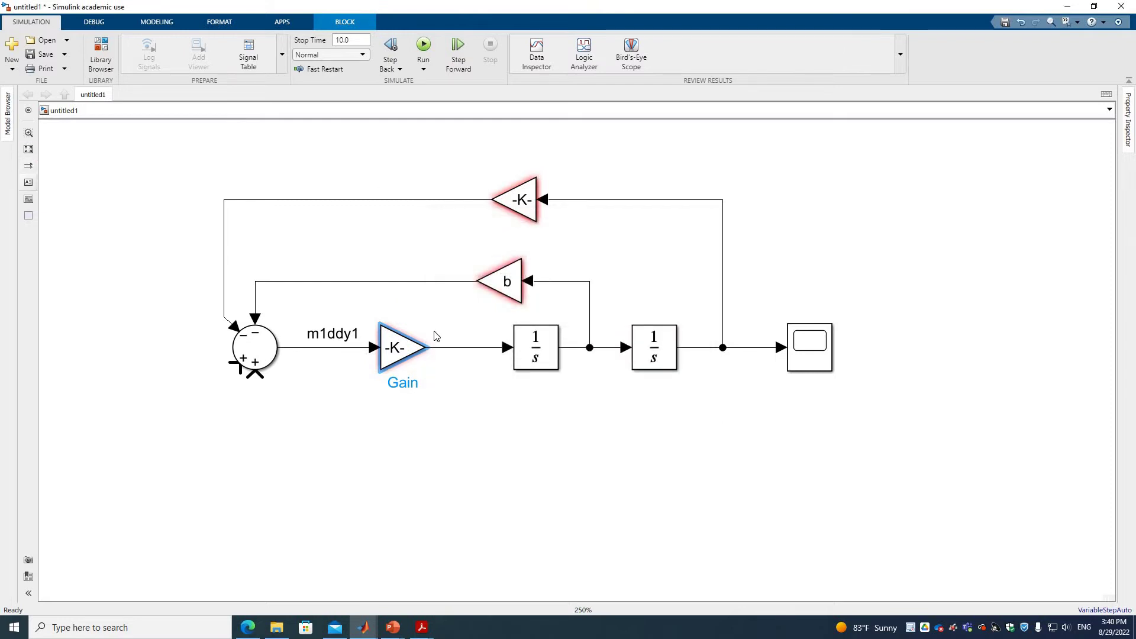
double_click(455, 330)
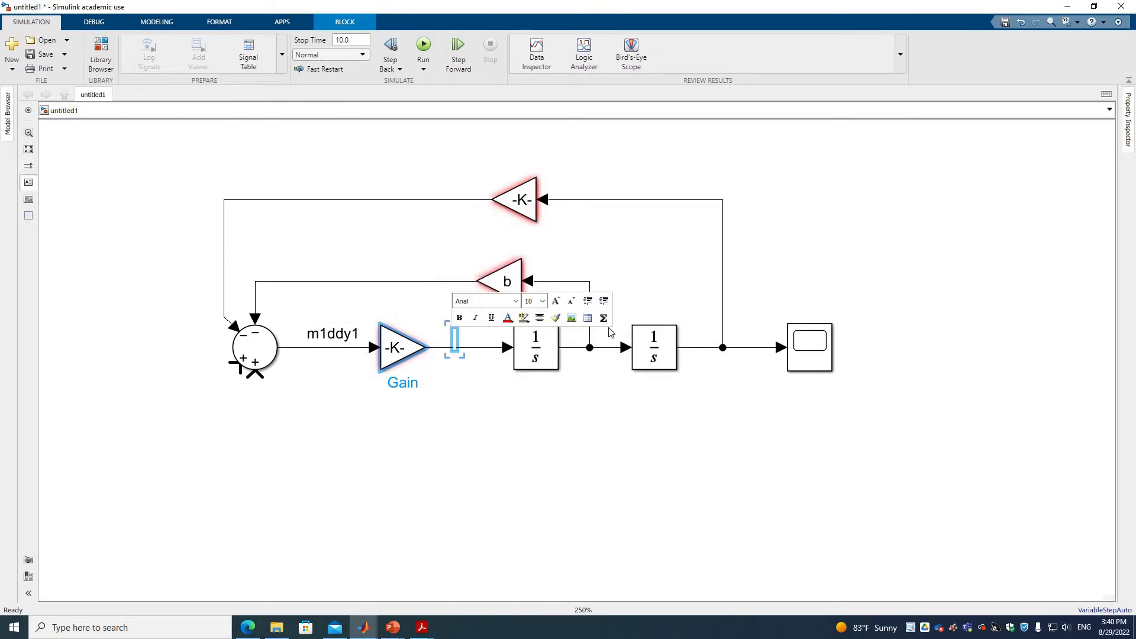
type("ddy1")
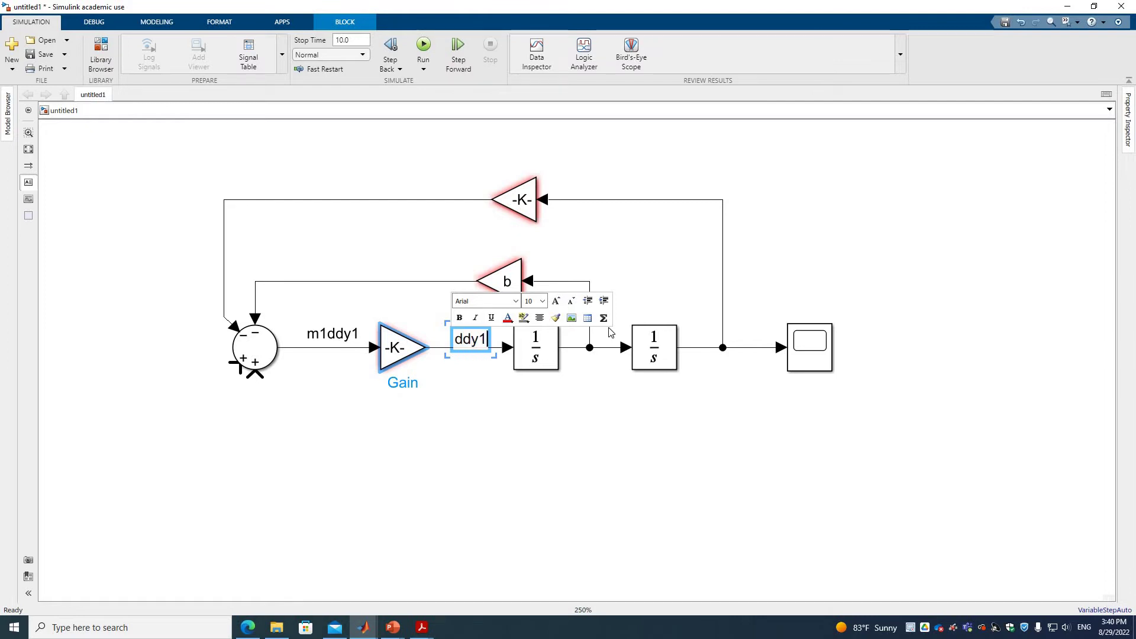
left_click(568, 422)
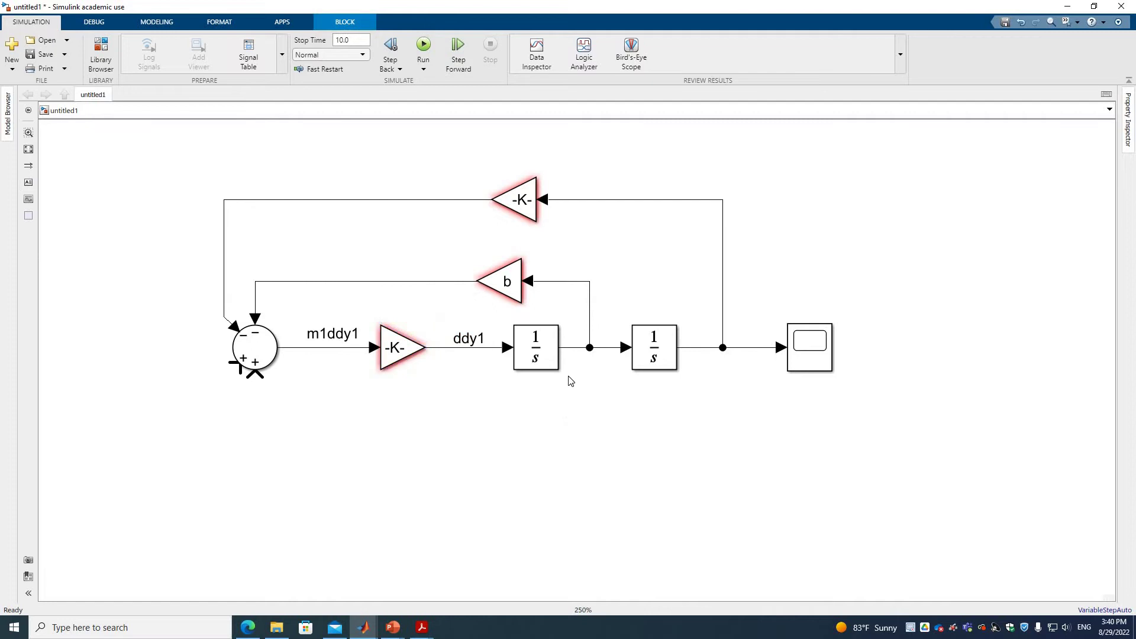
Step: Annotate the first and second Integrator outputs as dy1 and y1
left_click(29, 183)
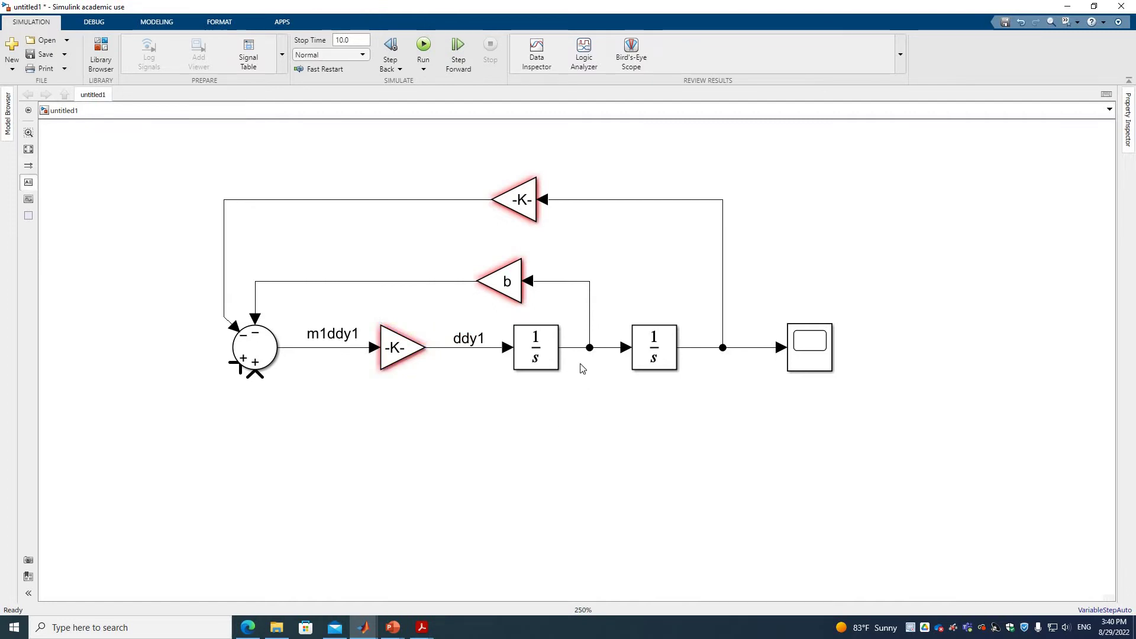
left_click(584, 363)
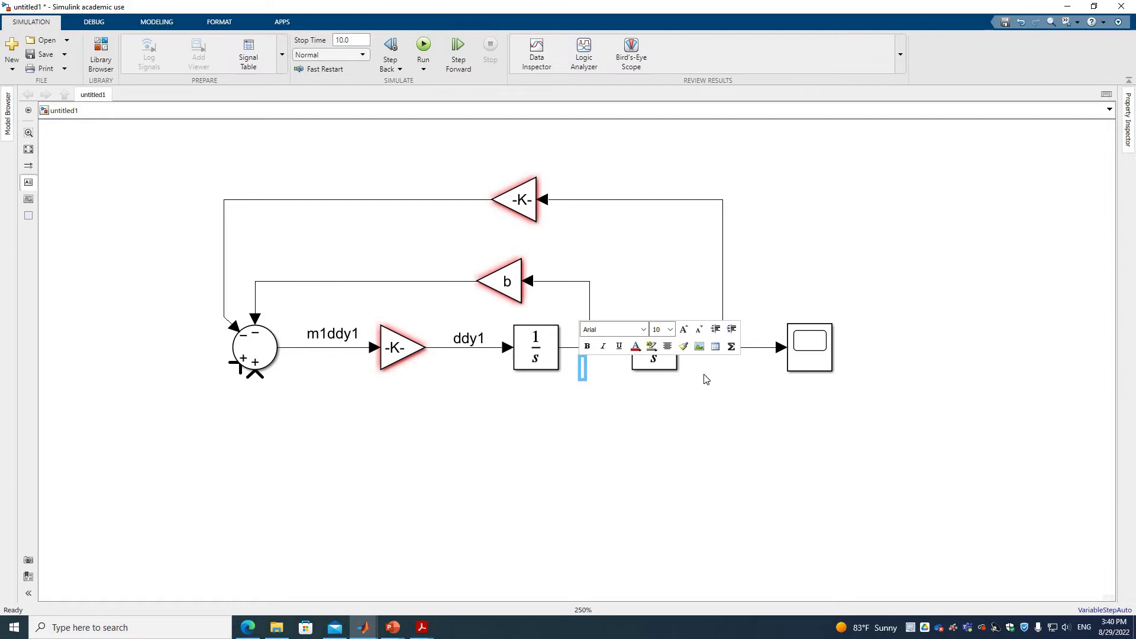
type("dy1")
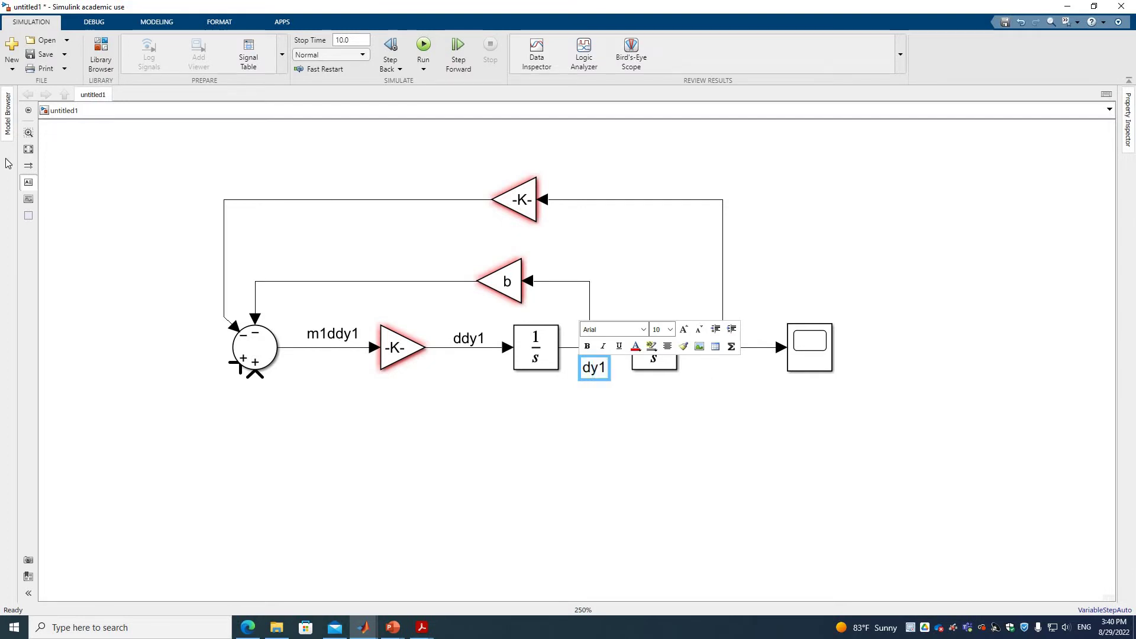
left_click(715, 382)
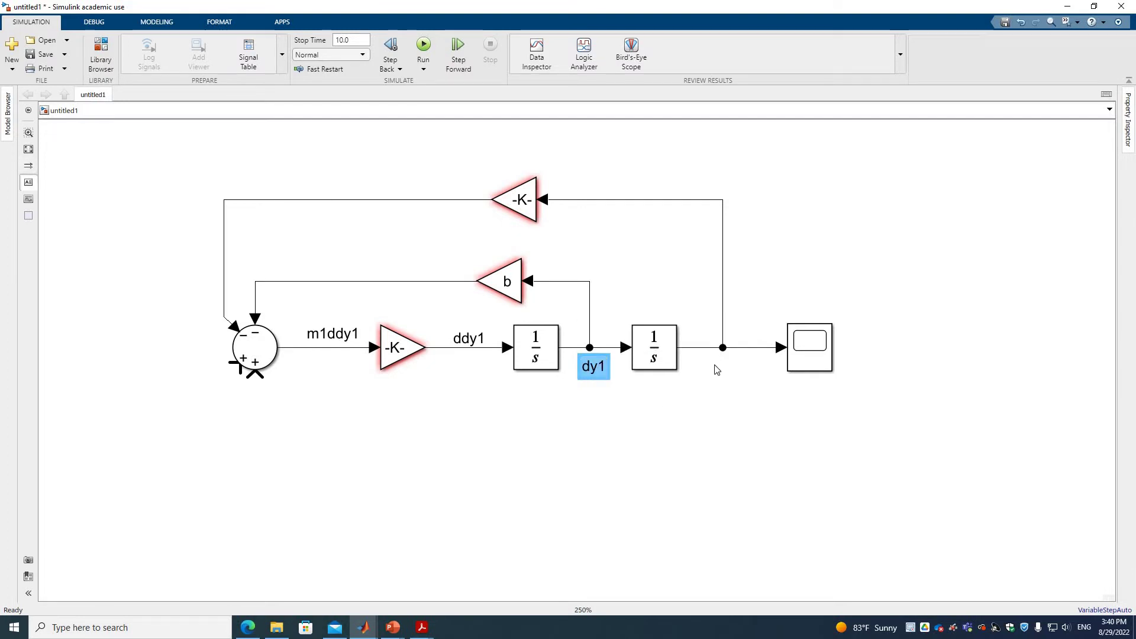
left_click(716, 361)
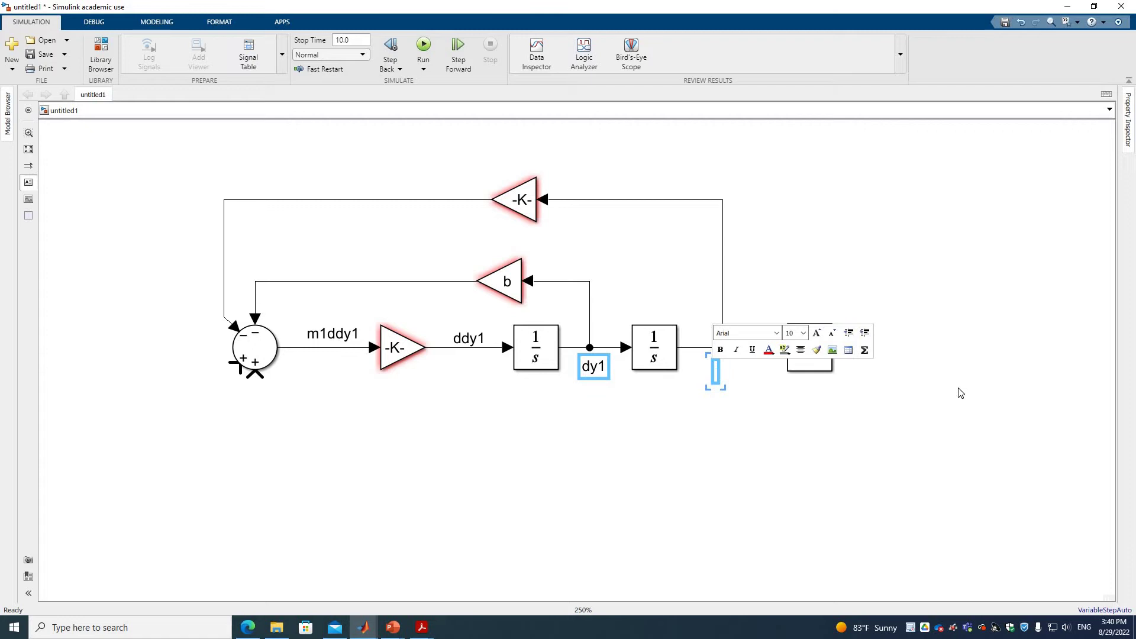
type("y1")
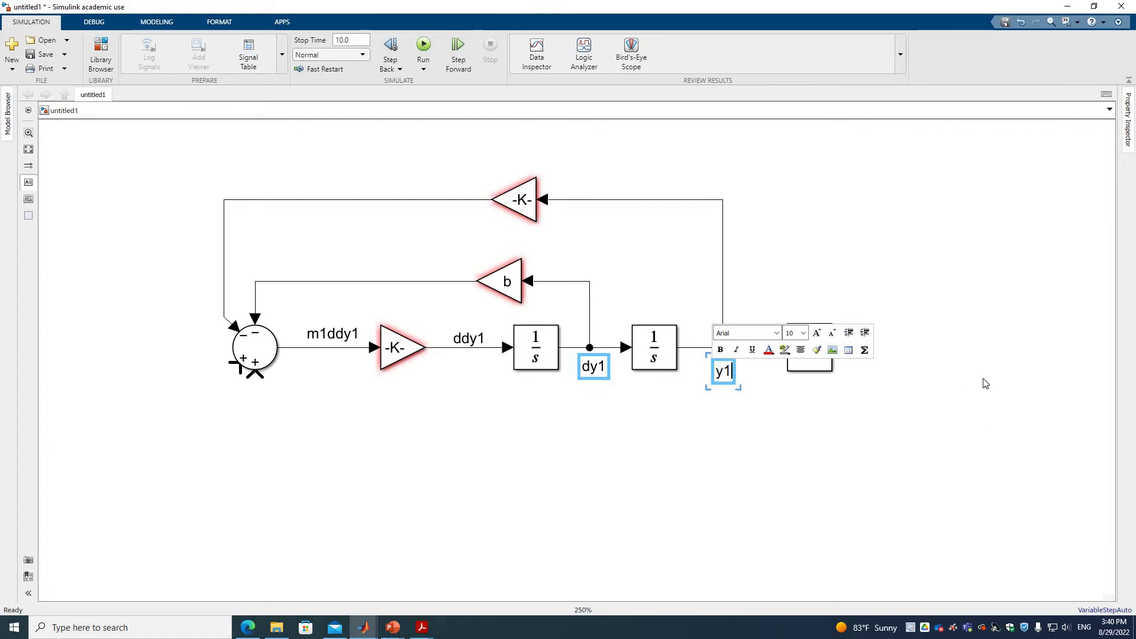
left_click(985, 384)
left_click(985, 384)
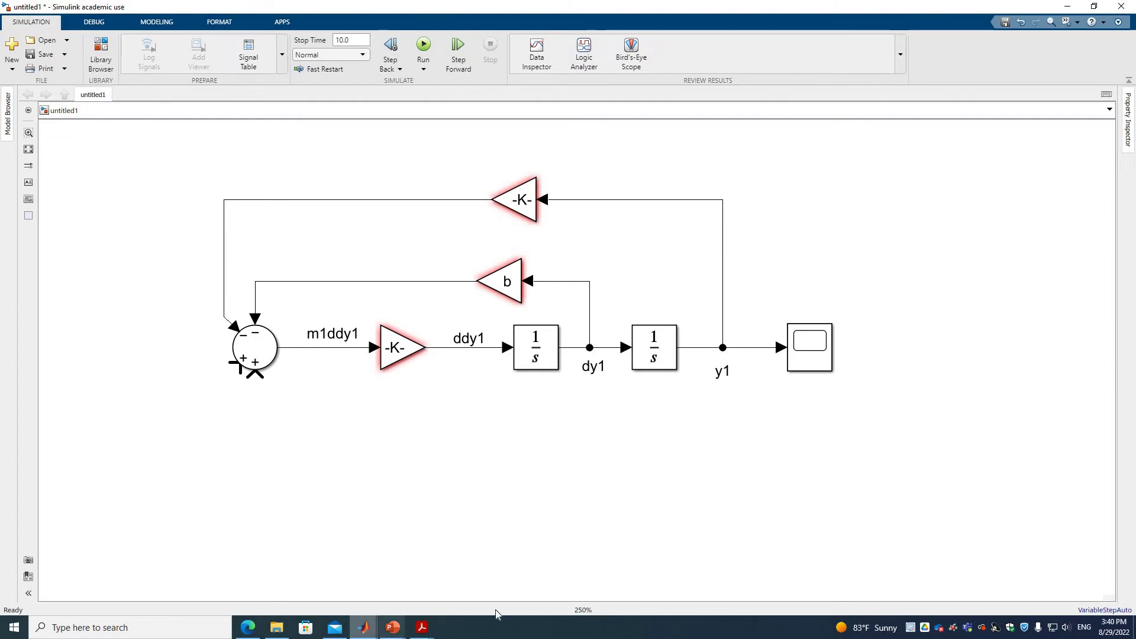
Step: Place a Sum1 block below the first loop and edit its signs to give four inputs
mouse_move(363, 626)
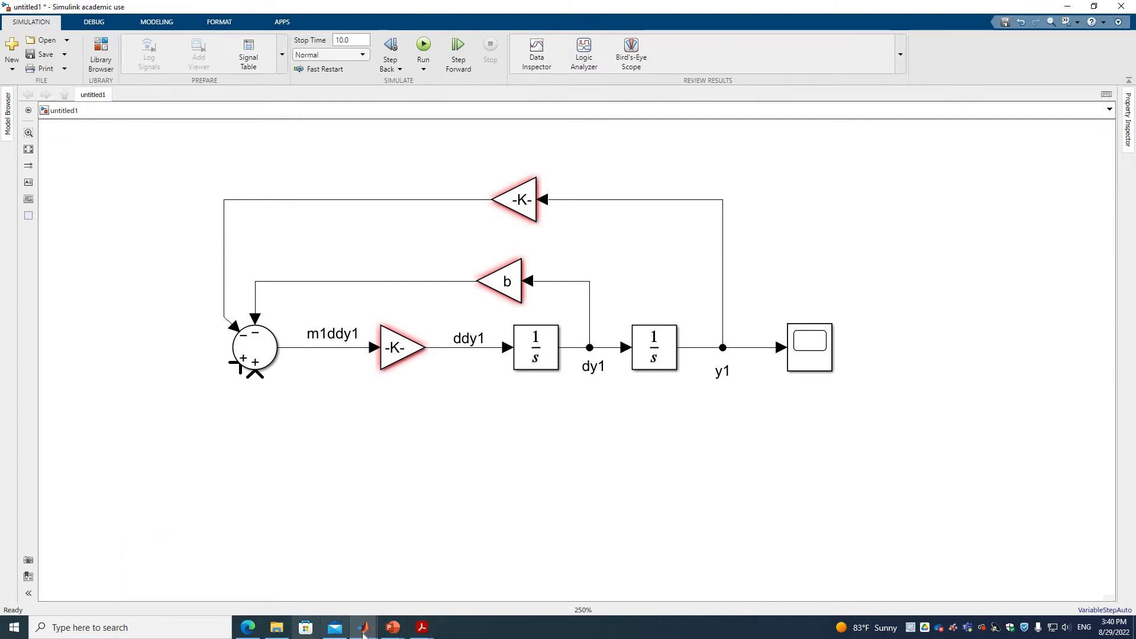
left_click(427, 587)
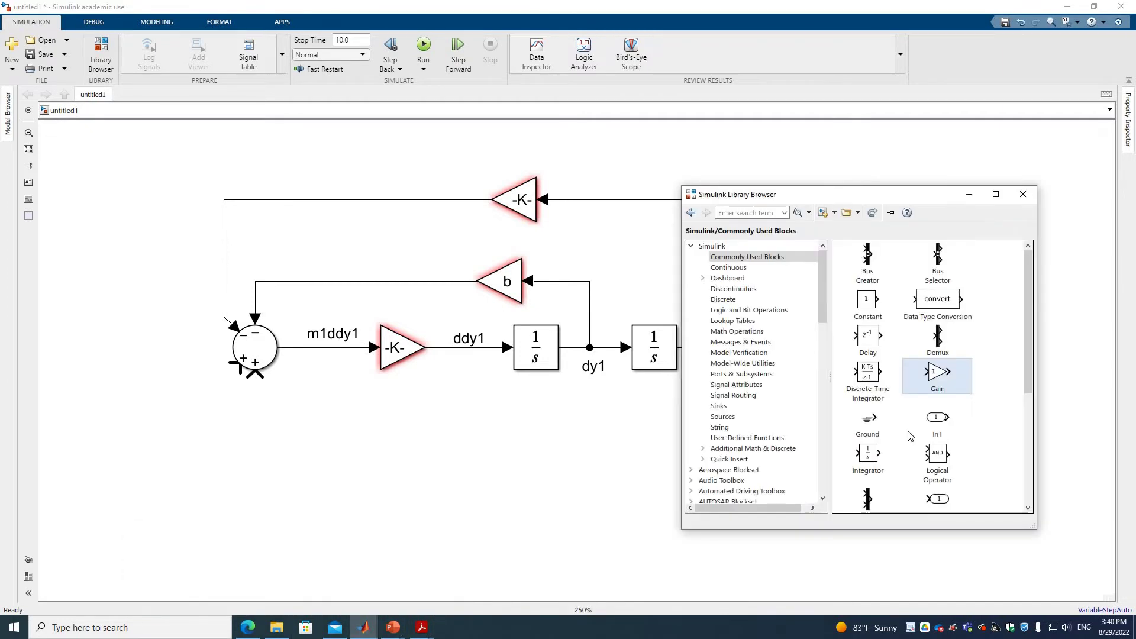
scroll(912, 438, "down", 3)
scroll(975, 438, "down", 3)
left_click_drag(932, 417, 262, 487)
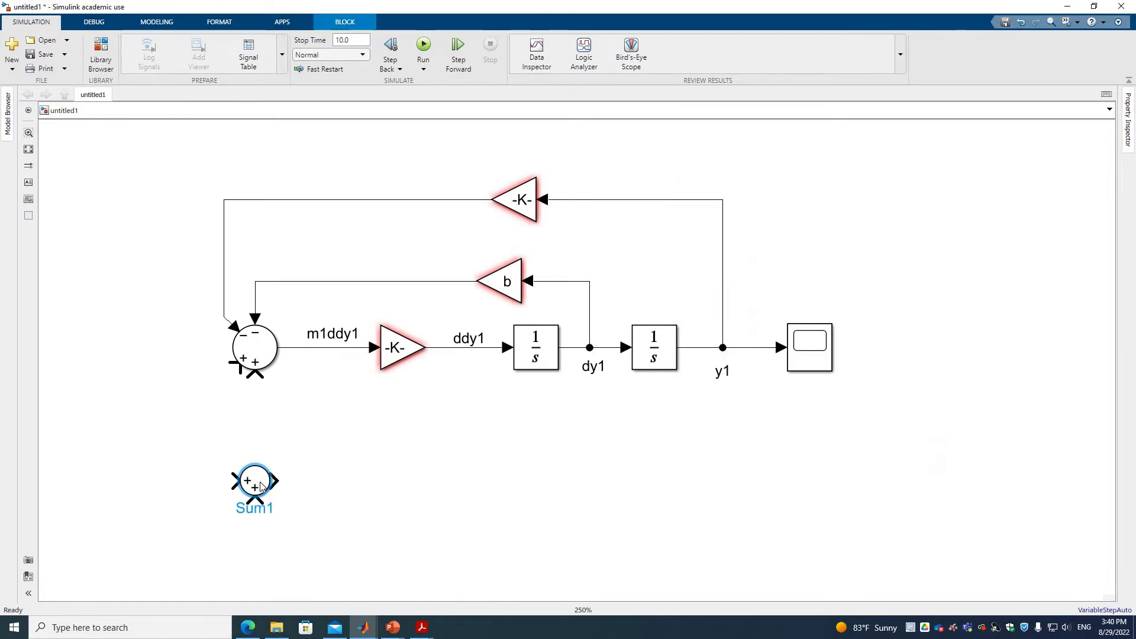
double_click(261, 486)
triple_click(472, 335)
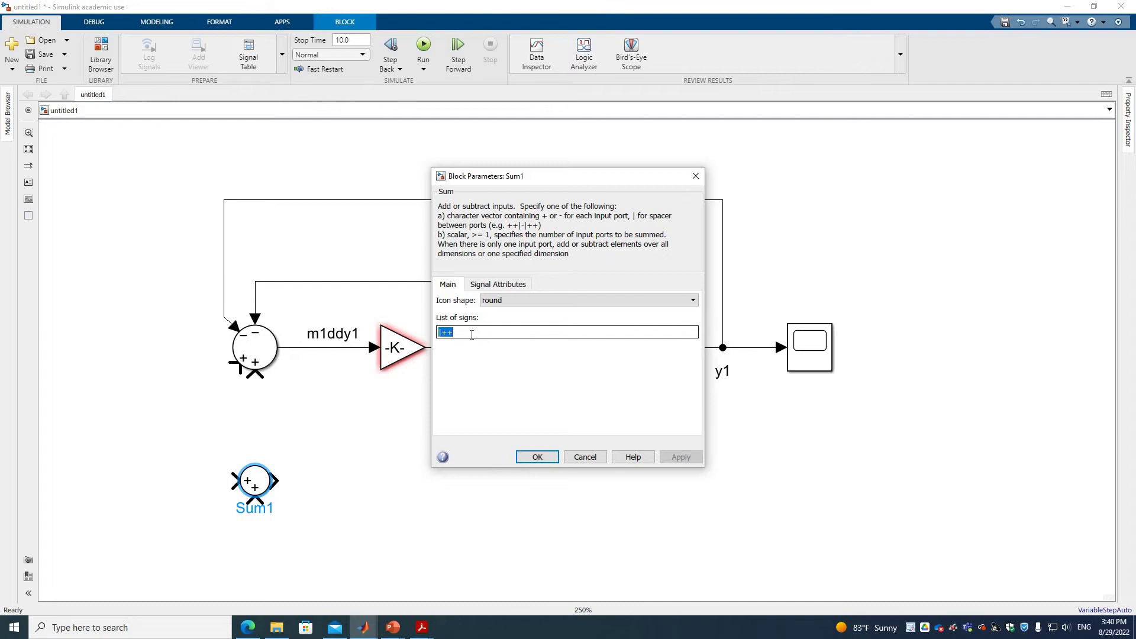
left_click(471, 335)
type("-")
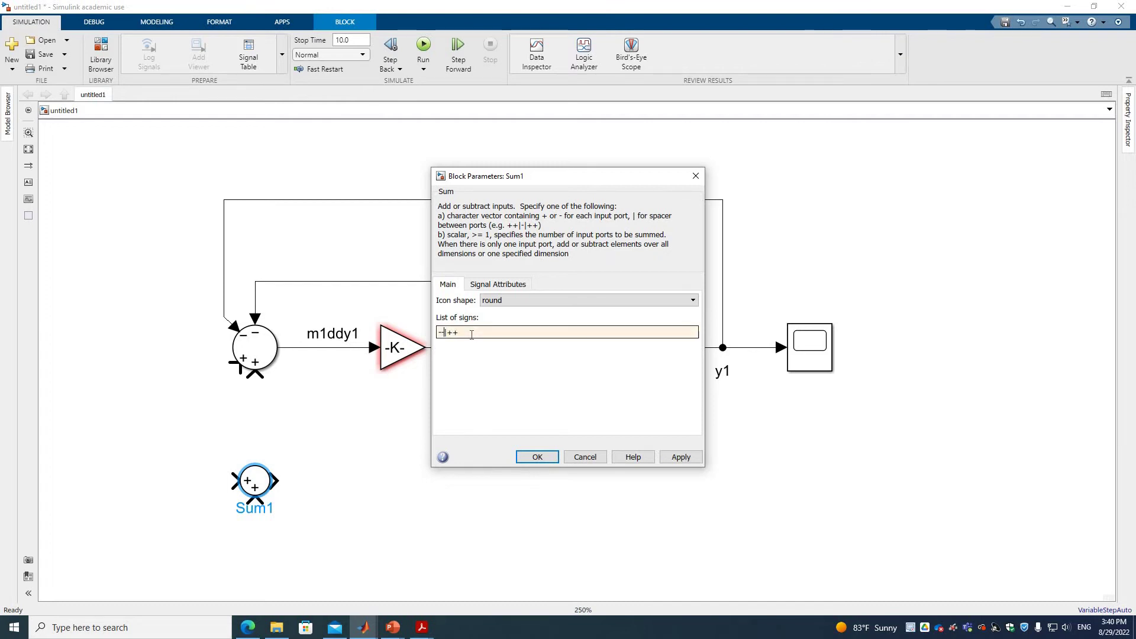
type("--")
left_click(536, 457)
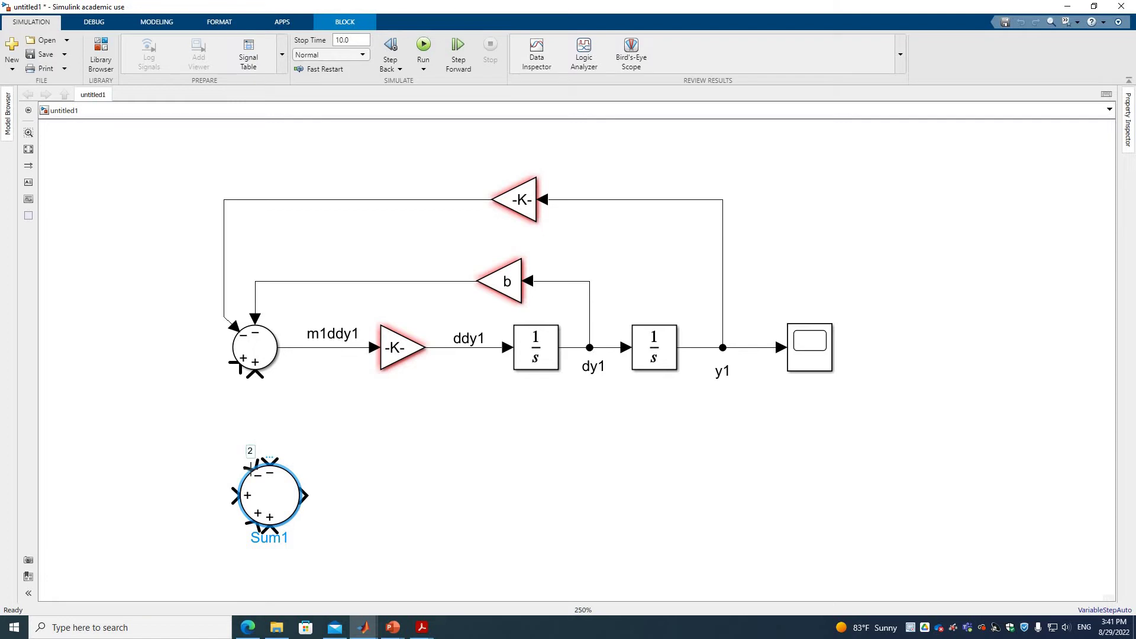
Step: Move Sum1 lower and add a Gain block to its right
key("Down")
key("Down")
key("Down")
key("Down")
key("Down")
key("Down")
key("Down")
key("Down")
key("Down")
key("Down")
key("Down")
key("Down")
key("Down")
key("Down")
key("Down")
key("Down")
key("Down")
key("Down")
key("Down")
key("Down")
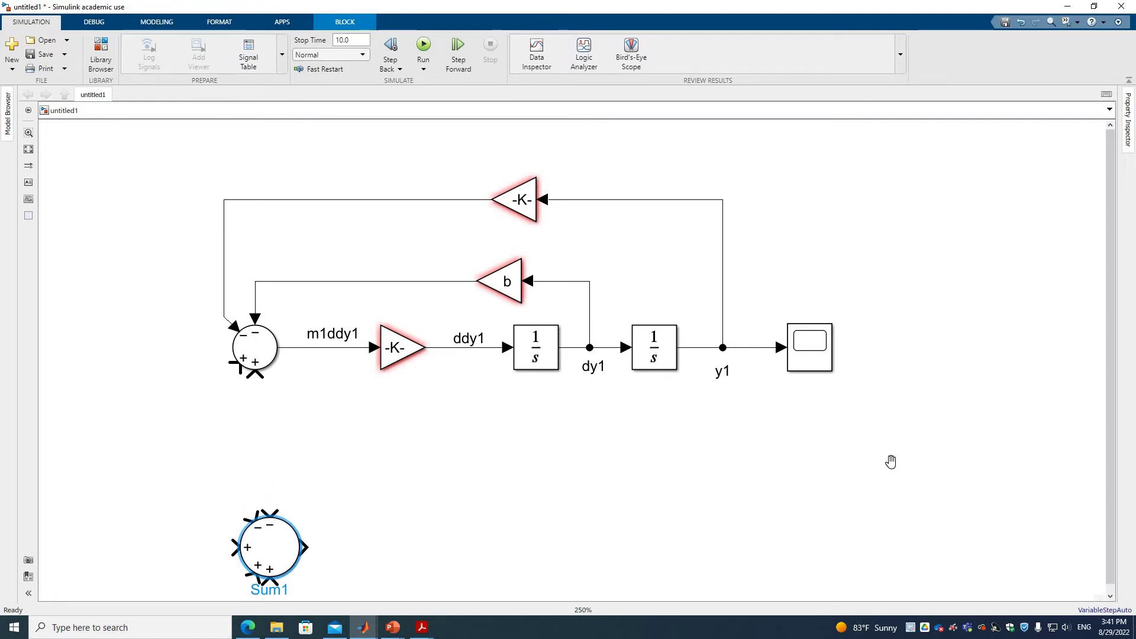
left_click_drag(896, 471, 882, 389)
scroll(609, 456, "down", 1)
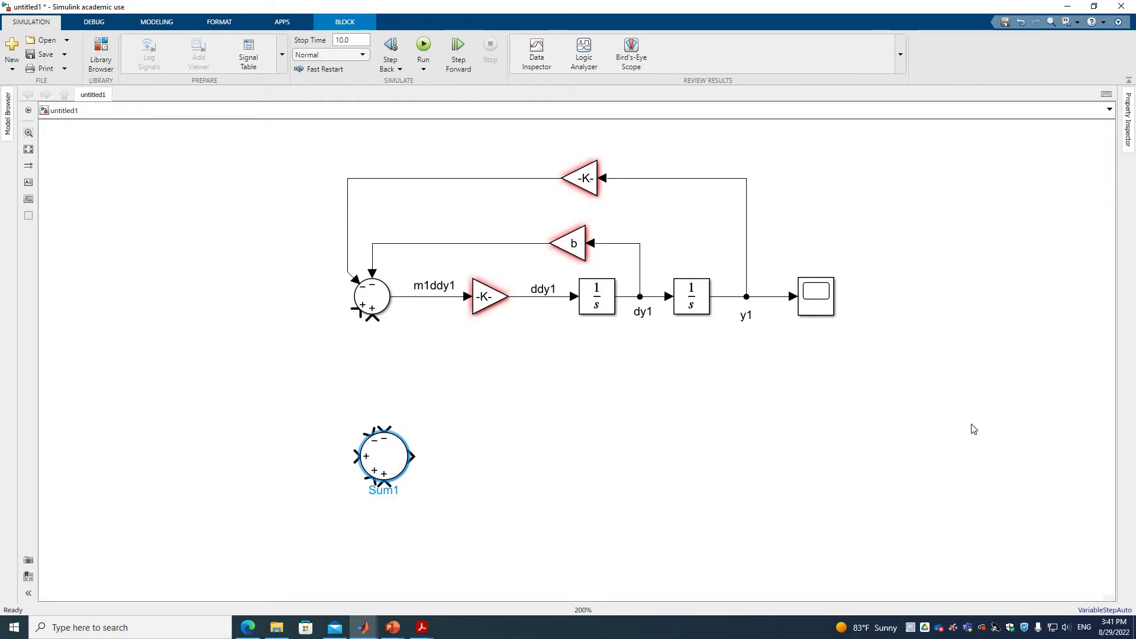
key("ctrl+shift+l")
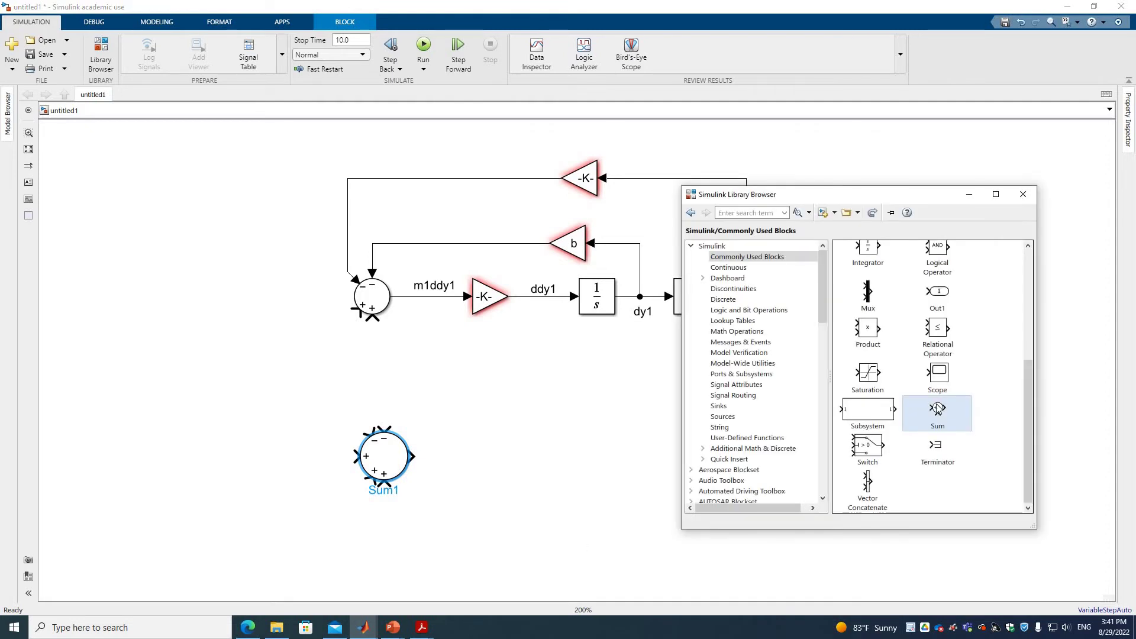
scroll(937, 409, "up", 5)
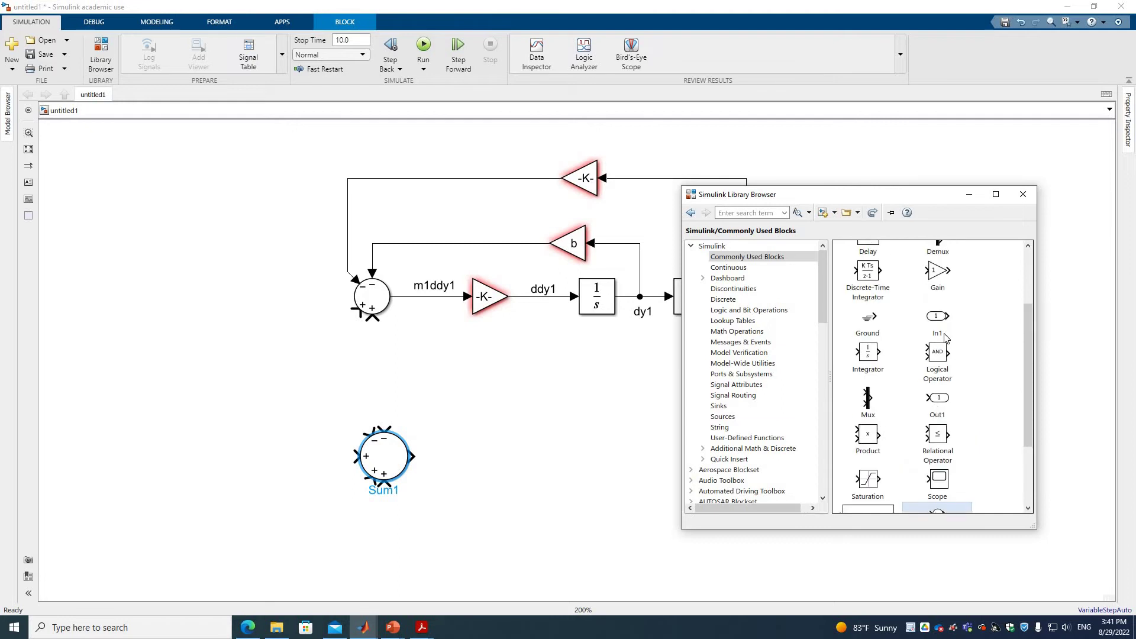
left_click_drag(938, 349, 485, 461)
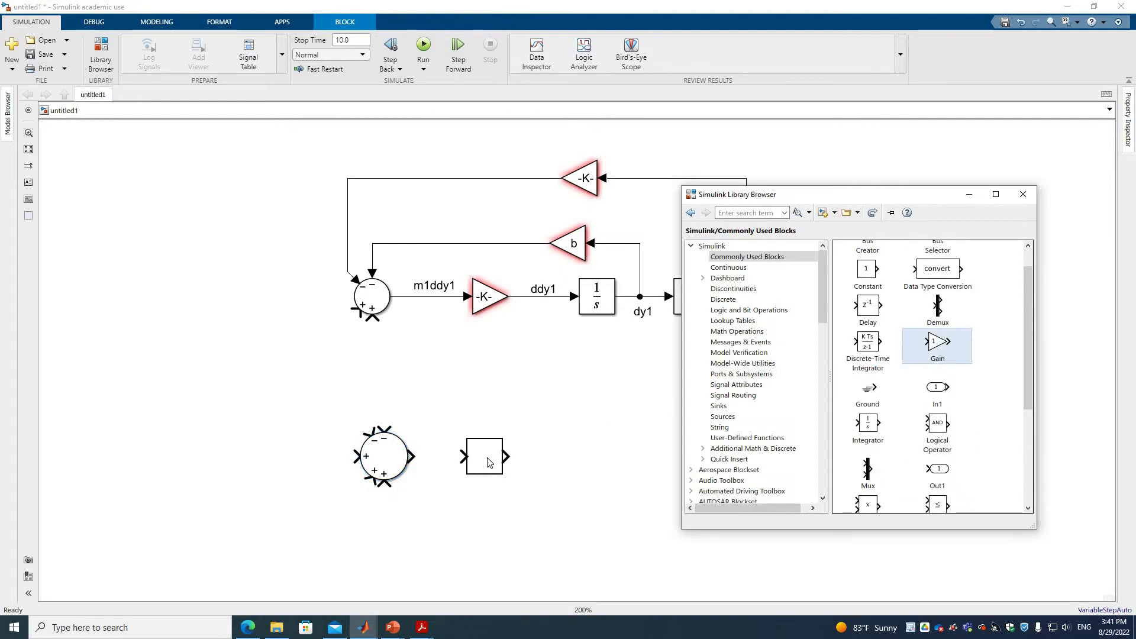
Step: Add two Integrator blocks to the lower row and connect Sum1's output to the new Gain
key("ctrl+shift+l")
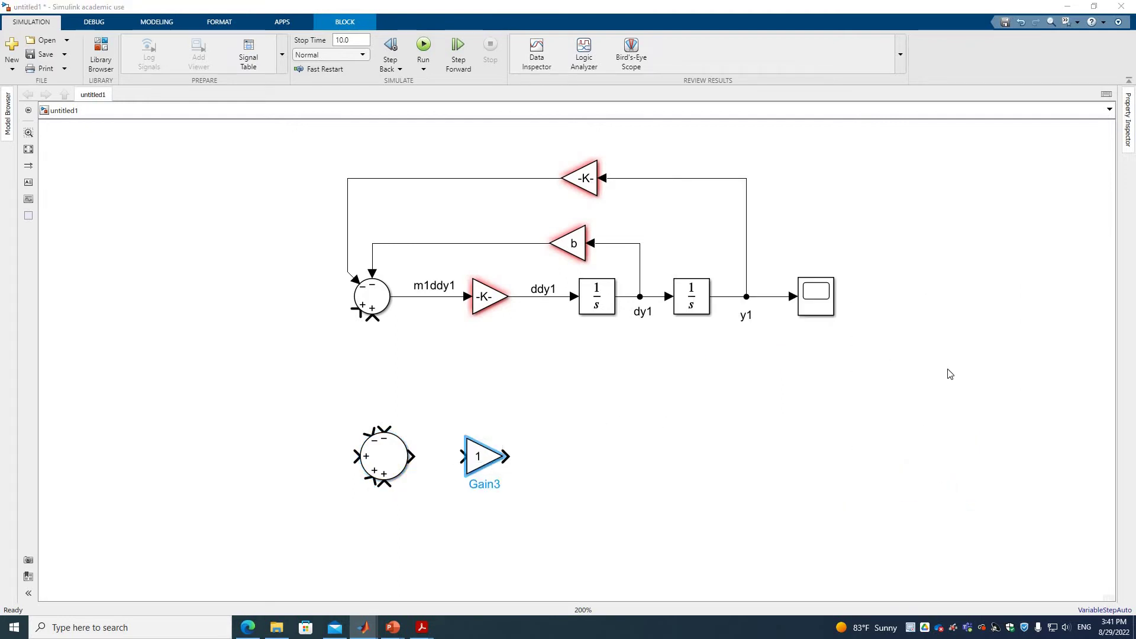
scroll(957, 403, "down", 1)
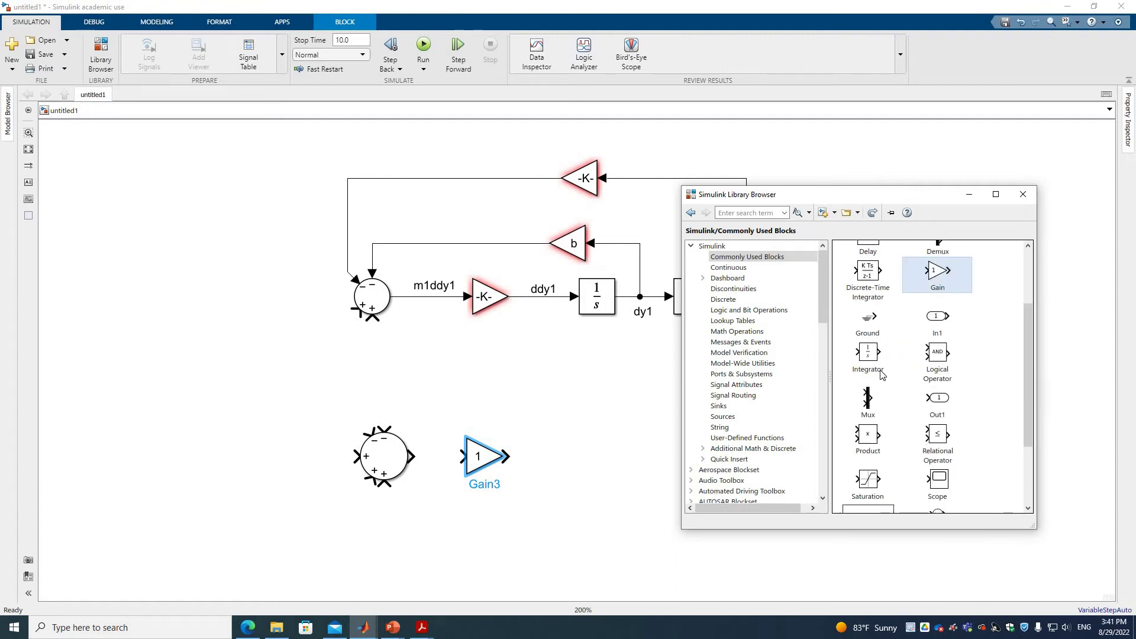
left_click_drag(868, 354, 592, 459)
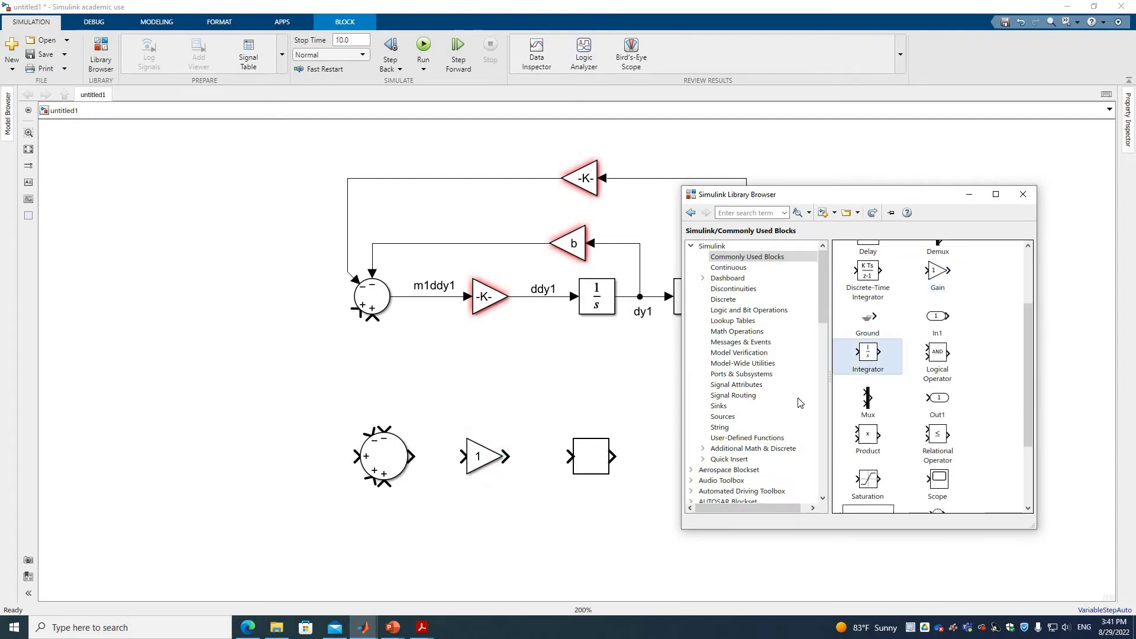
left_click_drag(852, 383, 840, 410)
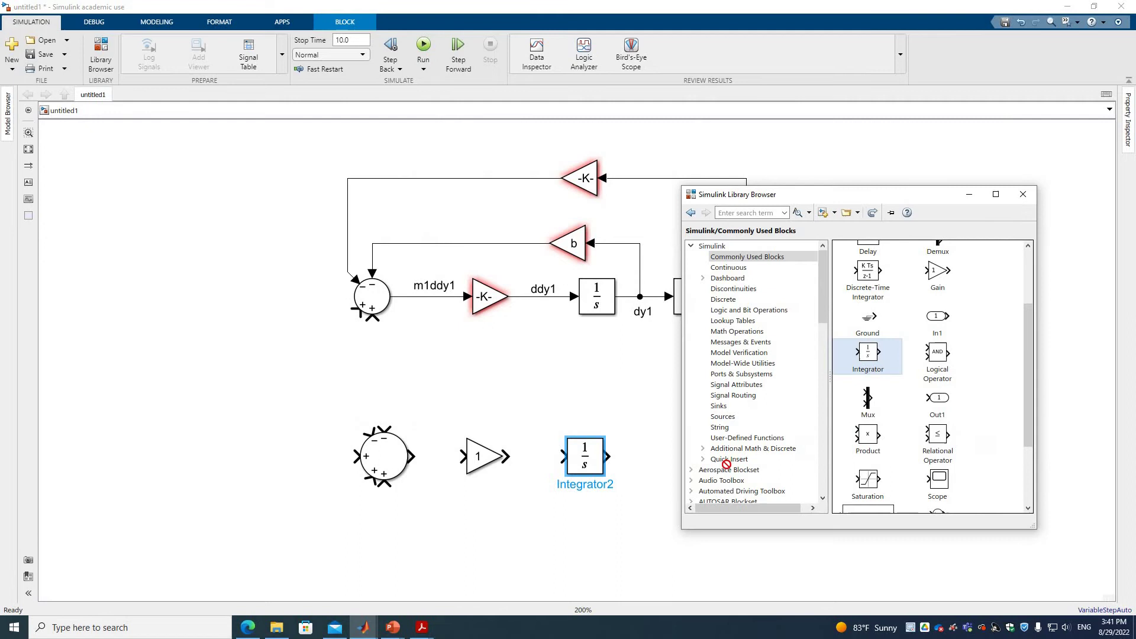
left_click_drag(727, 465, 711, 484)
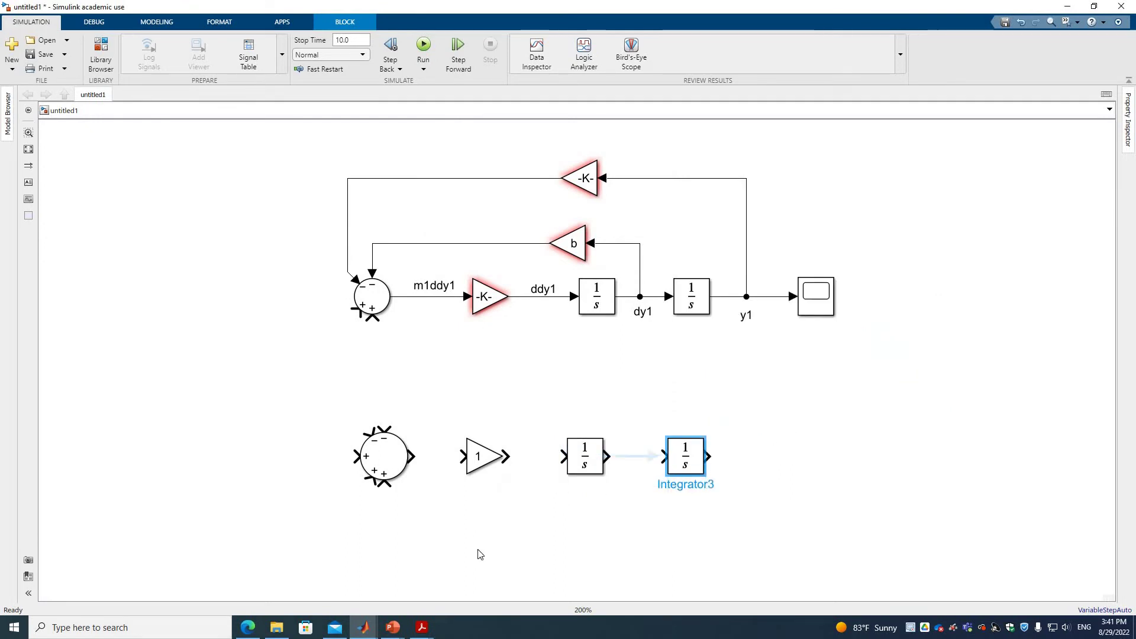
left_click(422, 455)
left_click_drag(422, 455, 464, 456)
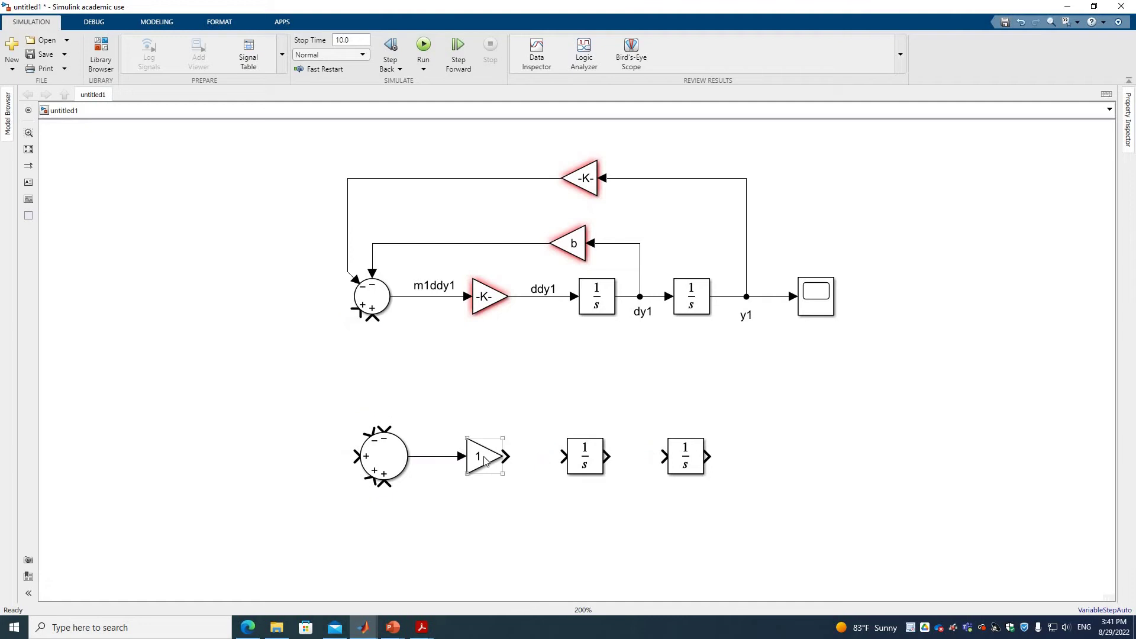
Step: Set the lower gain to 1/m2 and chain it through both lower Integrators into the Scope's second input
left_click(490, 458)
double_click(490, 459)
type("1")
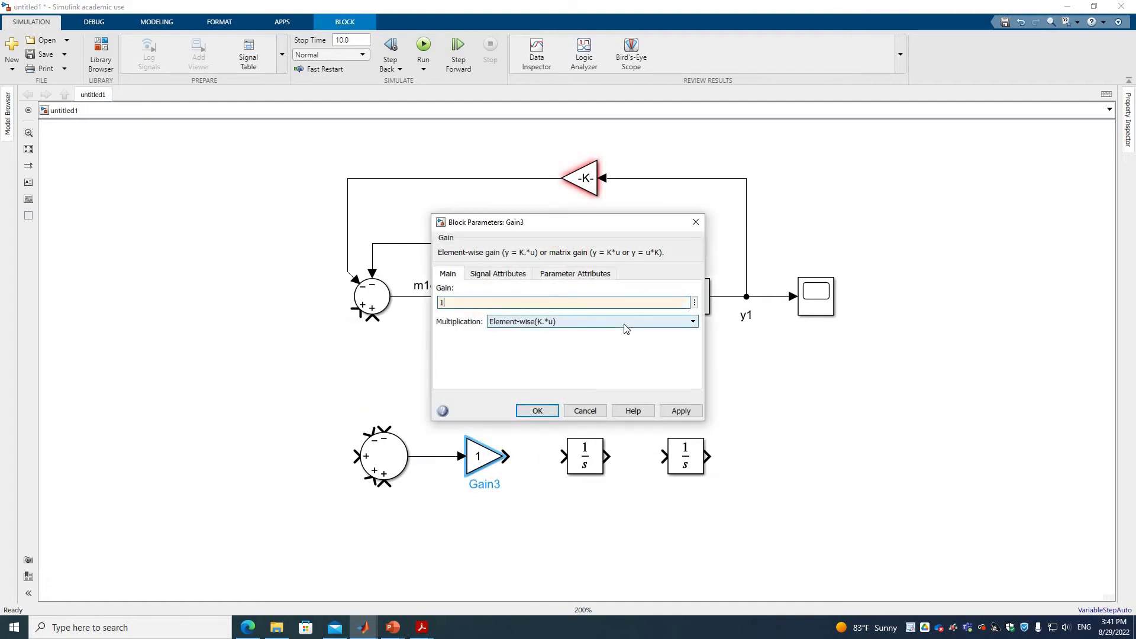
type("/m2")
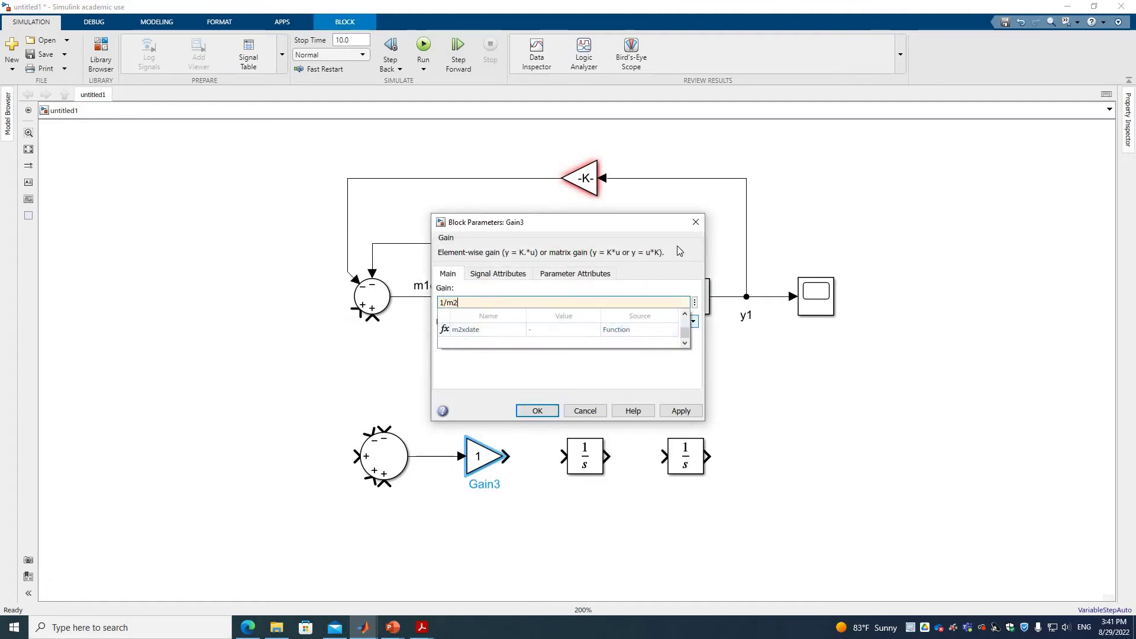
left_click(536, 413)
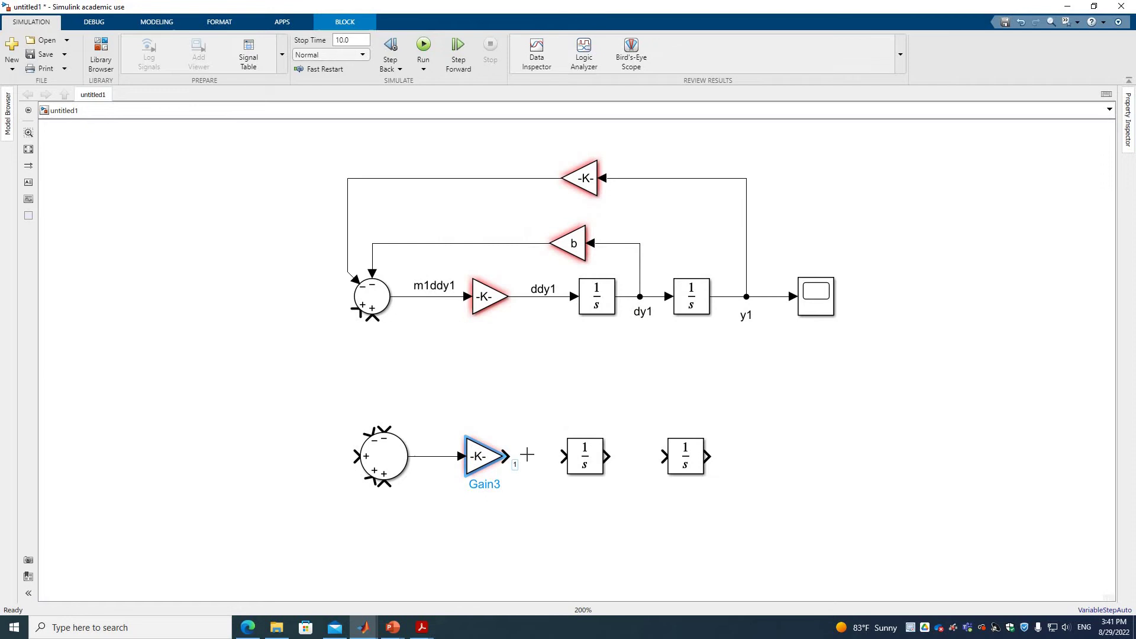
left_click_drag(527, 454, 669, 458)
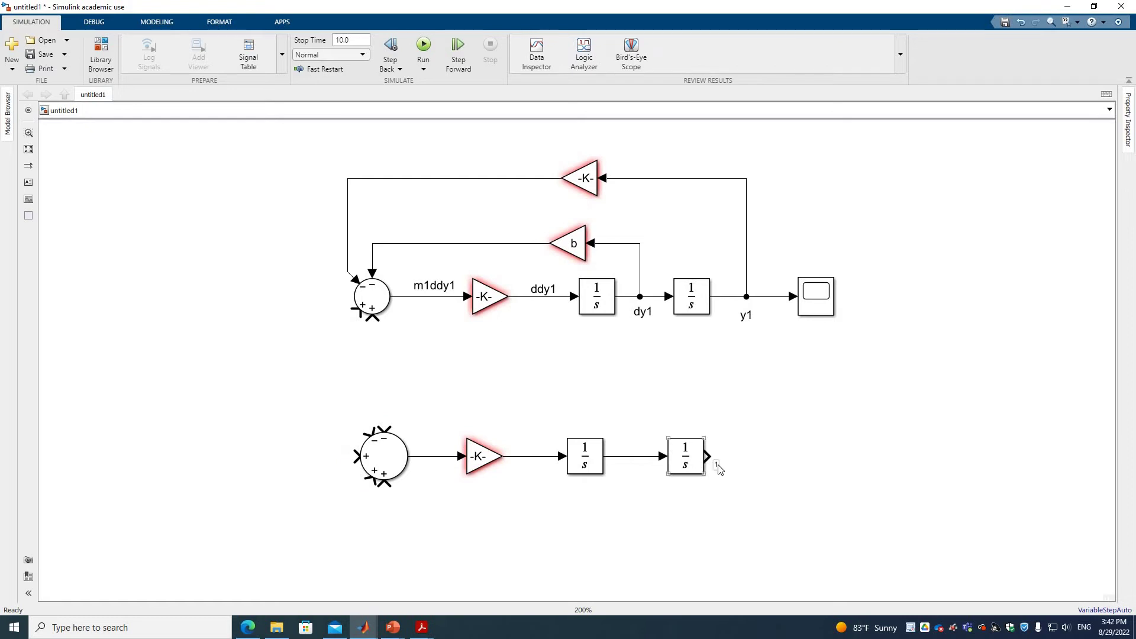
left_click_drag(760, 456, 796, 307)
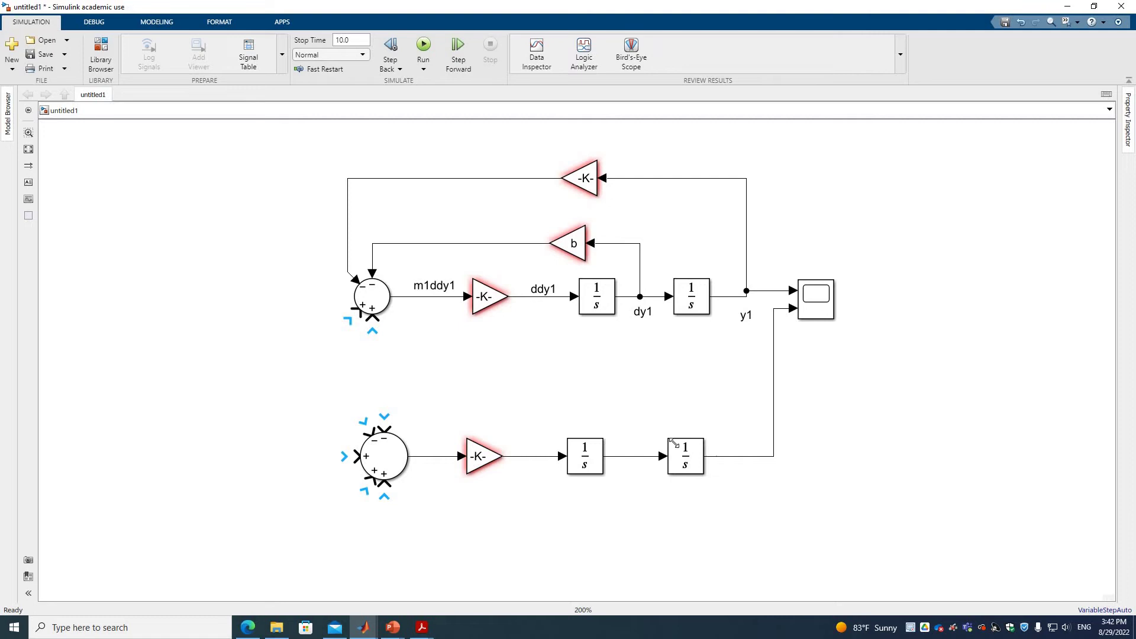
Step: Place two Gain blocks between the rows and rotate both to point left
key("ctrl+shift+l")
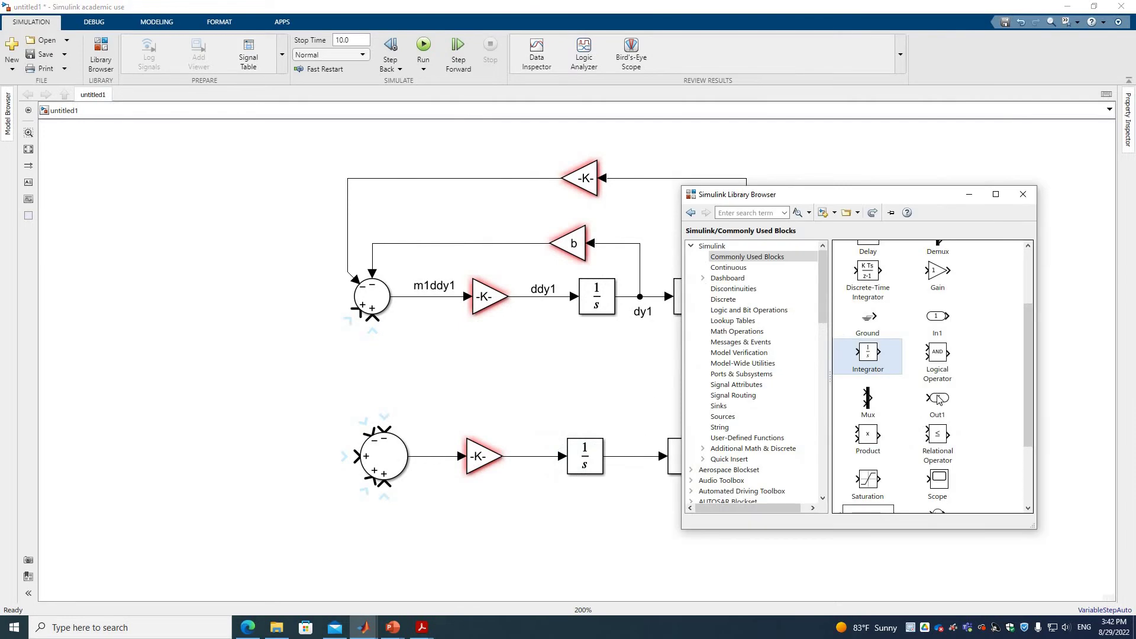
scroll(968, 408, "down", 2)
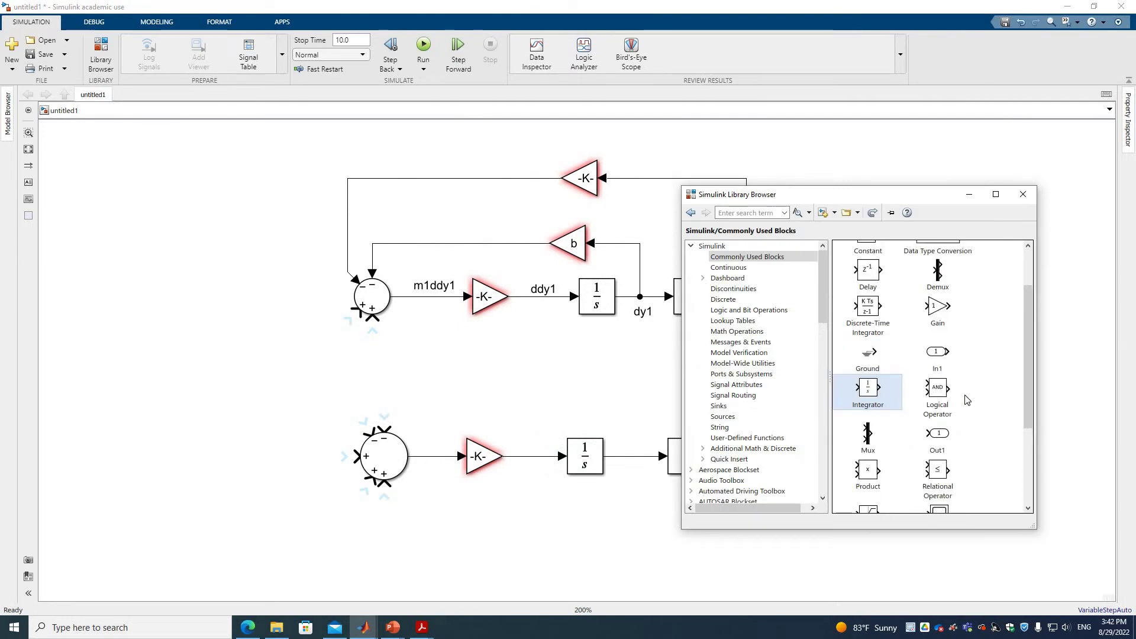
scroll(962, 443, "down", 1)
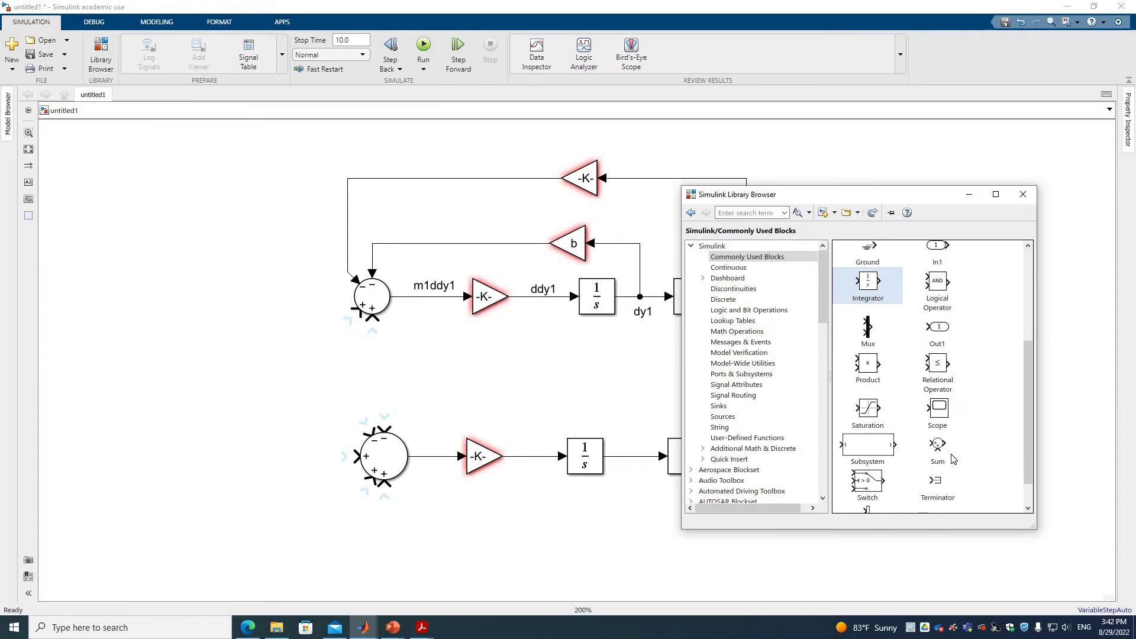
scroll(950, 457, "up", 3)
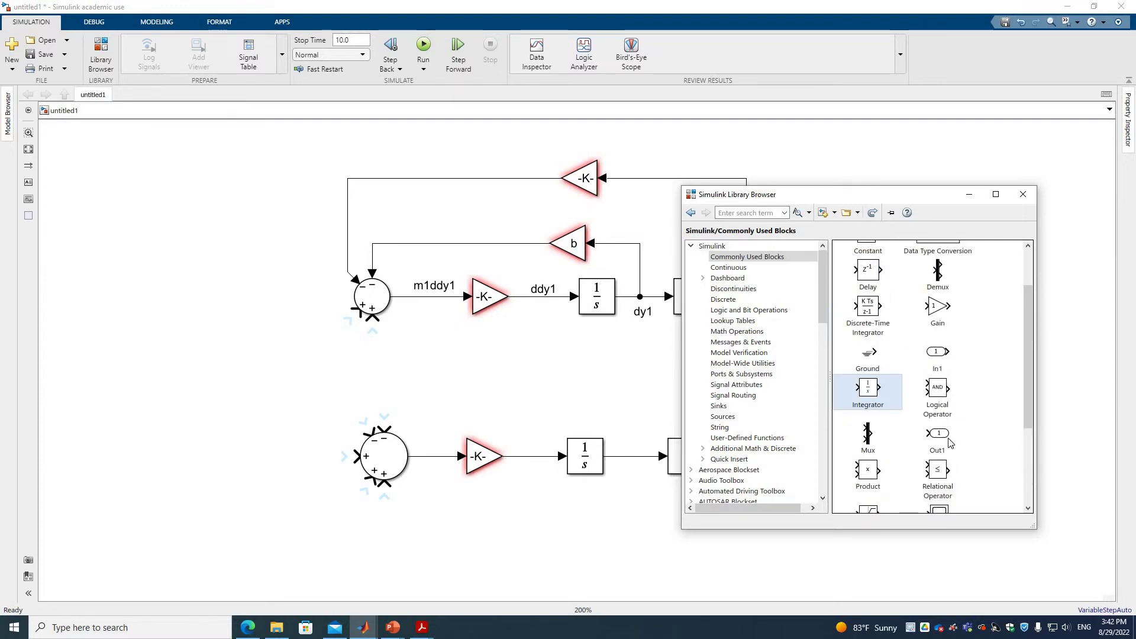
scroll(950, 443, "up", 1)
left_click_drag(937, 342, 587, 414)
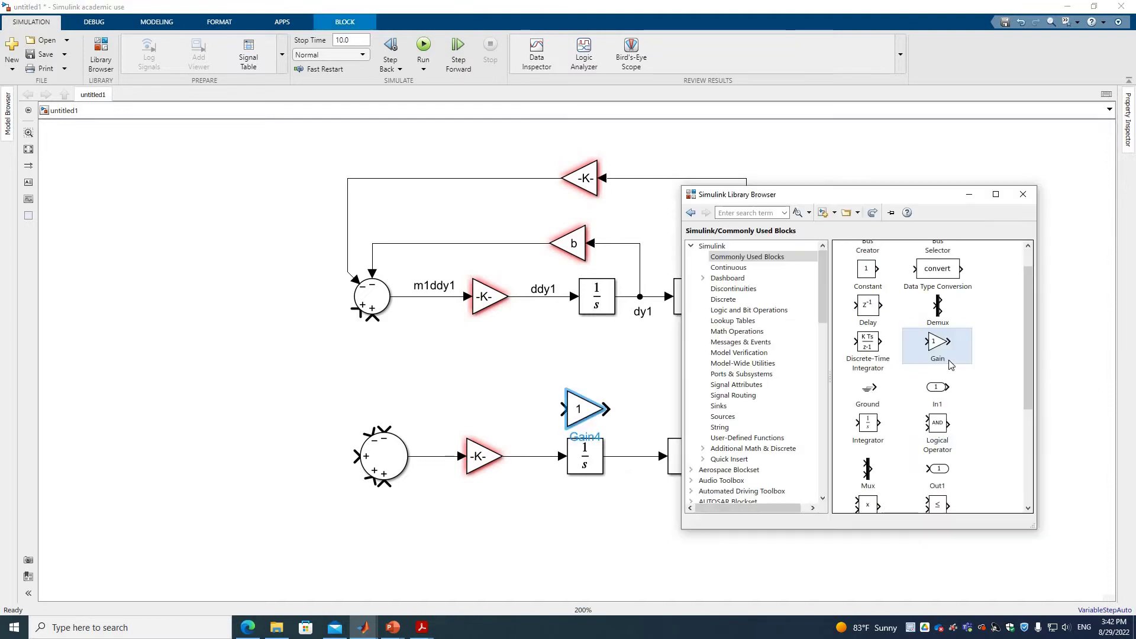
left_click_drag(941, 346, 589, 367)
key("ctrl+r")
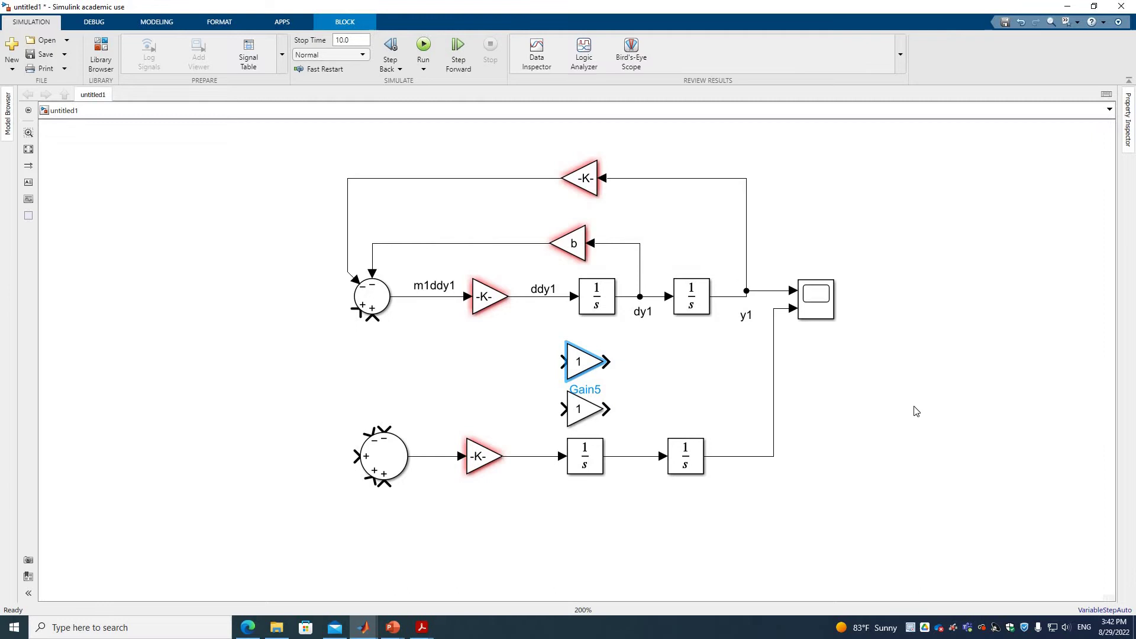
key("ctrl+r")
key("Tab")
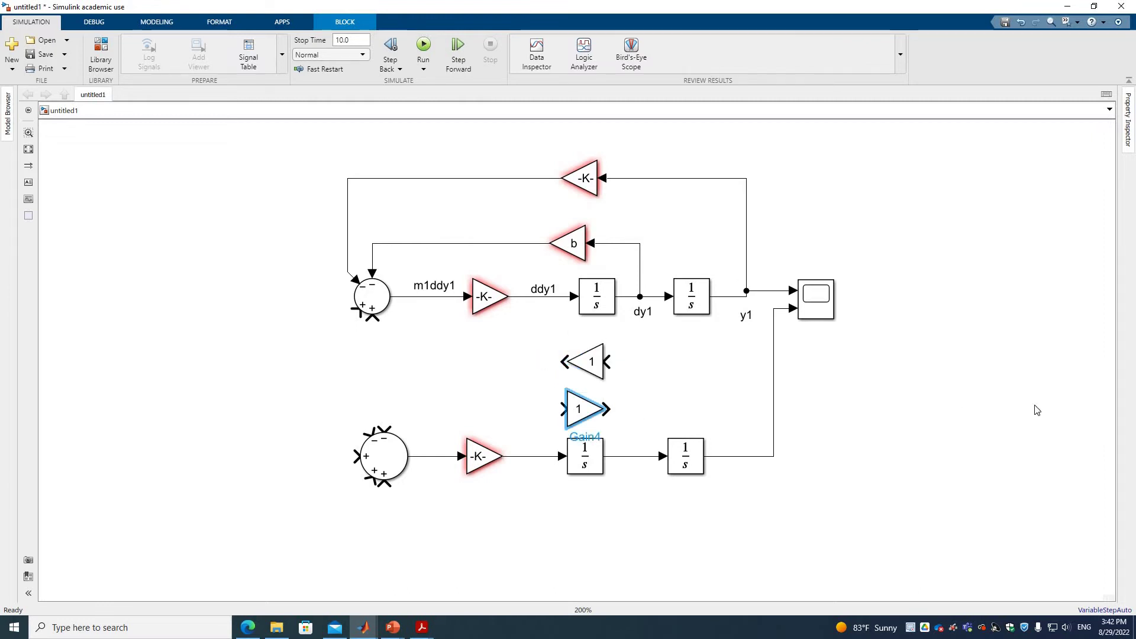
key("ctrl+r")
key("ctrl+r")
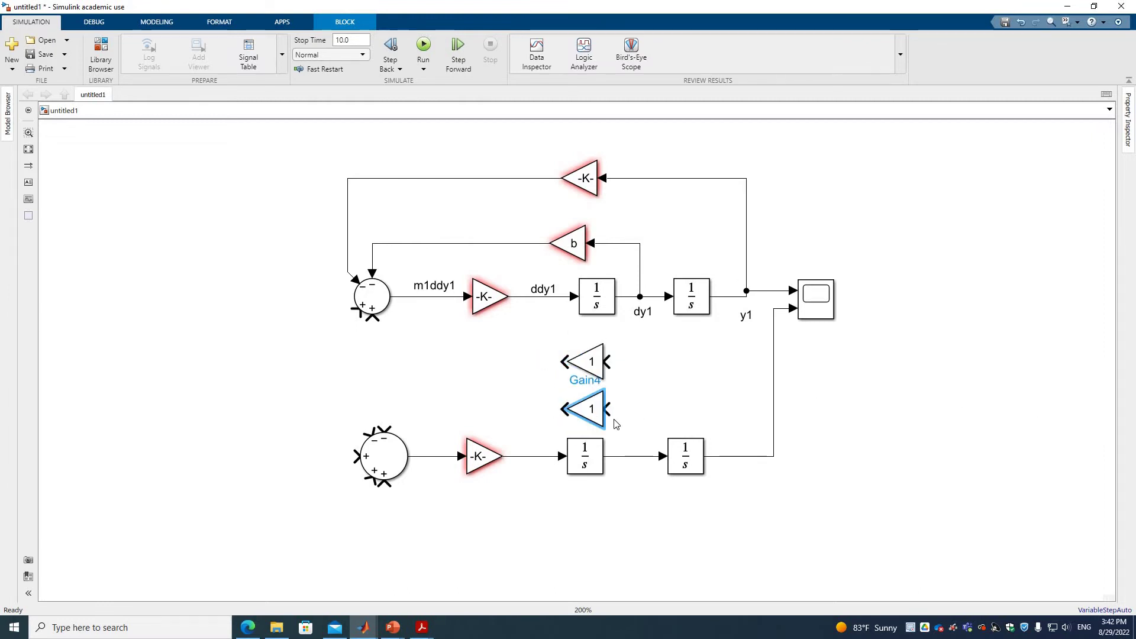
Step: Set the lower new gain to b and the upper new gain to k2
double_click(602, 389)
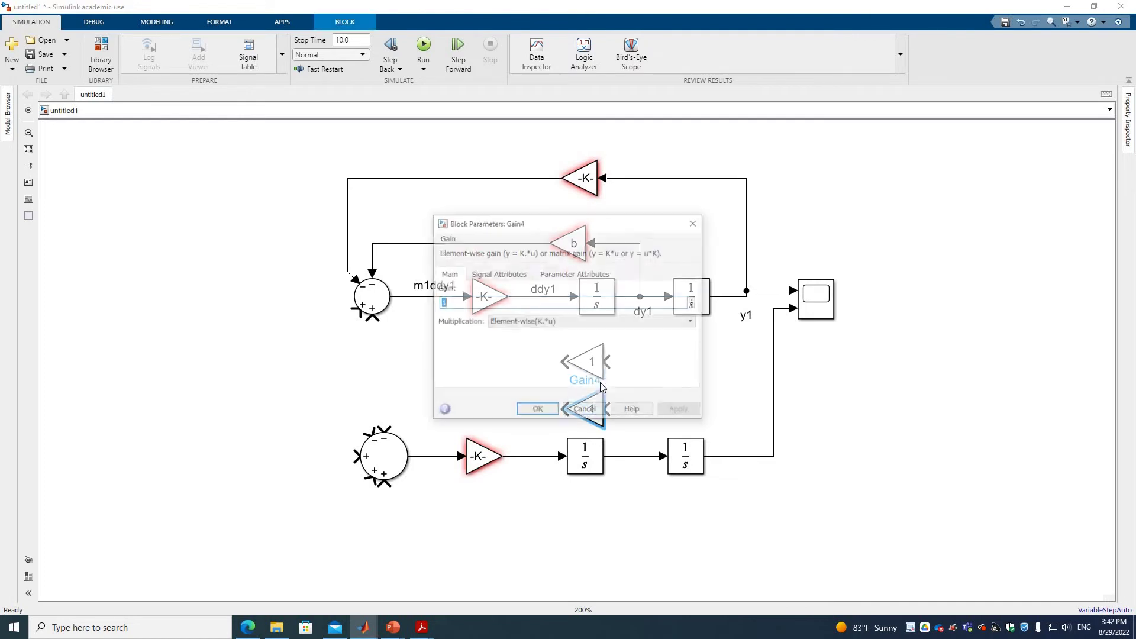
type("b")
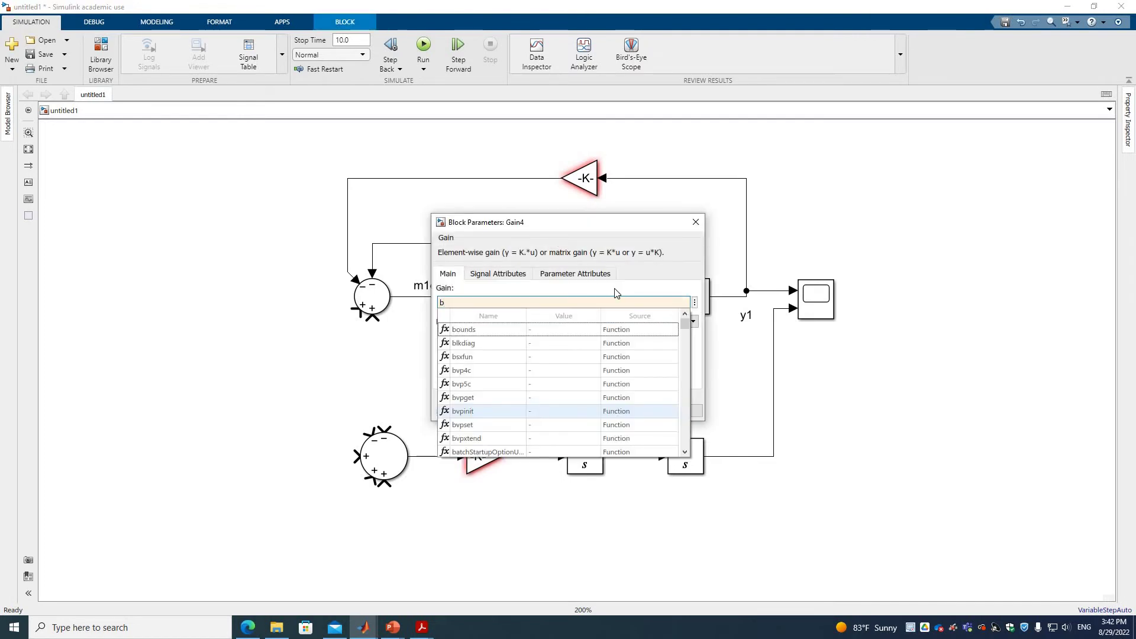
key("Escape")
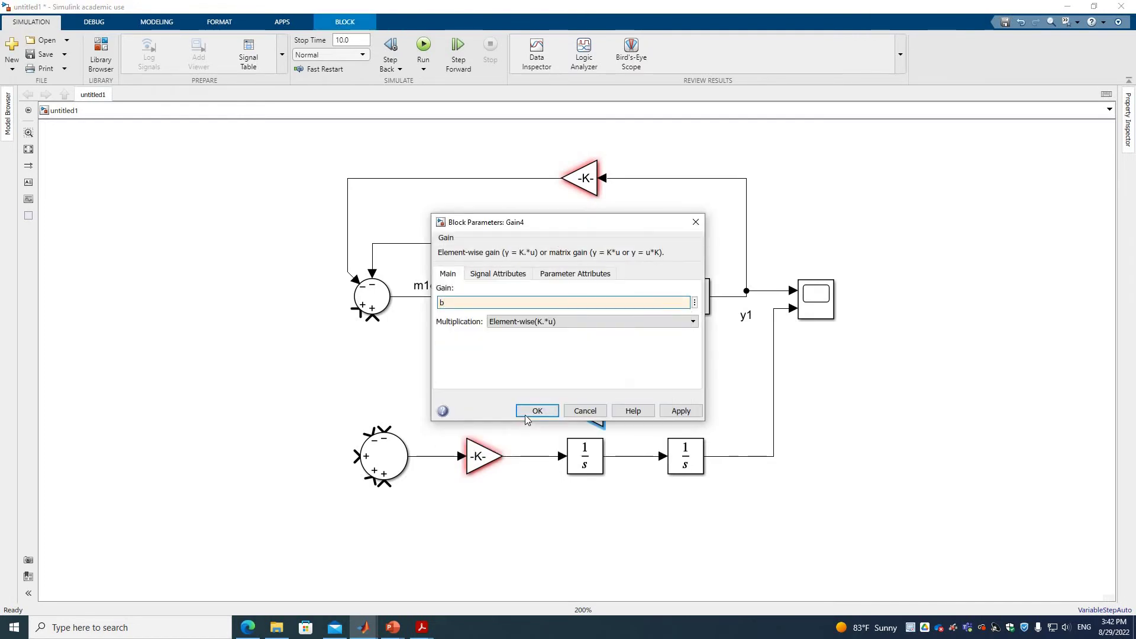
left_click(524, 415)
left_click(583, 364)
double_click(583, 364)
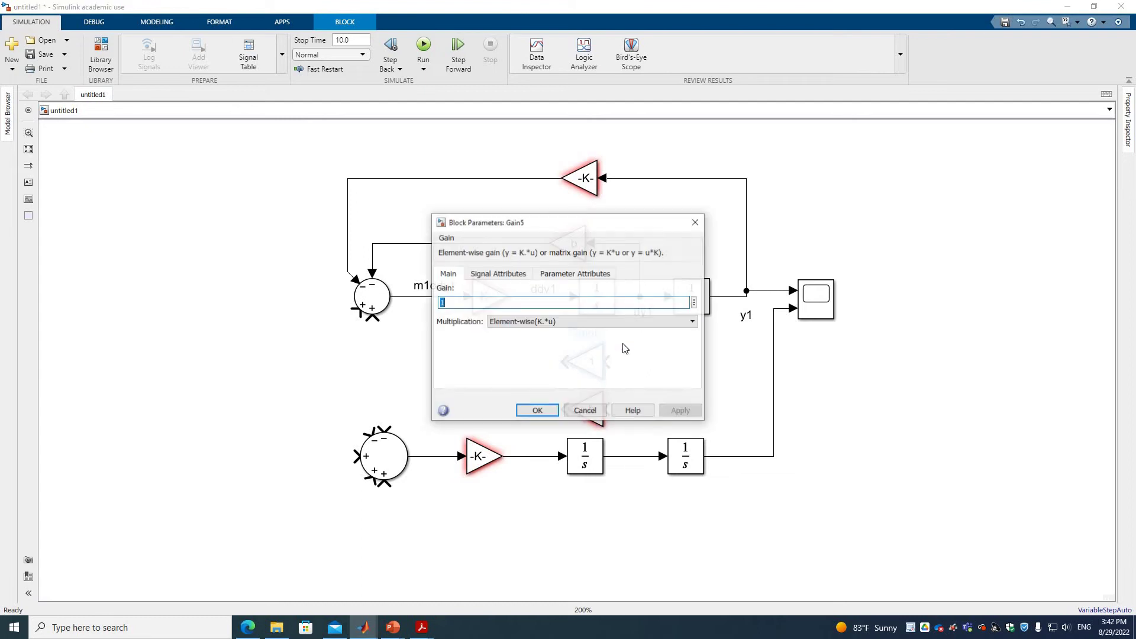
type("k2")
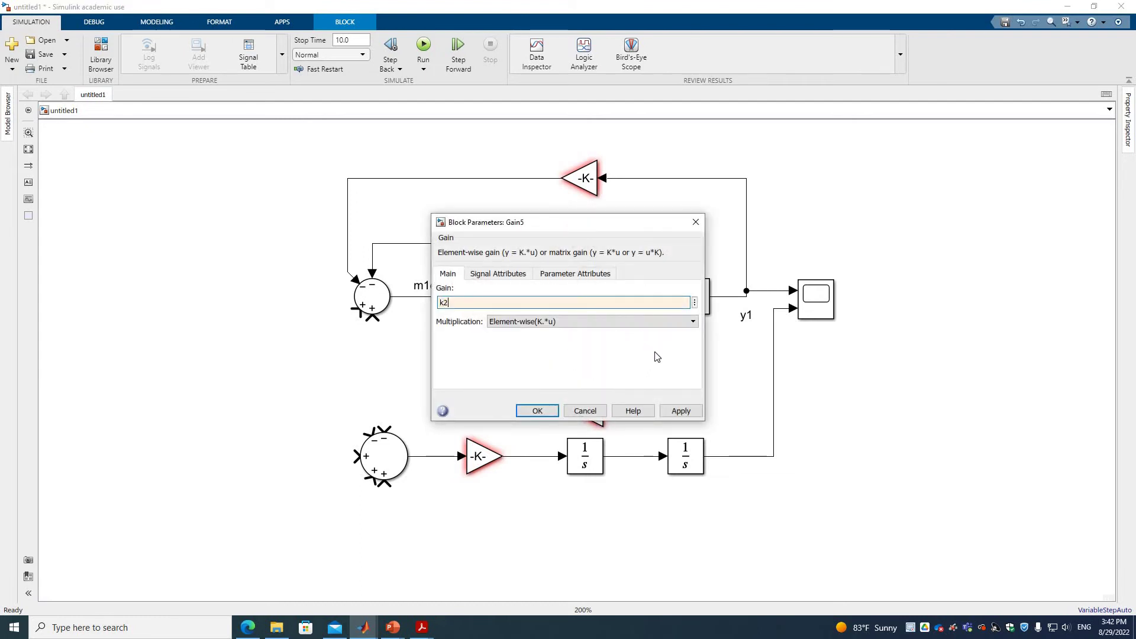
left_click(538, 410)
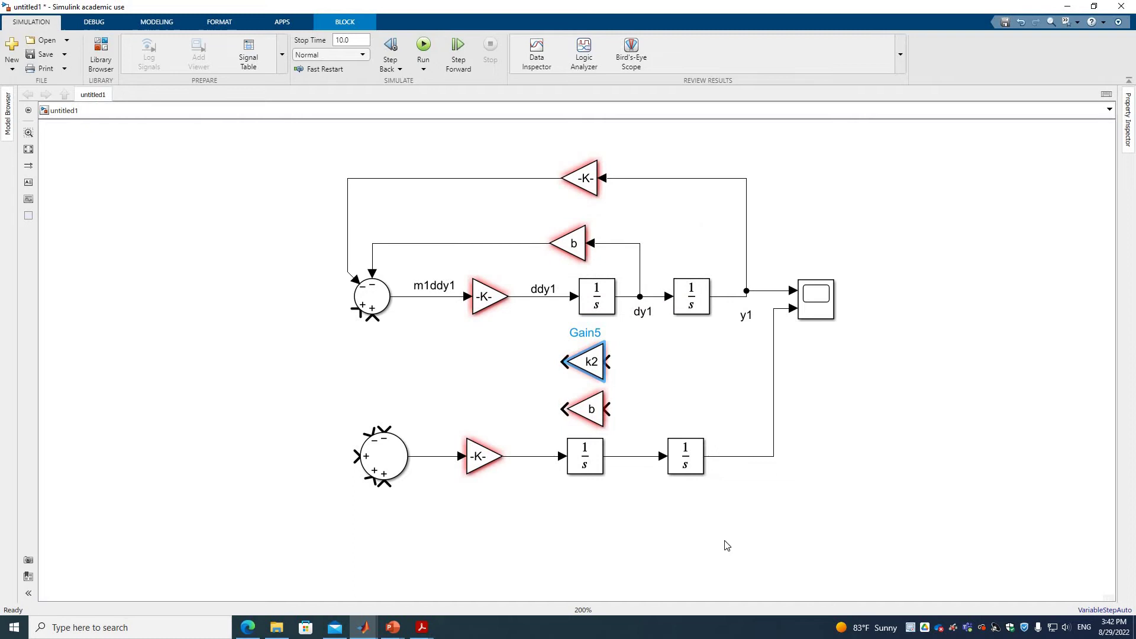
Step: Feed the lower velocity through b and the lower position through k2 into the lower Sum
left_click_drag(608, 409, 638, 455)
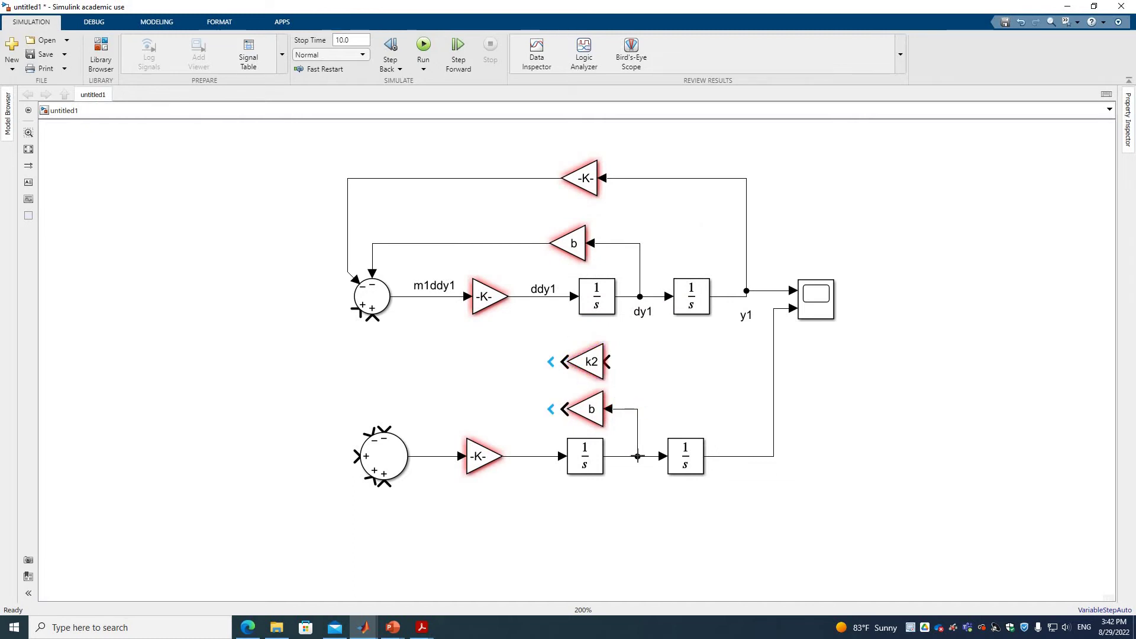
left_click(558, 409)
left_click_drag(559, 409, 385, 434)
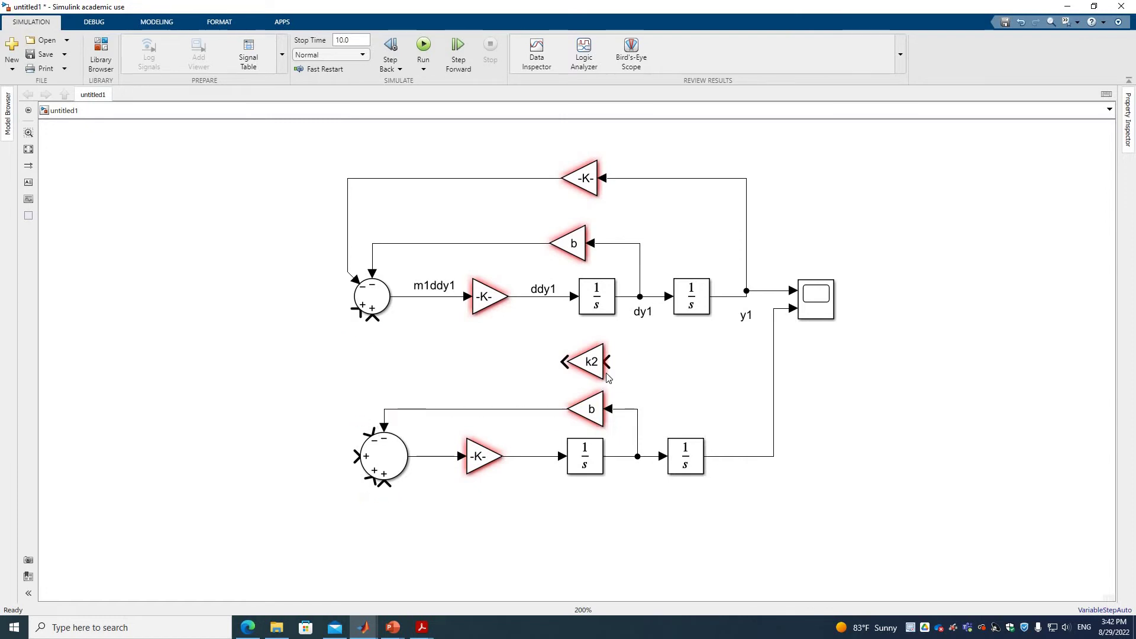
left_click_drag(756, 400, 751, 457)
left_click(588, 363)
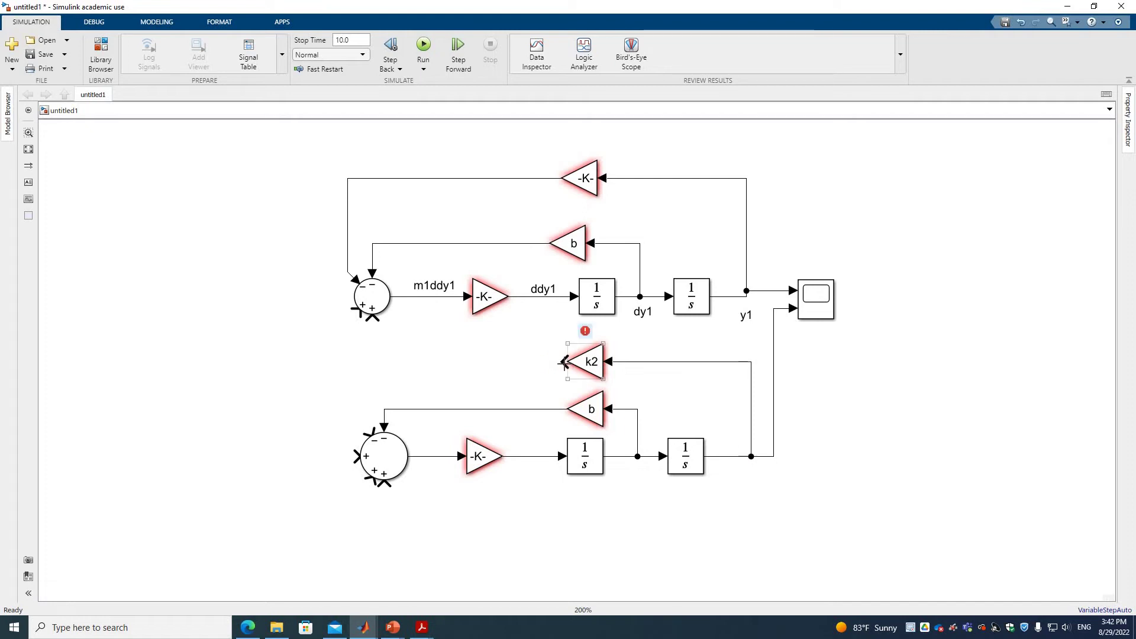
mouse_move(448, 370)
left_mouse_down()
mouse_move(421, 371)
mouse_move(367, 430)
left_mouse_up()
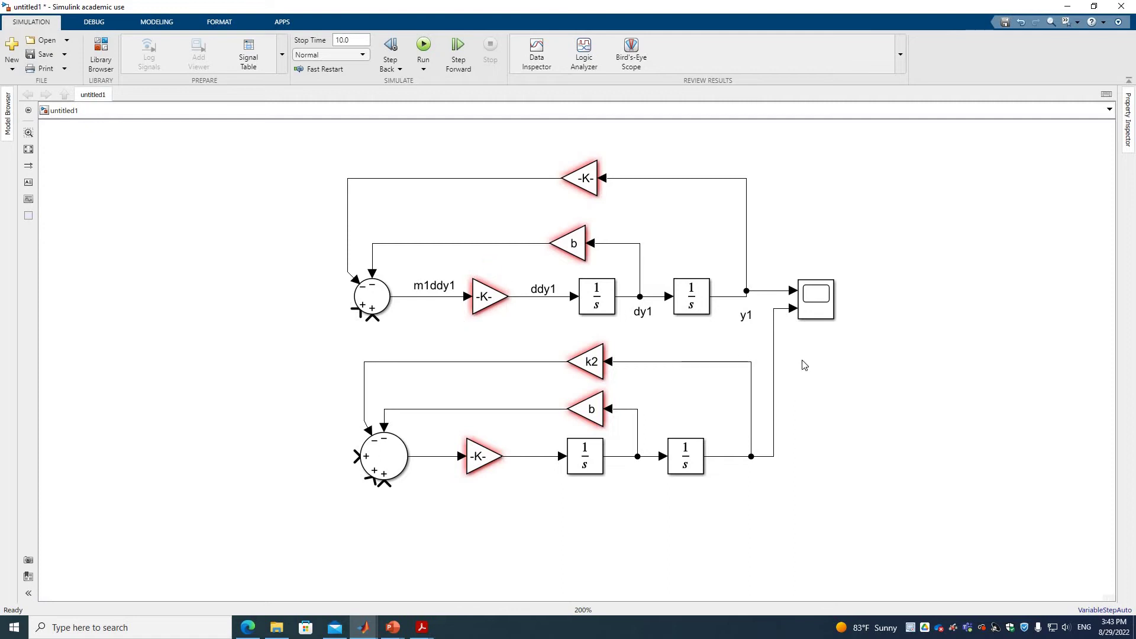
Step: Cross-couple the feedback: lower b and k2 into the upper Sum, upper b into the lower Sum
left_click(368, 285)
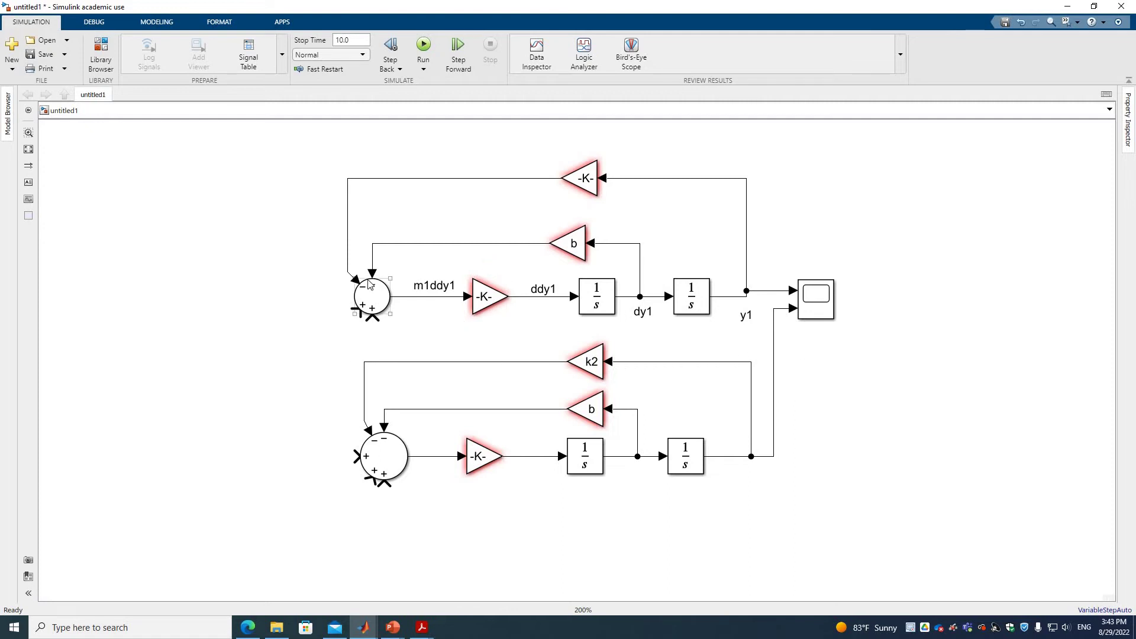
left_click(402, 342)
left_click(363, 312)
left_click_drag(371, 318, 392, 409)
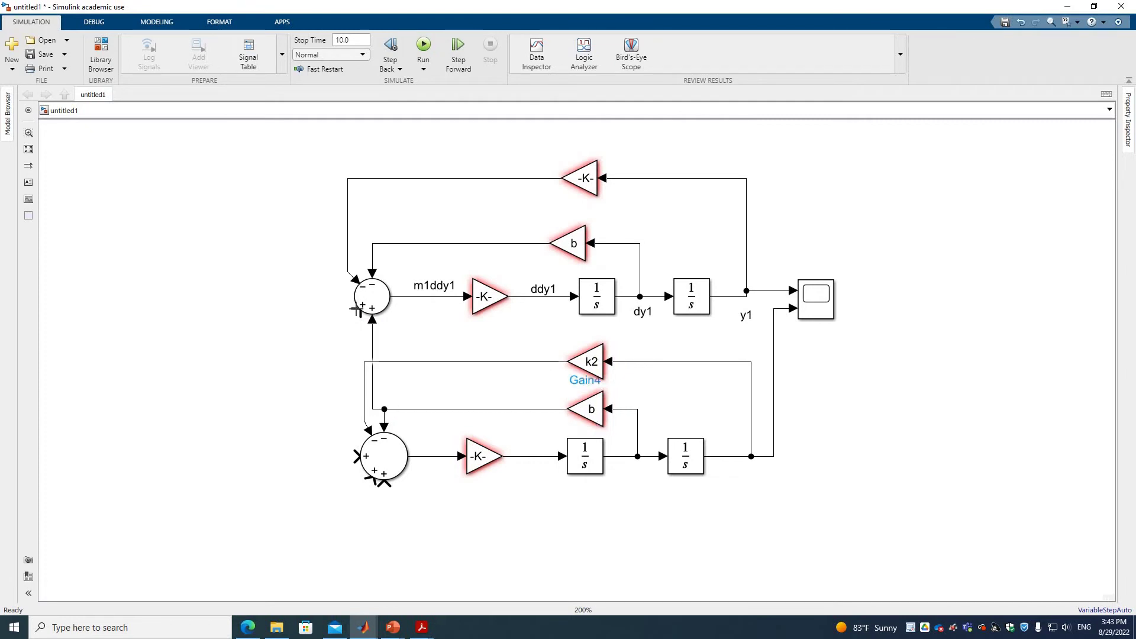
left_click_drag(357, 310, 406, 365)
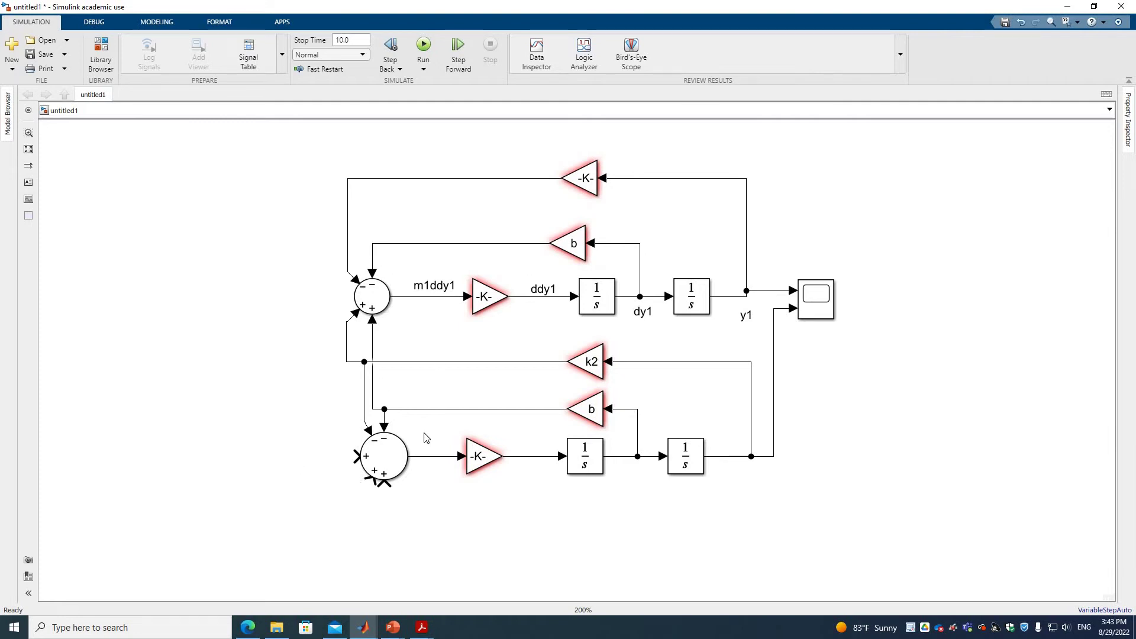
left_click(584, 252)
left_click(367, 474)
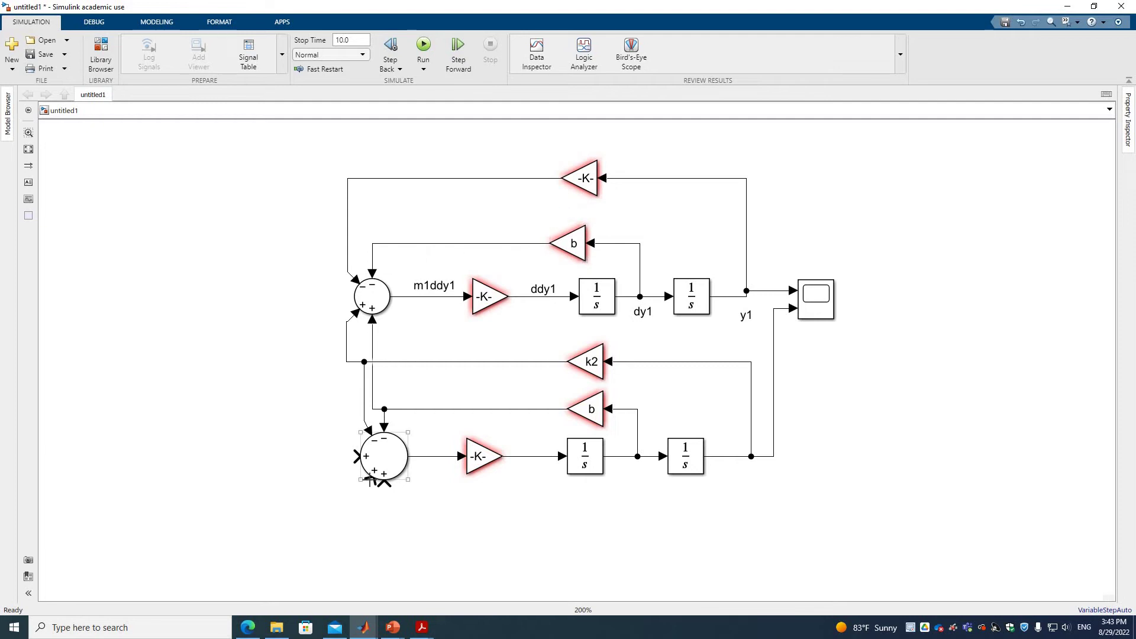
mouse_move(369, 482)
left_mouse_down()
mouse_move(255, 285)
mouse_move(332, 248)
mouse_move(375, 243)
left_mouse_up()
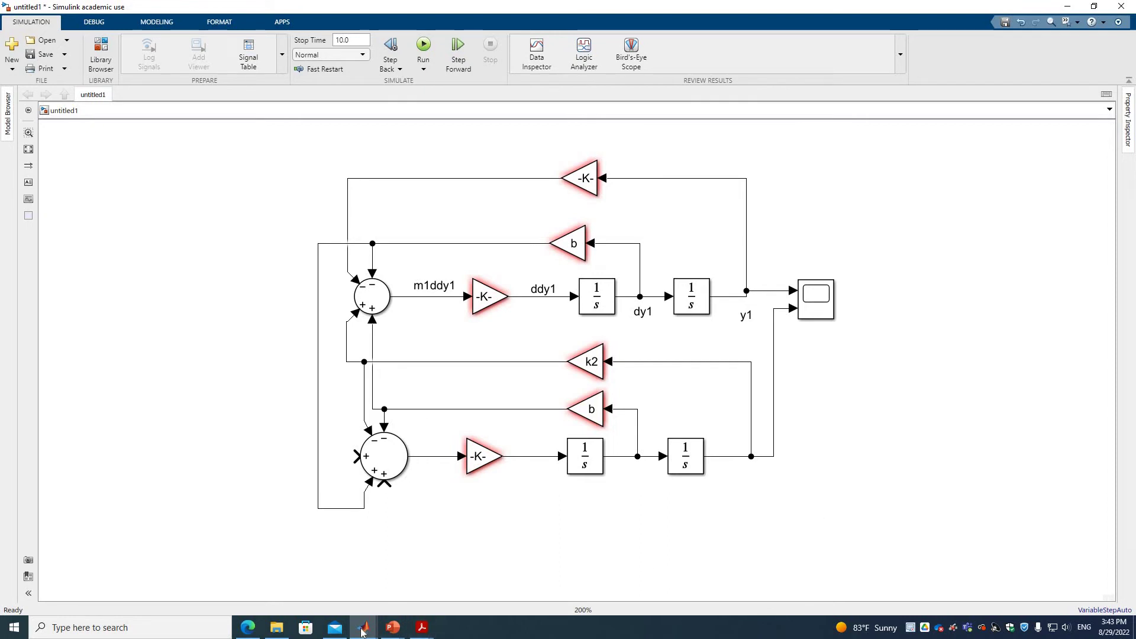
Step: Add a Gain block above the diagram, set it to k2, and flip it to point left
mouse_move(362, 633)
left_click(437, 591)
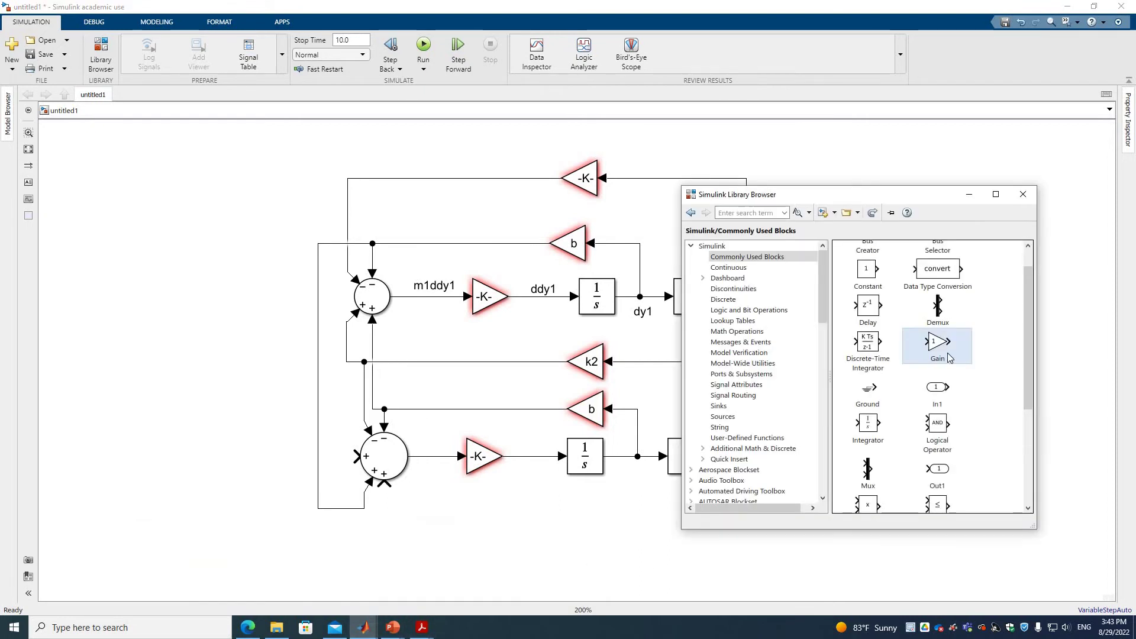
left_click_drag(948, 358, 610, 146)
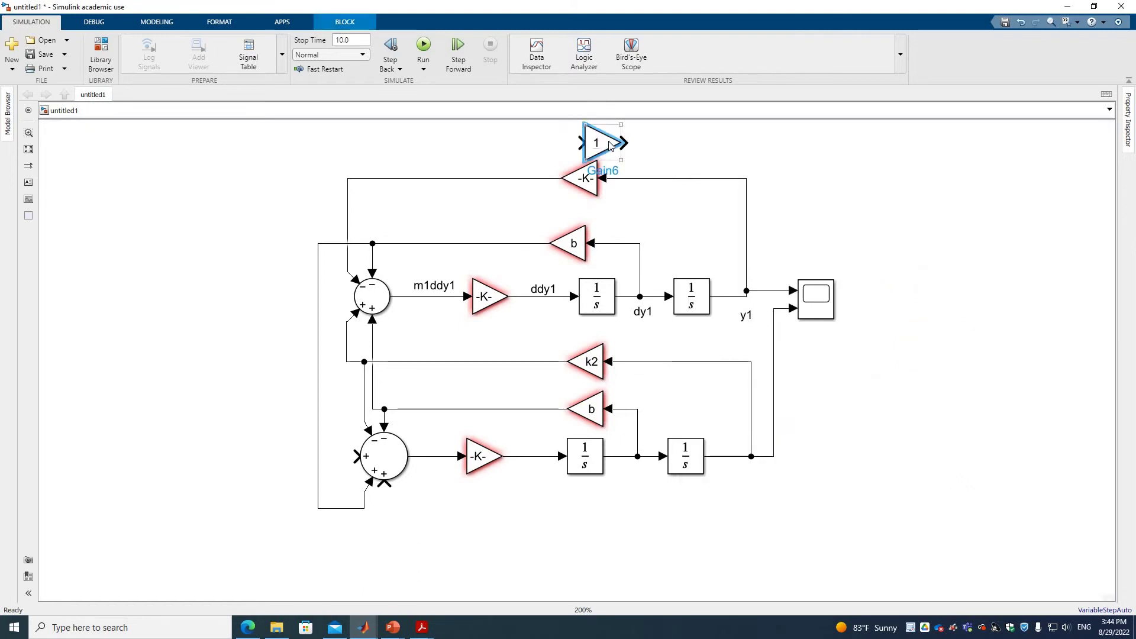
double_click(611, 146)
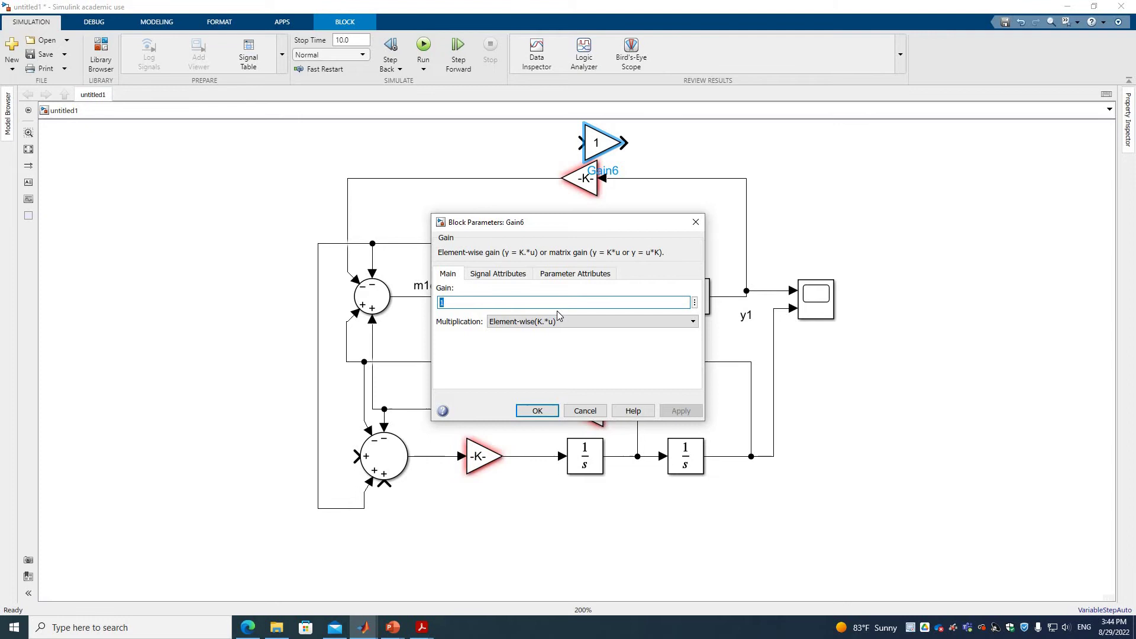
type("k2")
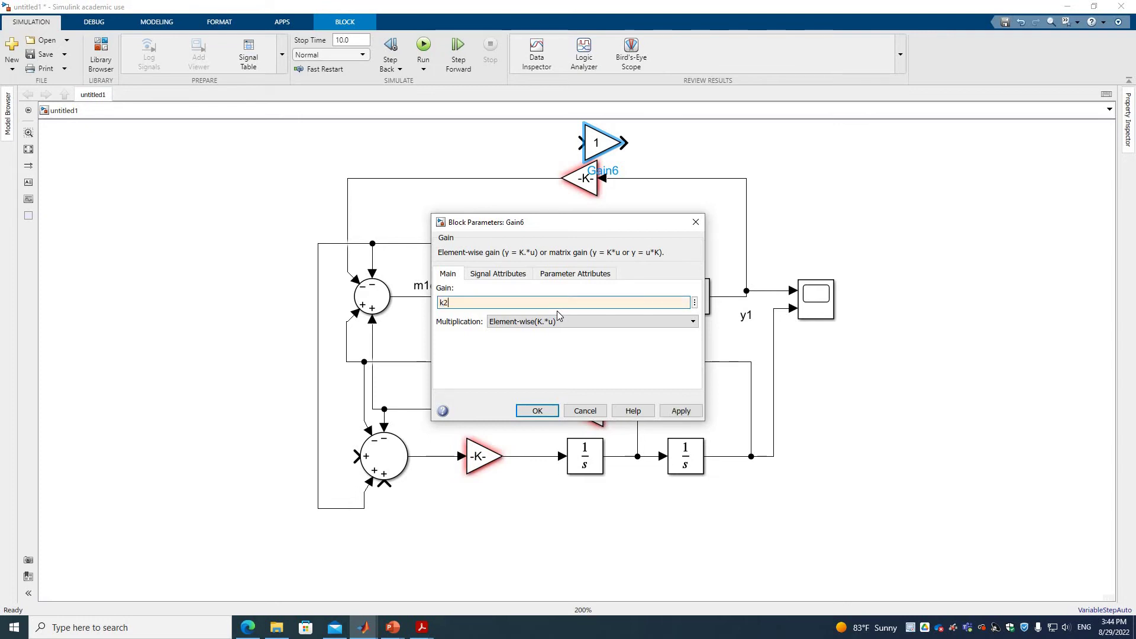
left_click(530, 415)
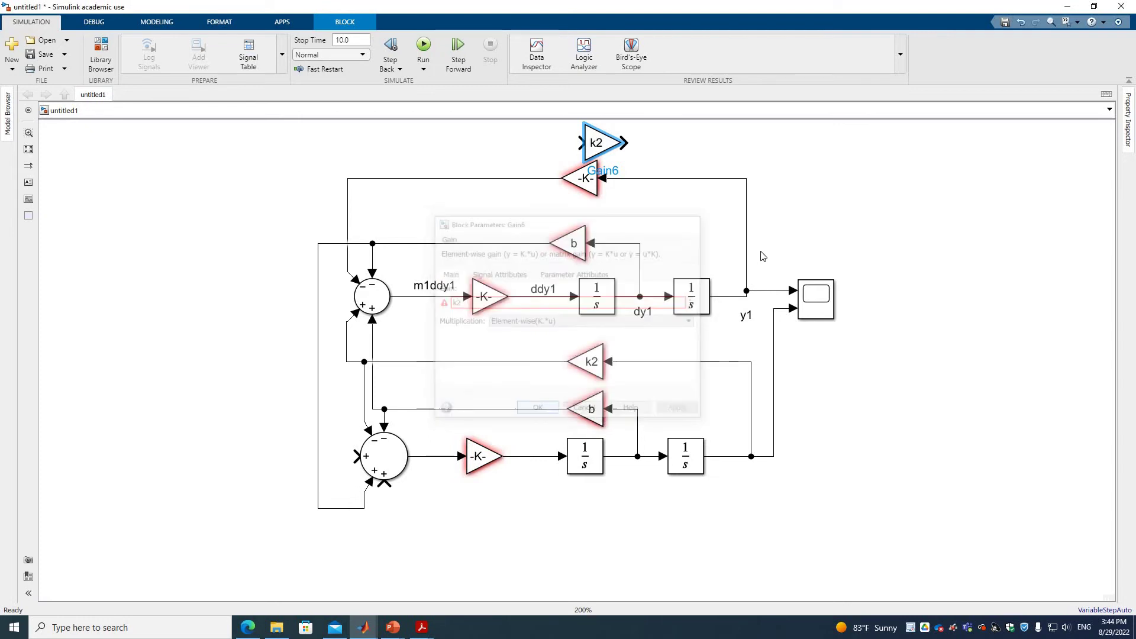
key("ctrl+r")
key("ctrl+r")
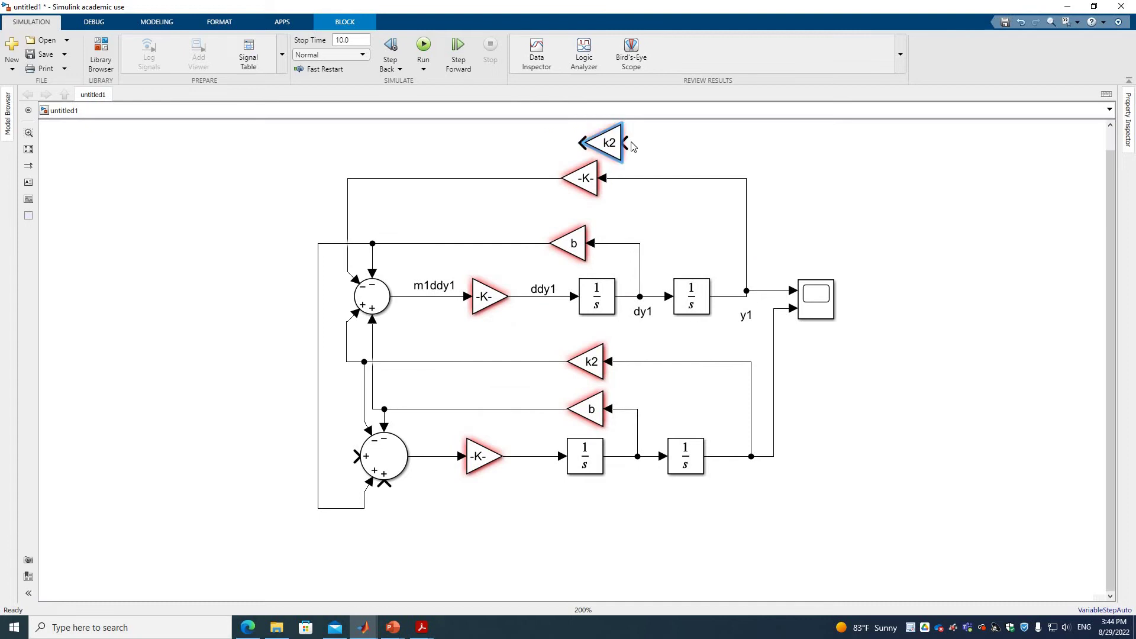
Step: Wire y1 into the top k2 gain and its output to the lower Sum's bottom input
mouse_move(625, 141)
left_mouse_down()
mouse_move(759, 158)
mouse_move(769, 251)
mouse_move(756, 286)
mouse_move(768, 291)
left_mouse_up()
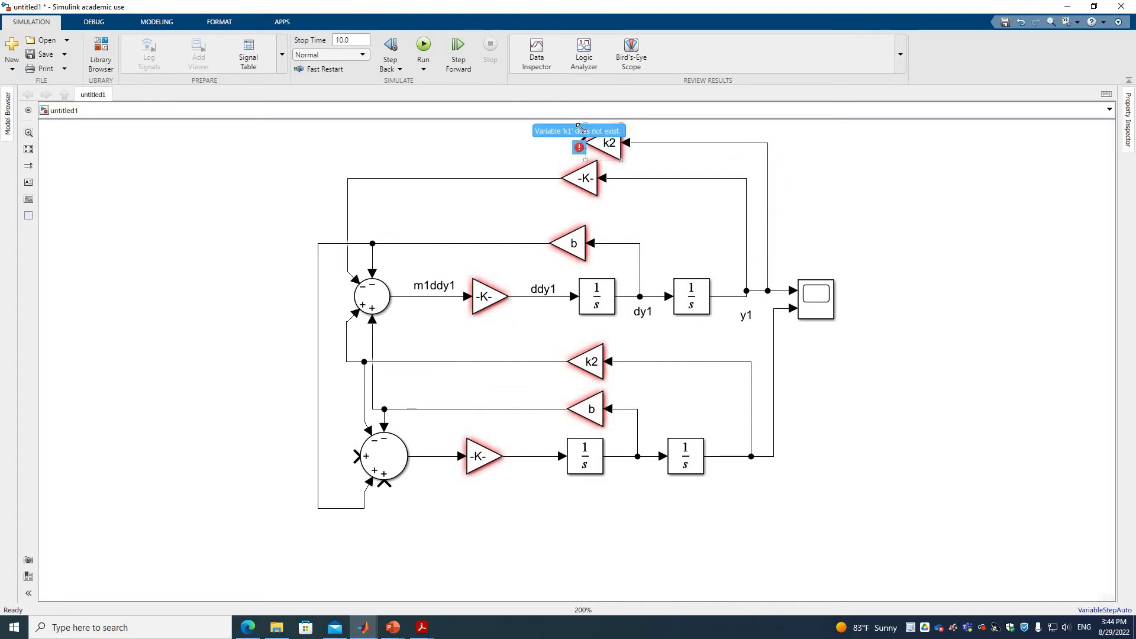
left_click(581, 139)
left_click_drag(582, 140, 355, 188)
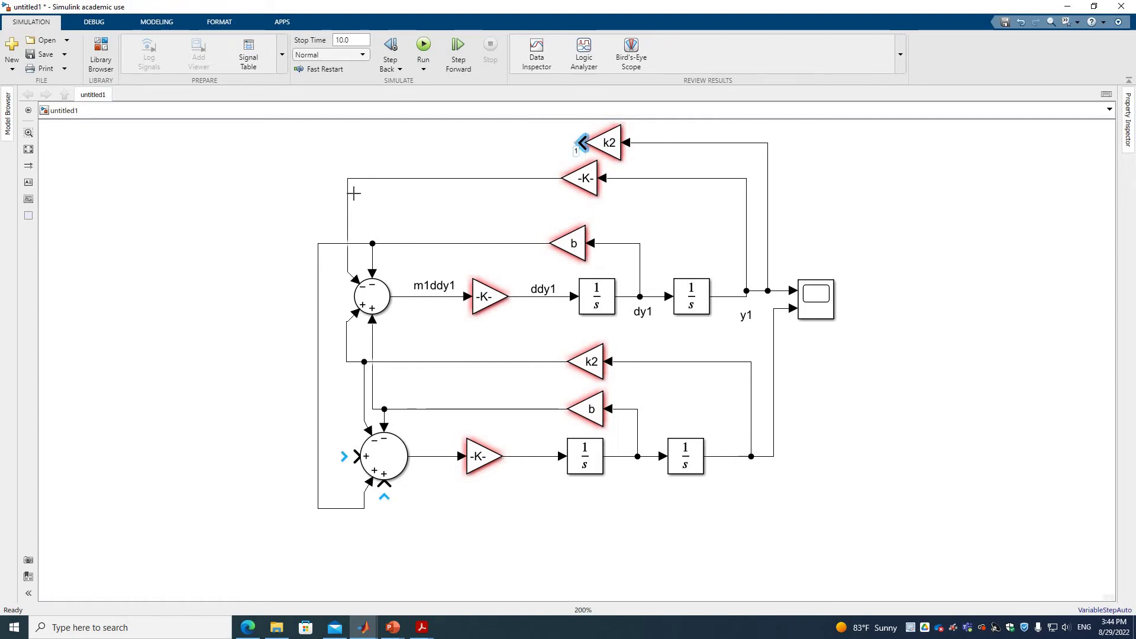
left_click_drag(232, 362, 384, 483)
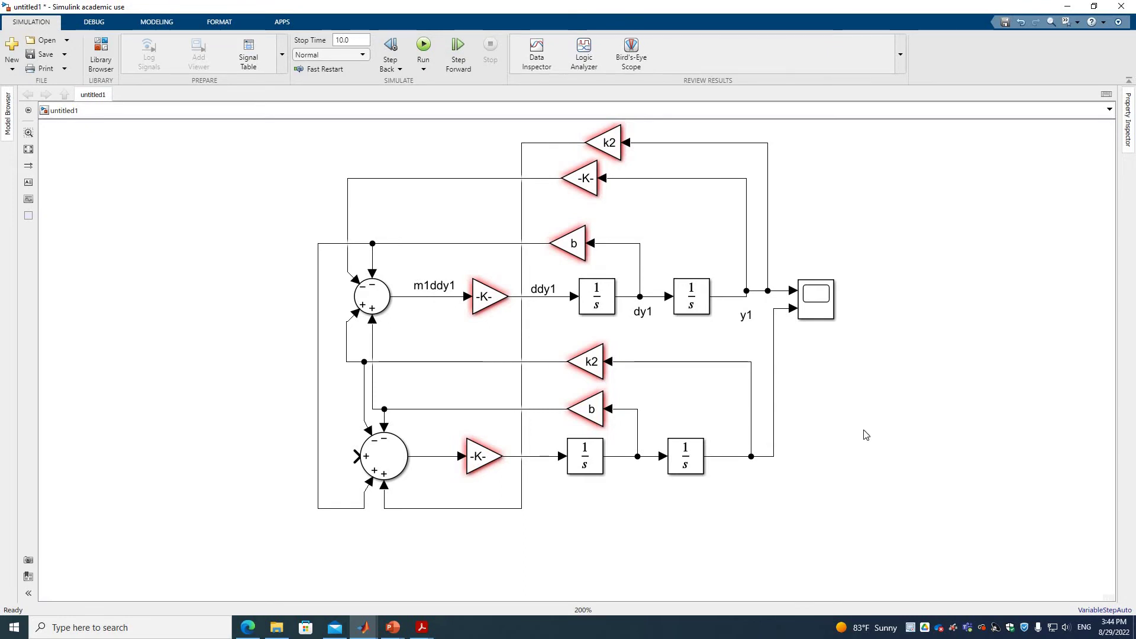
Step: Place a Constant block to the left of the lower Sum
key("ctrl+shift+l")
scroll(882, 341, "down", 1)
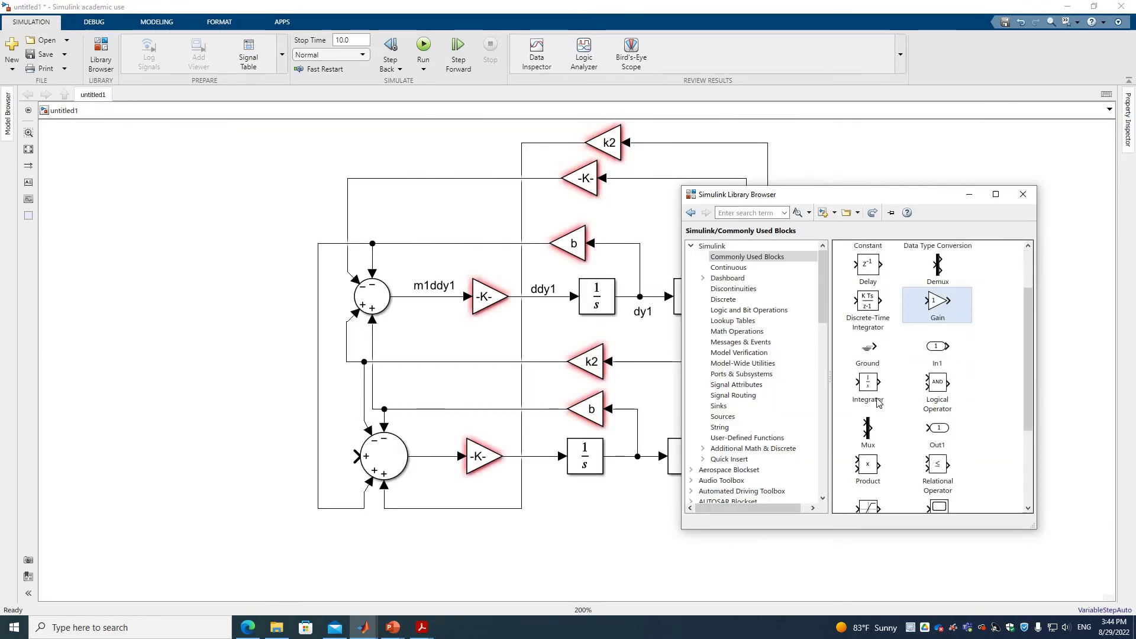
scroll(879, 414, "up", 2)
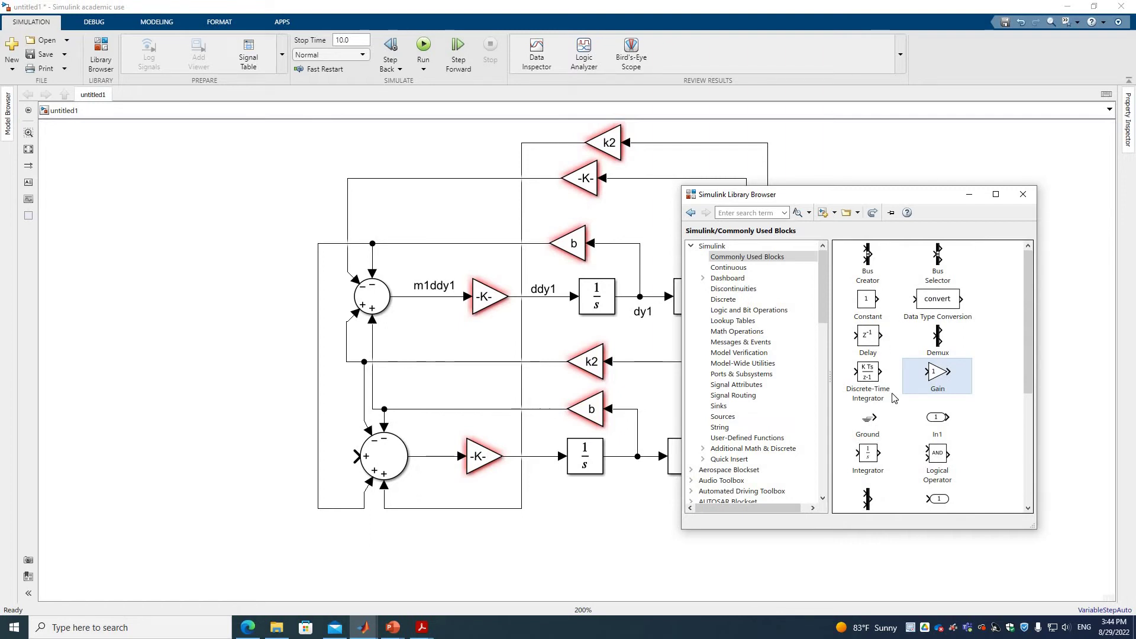
scroll(895, 397, "down", 1)
scroll(899, 384, "up", 1)
scroll(908, 375, "down", 2)
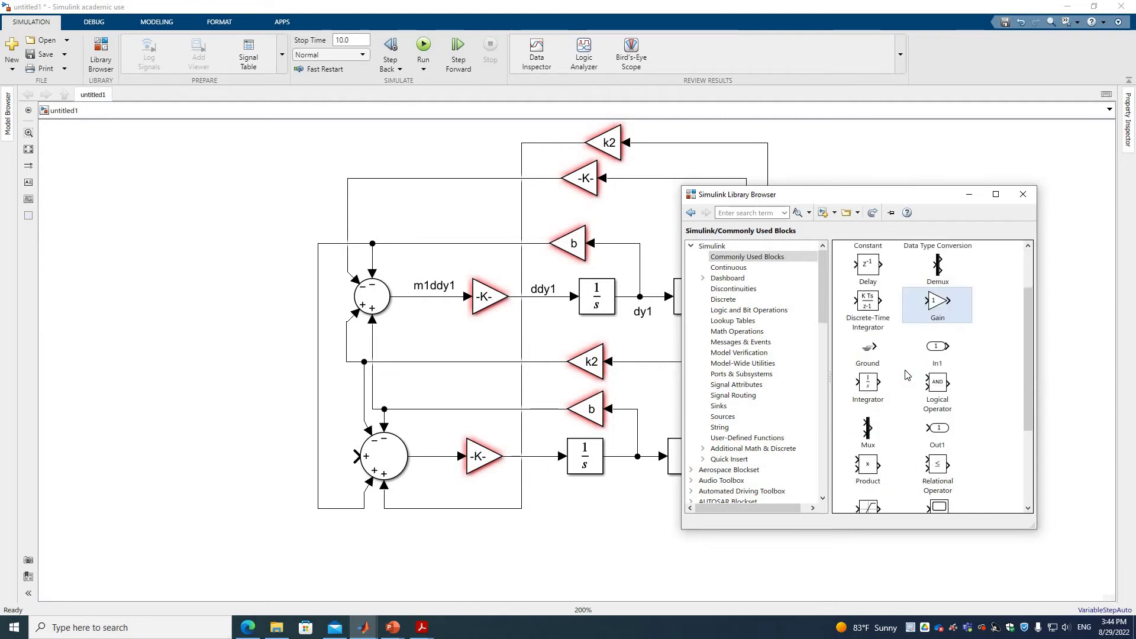
scroll(907, 375, "up", 2)
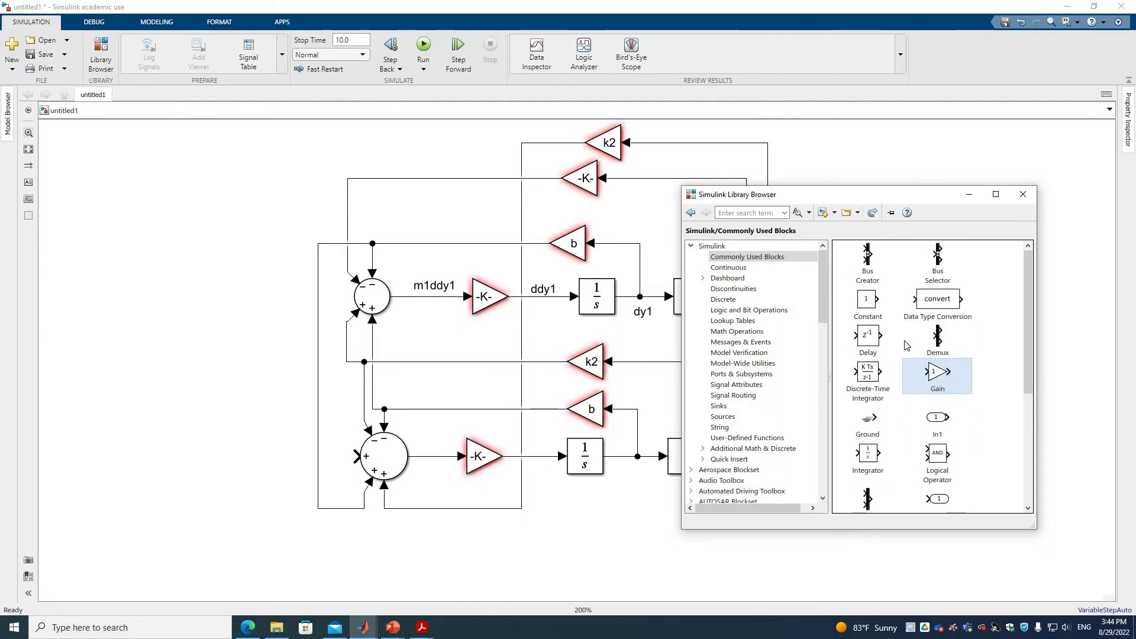
scroll(902, 401, "down", 2)
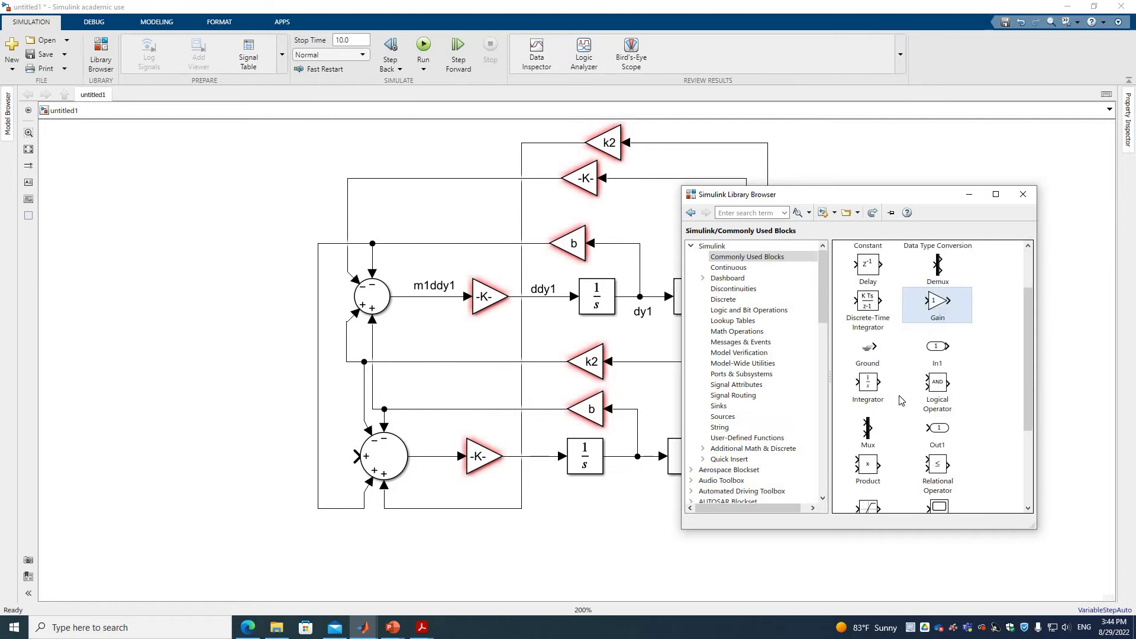
scroll(902, 401, "up", 2)
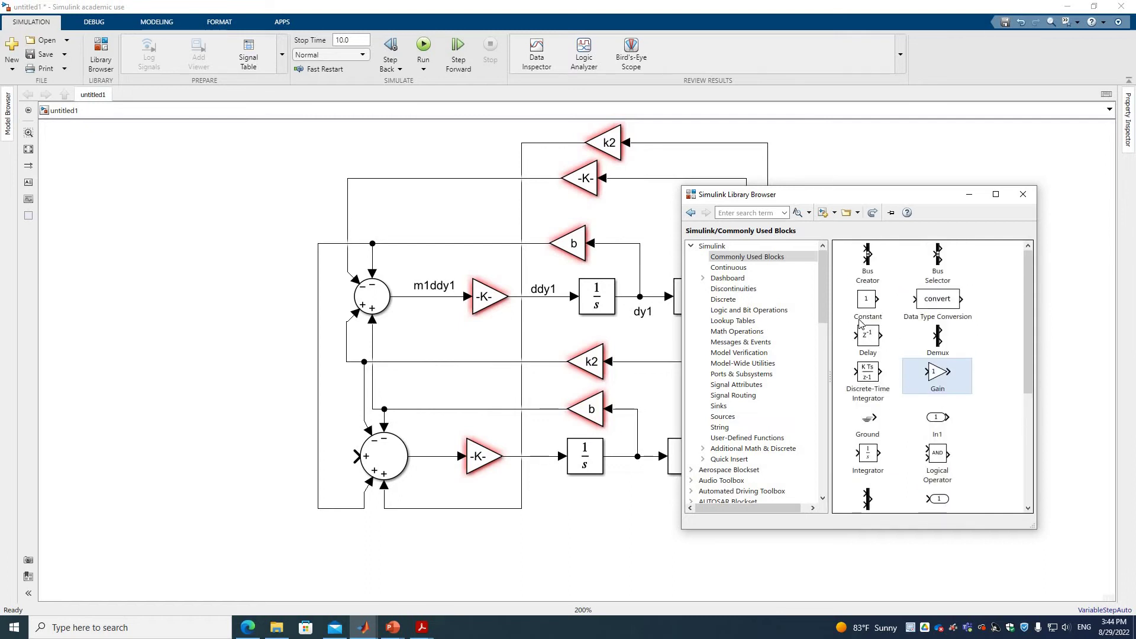
left_click_drag(866, 303, 176, 473)
Step: Set the Constant value to 5 and connect it to the lower Sum's left input
double_click(176, 473)
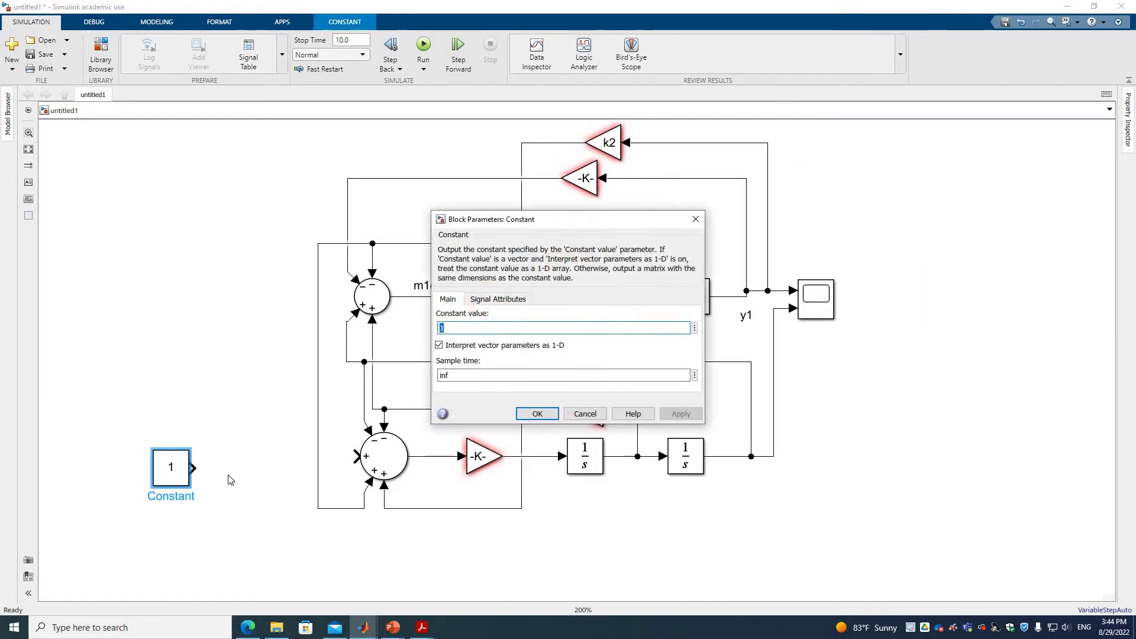
type("5")
key("Return")
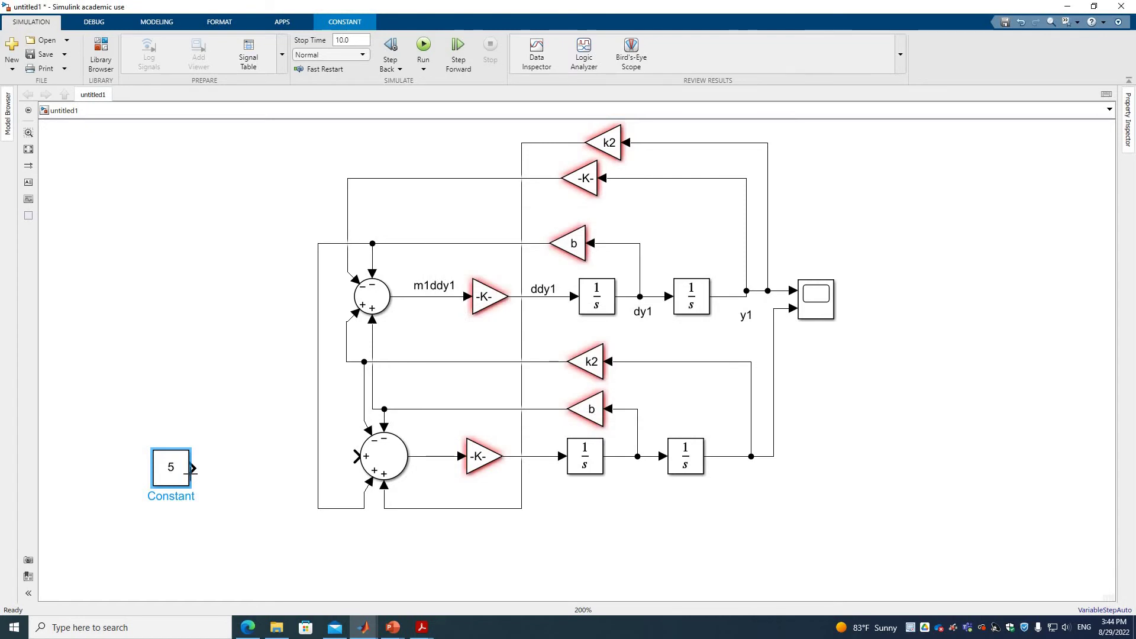
left_click(356, 457)
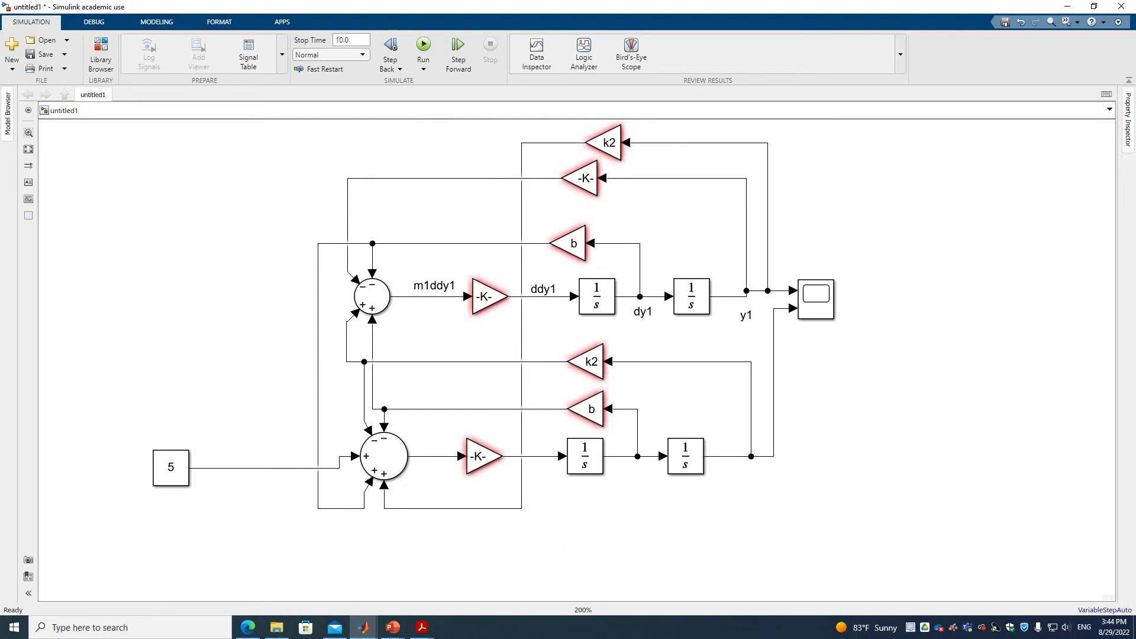
Step: Arrange the MATLAB window and the system-parameter slide side by side
mouse_move(363, 628)
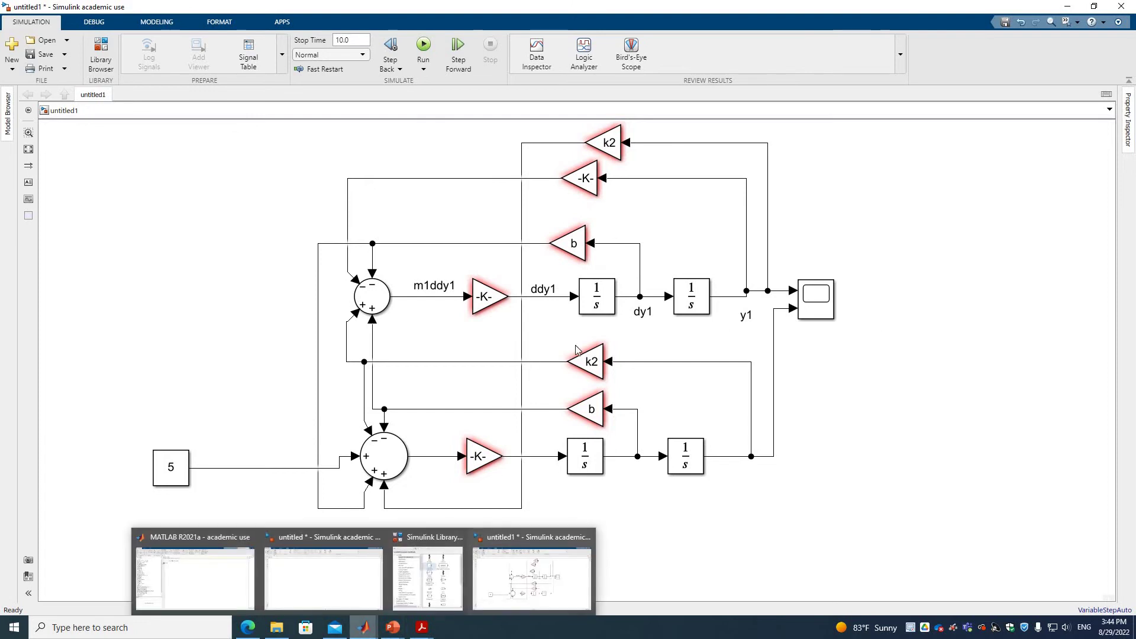
left_click(214, 584)
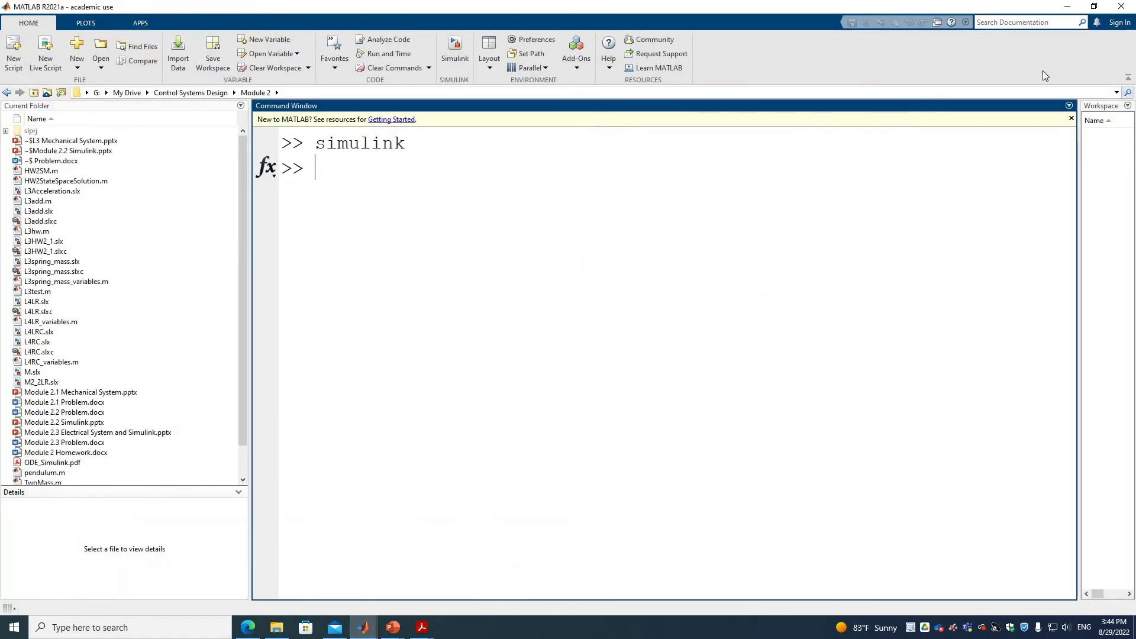
left_click(1093, 7)
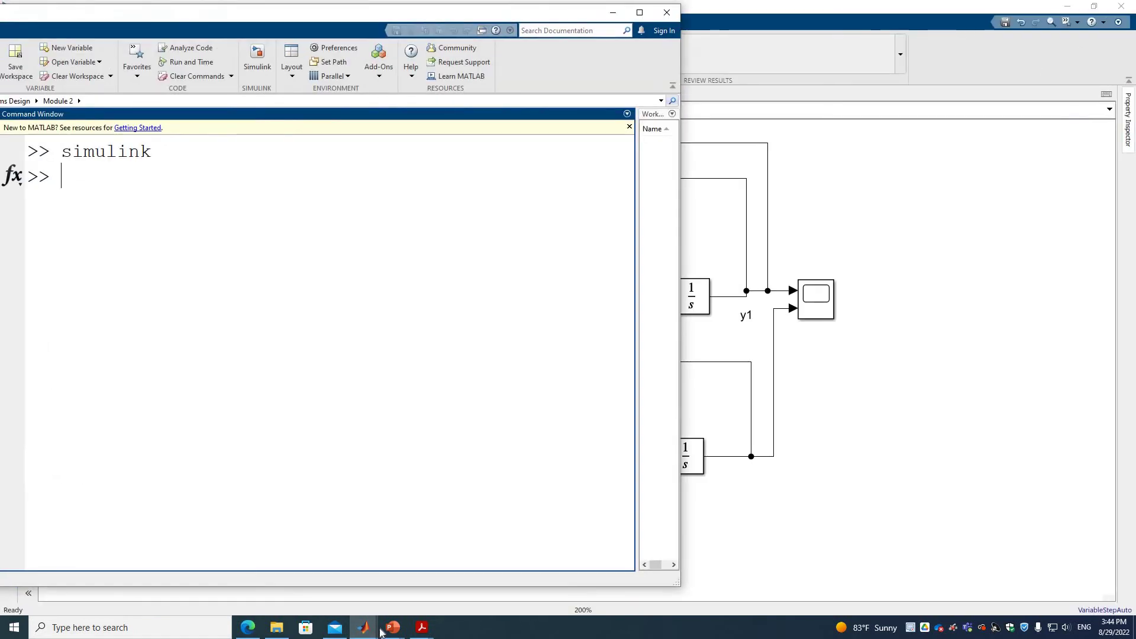
mouse_move(393, 627)
left_click(436, 580)
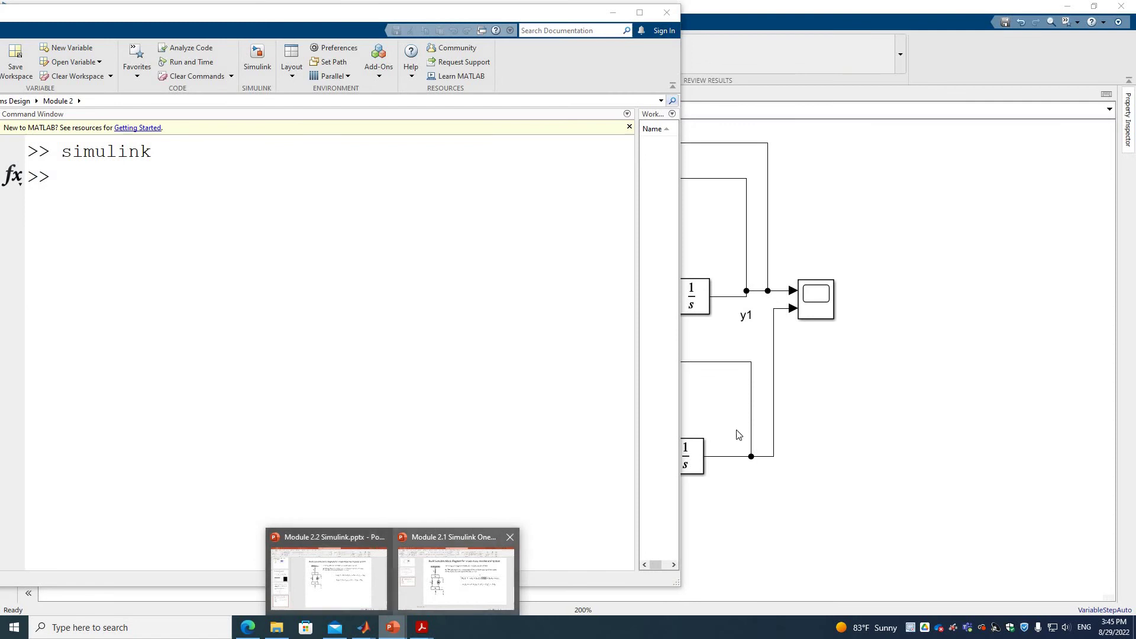
left_click(1095, 9)
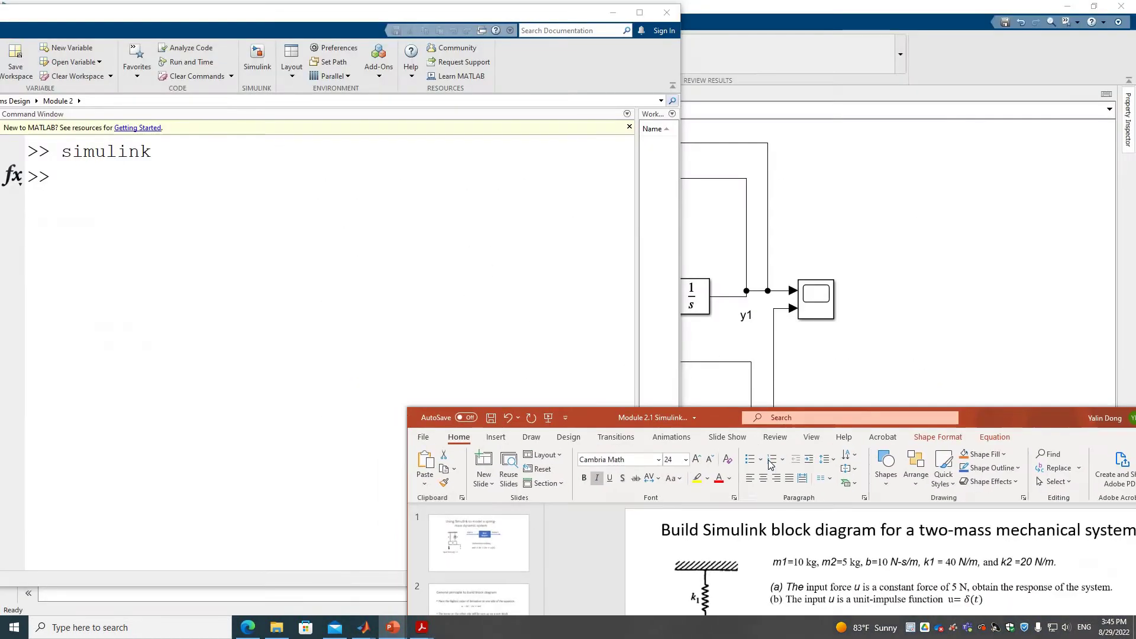
left_click_drag(1000, 417, 987, 65)
Step: Define m1 = 10, m2 = 5, b = 10, k1 = 40, k2 = 20 in the Command Window
left_click(157, 355)
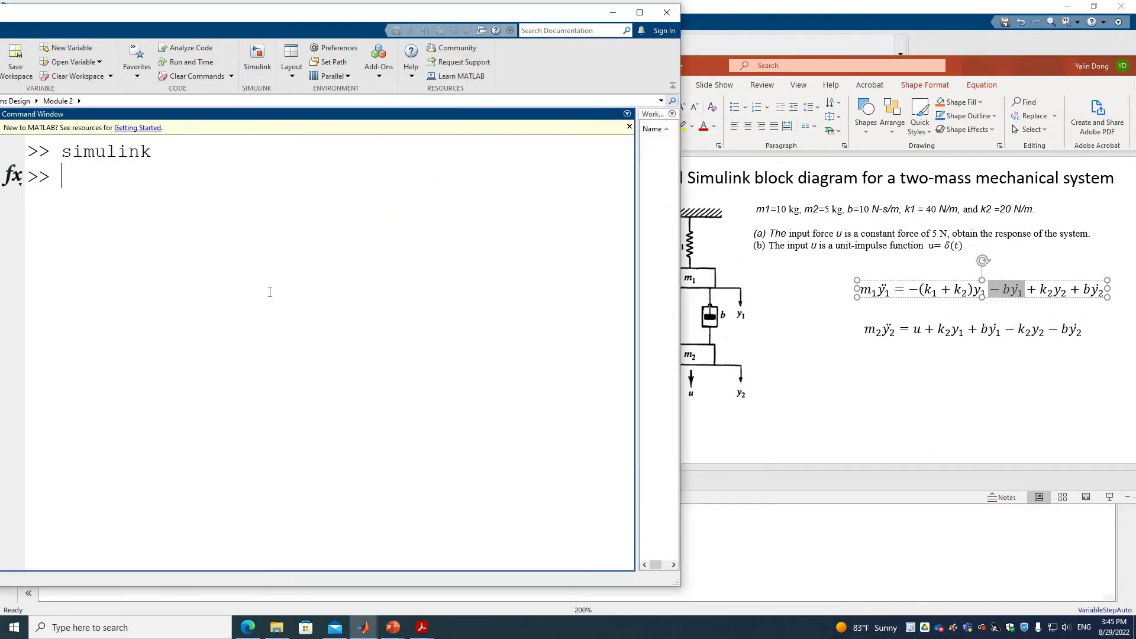
type("m1 = 10,m2=5,b=1")
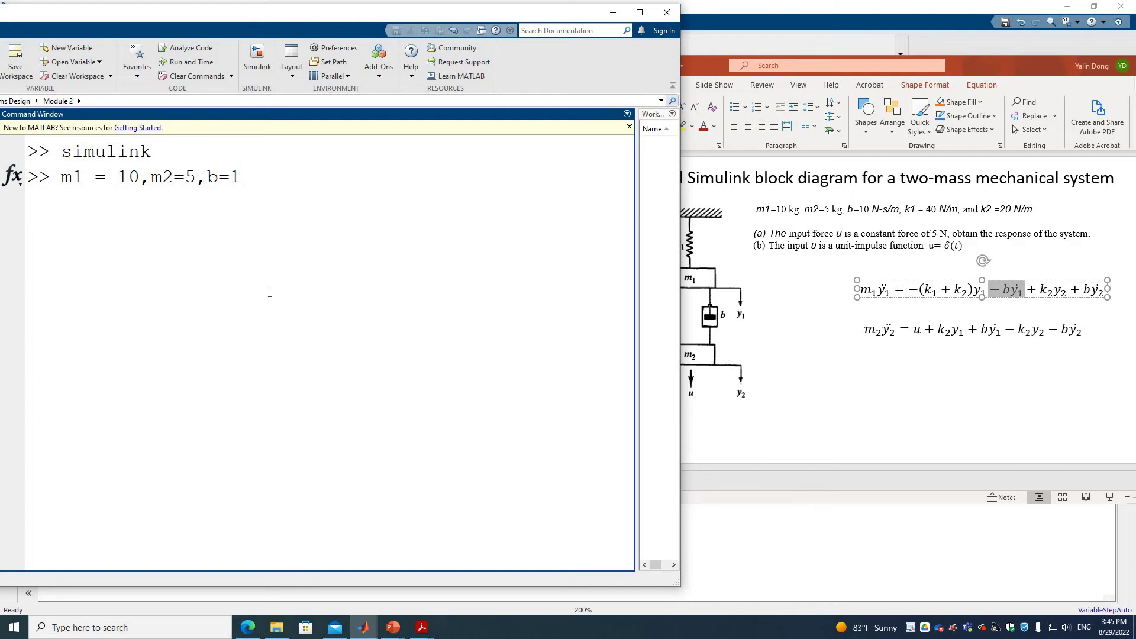
type("0,k1=40,k2=20")
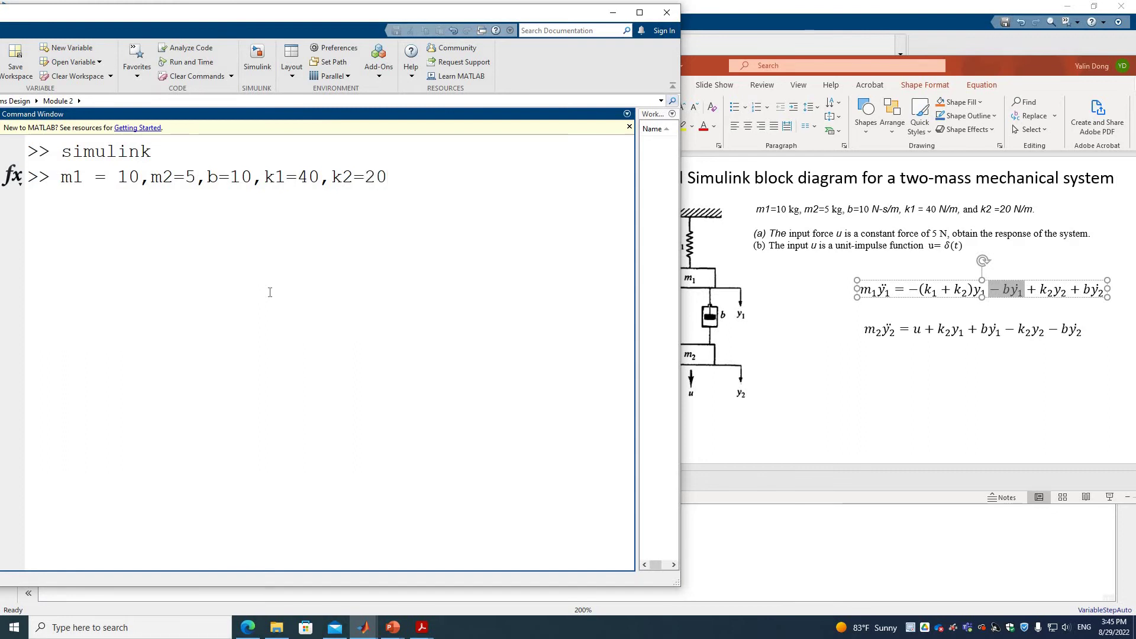
key("Return")
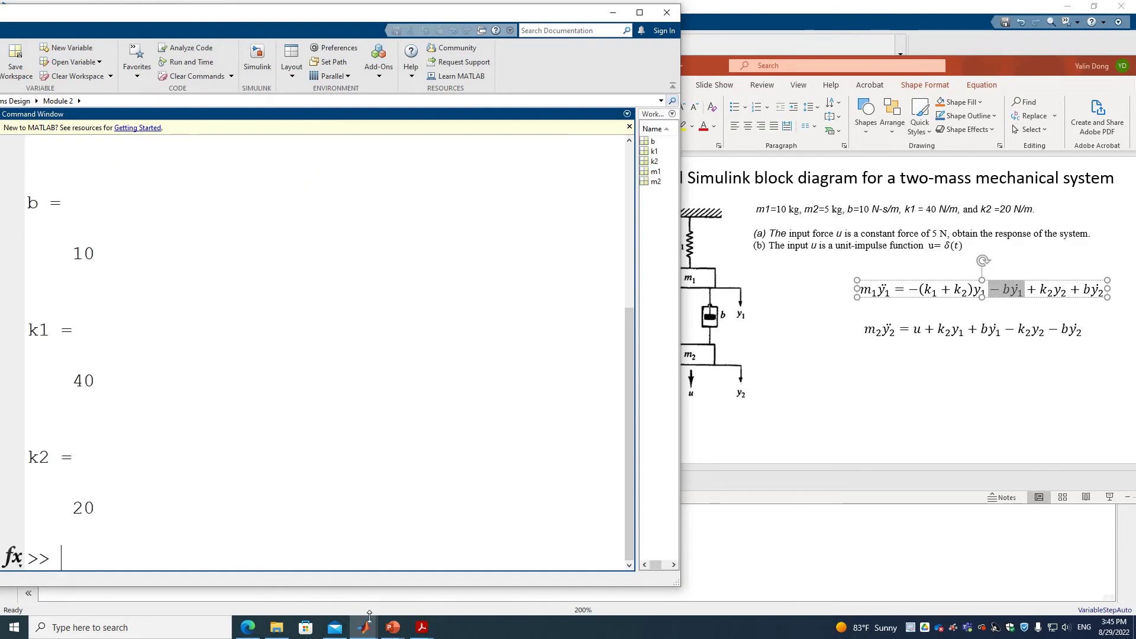
Step: Simulate the model to T=10 and view both damped oscillations in the Scope at the lower right
mouse_move(364, 626)
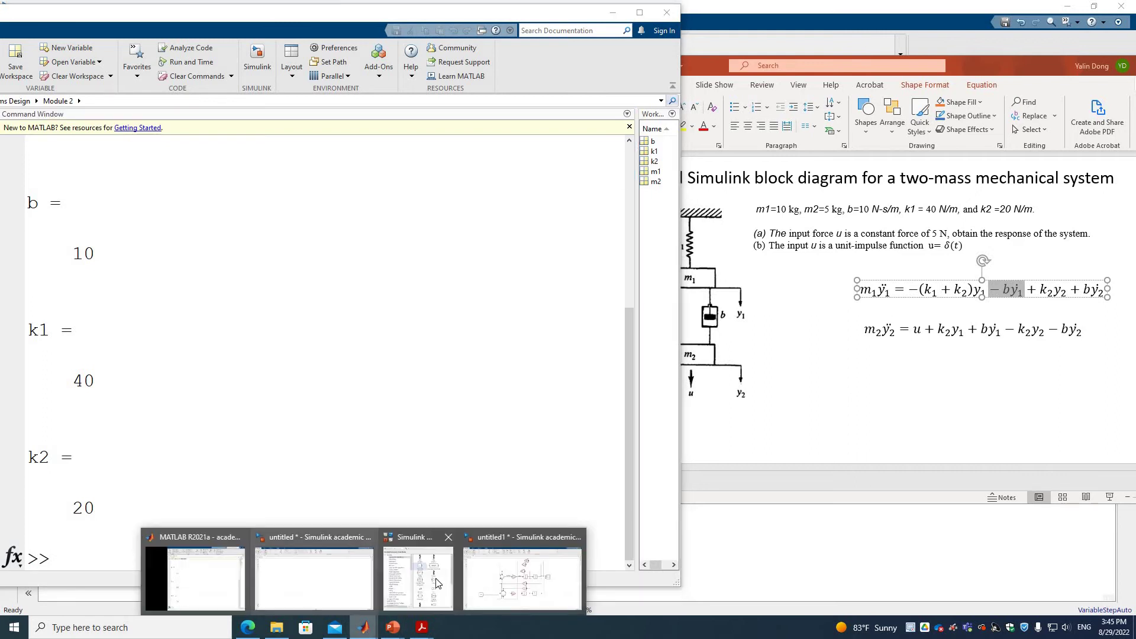
left_click(495, 586)
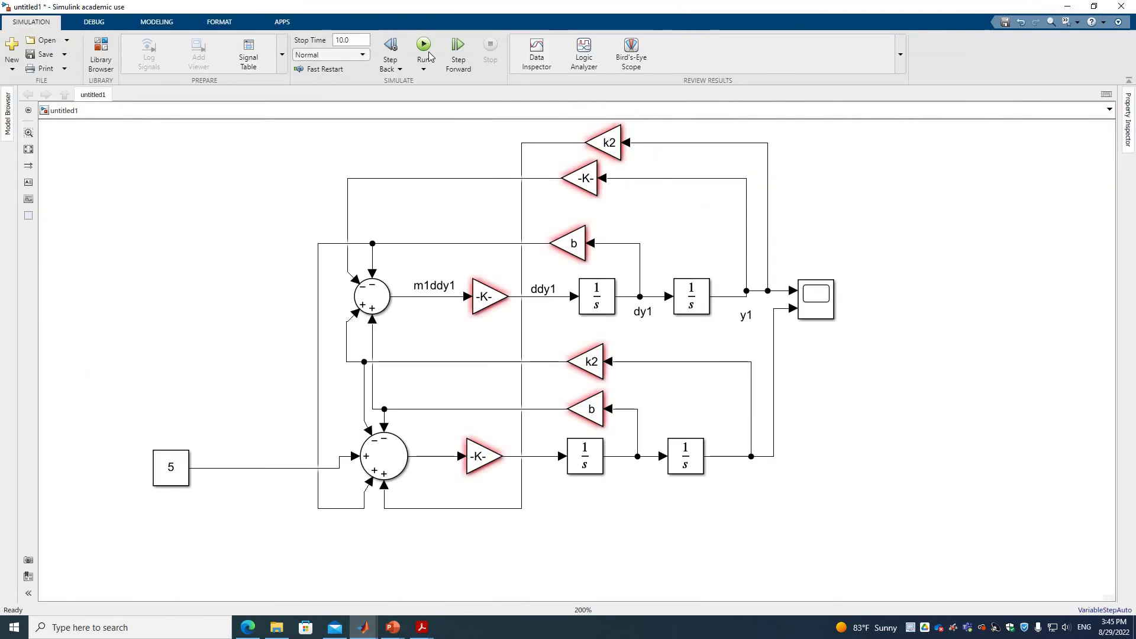
left_click(423, 46)
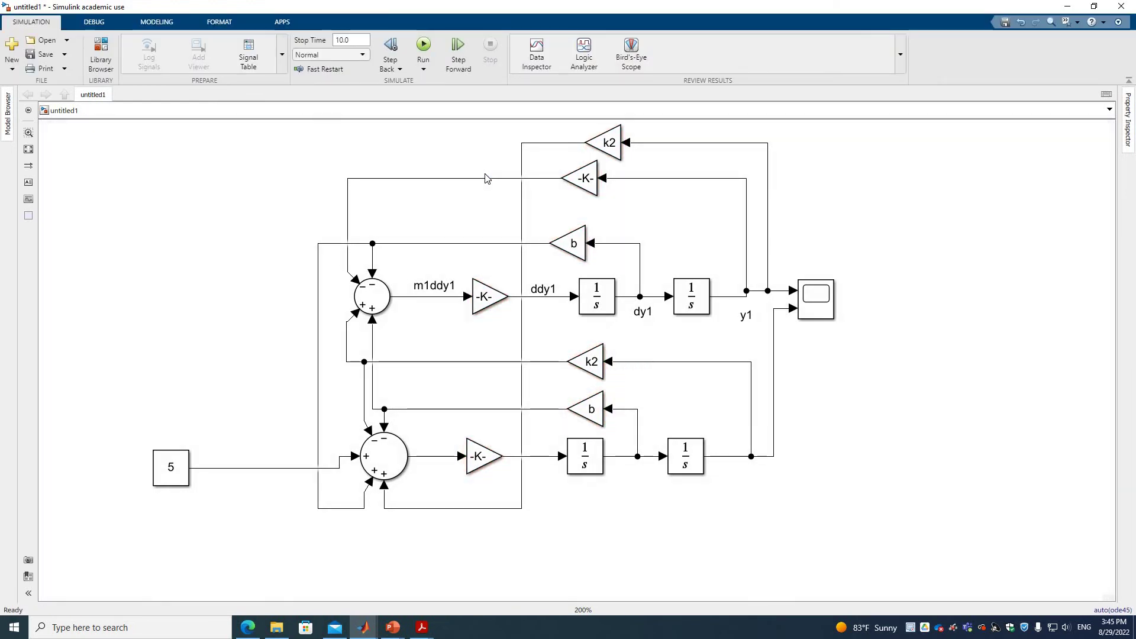
double_click(820, 306)
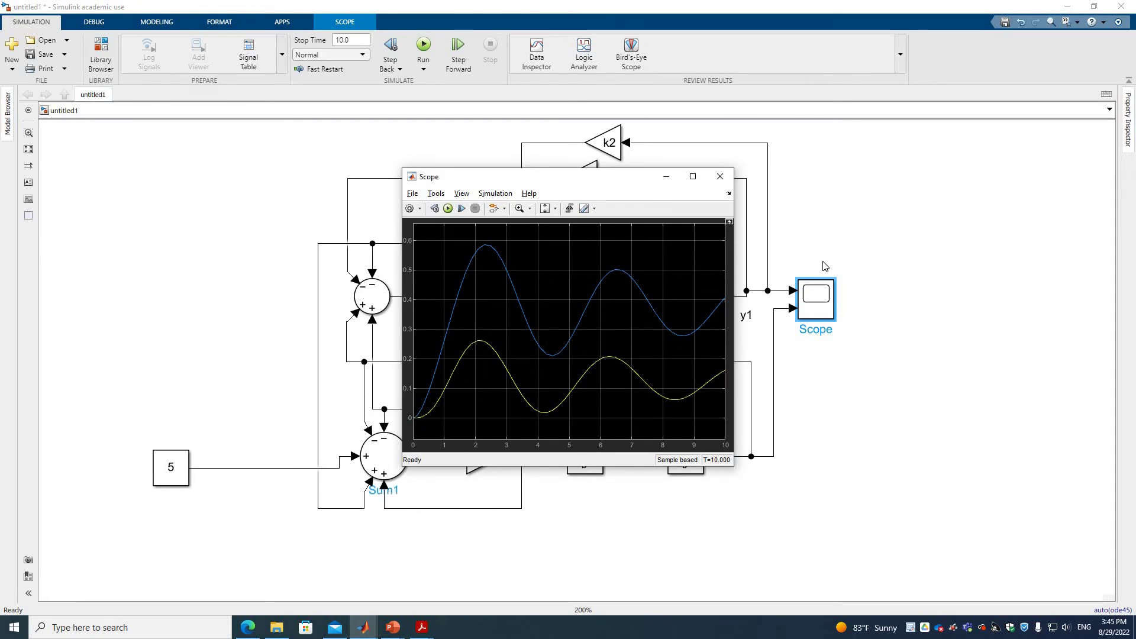
left_click_drag(594, 185, 823, 262)
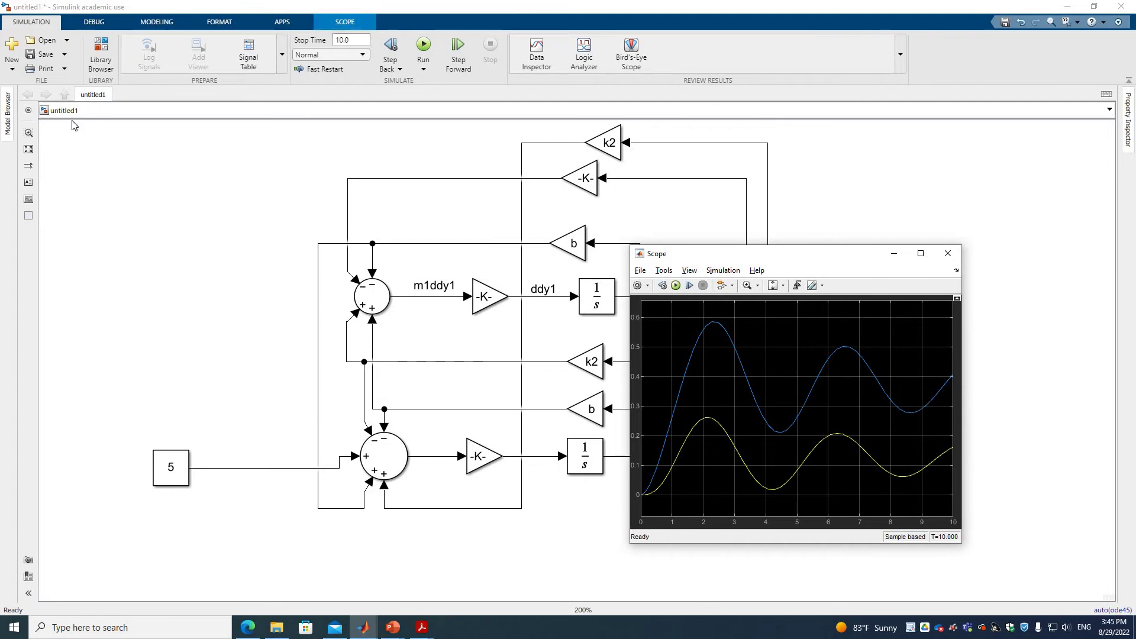
Step: Change the stop time to 60 and run the simulation
left_click(354, 39)
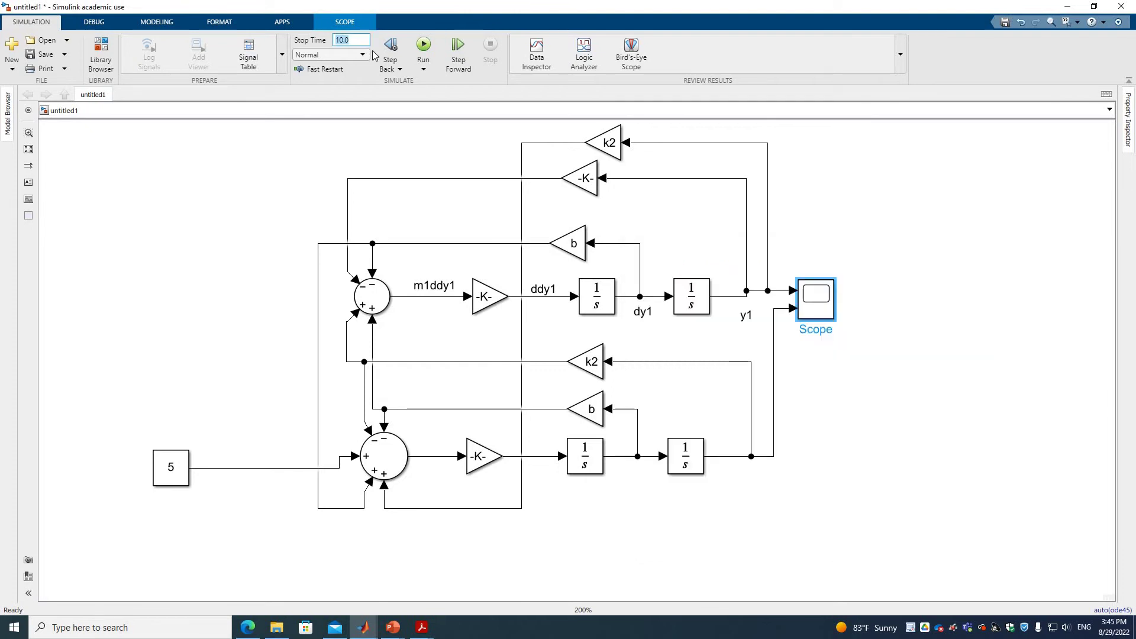
type("100")
key("BackSpace")
type("60")
left_click(423, 47)
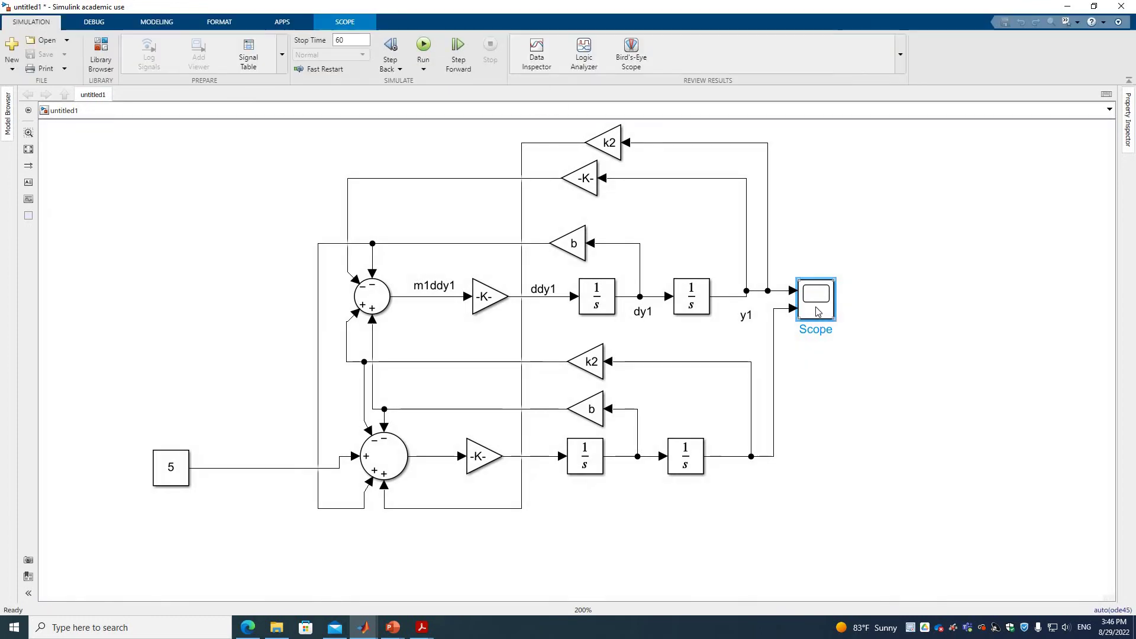
Step: Inspect the 60-second damped responses in the Scope, then close the Scope window
double_click(817, 311)
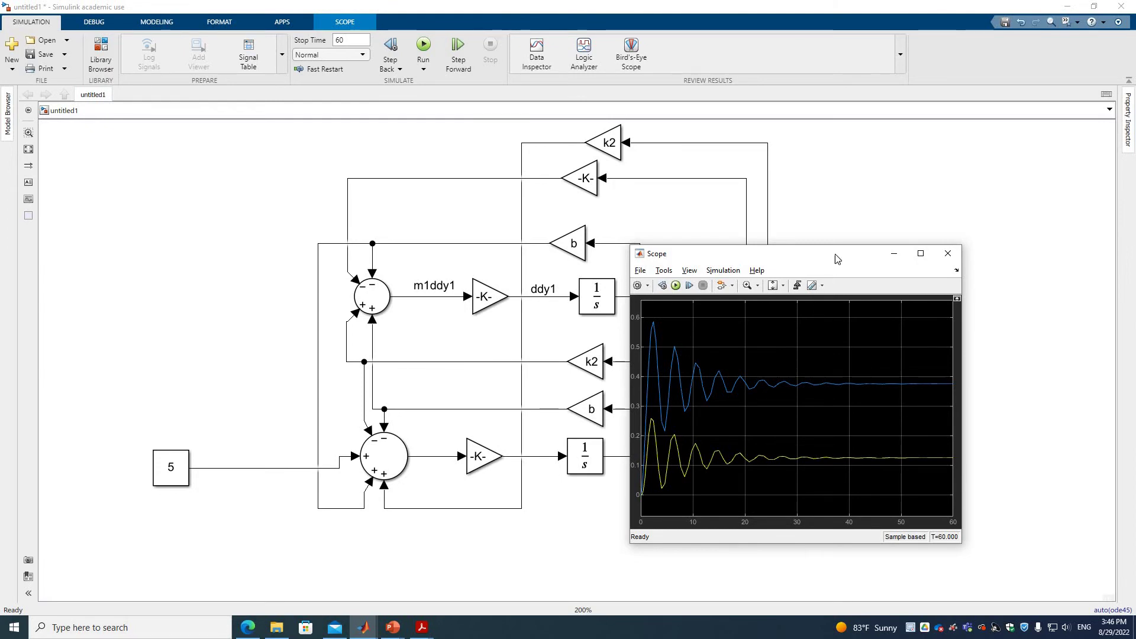
left_click_drag(836, 254, 865, 177)
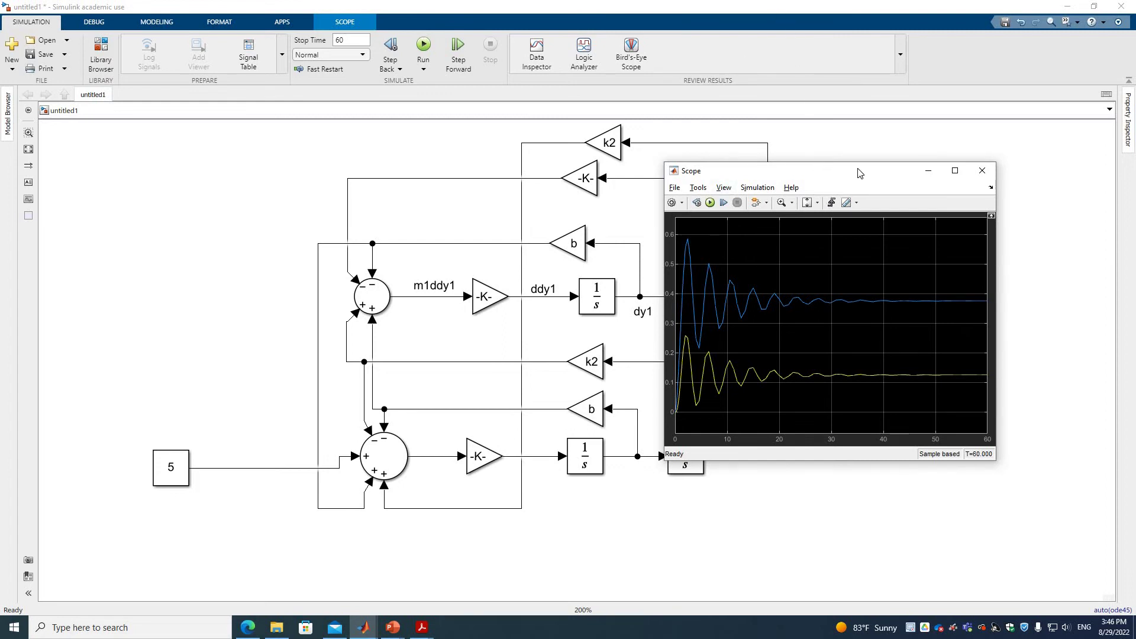
left_click_drag(859, 173, 892, 166)
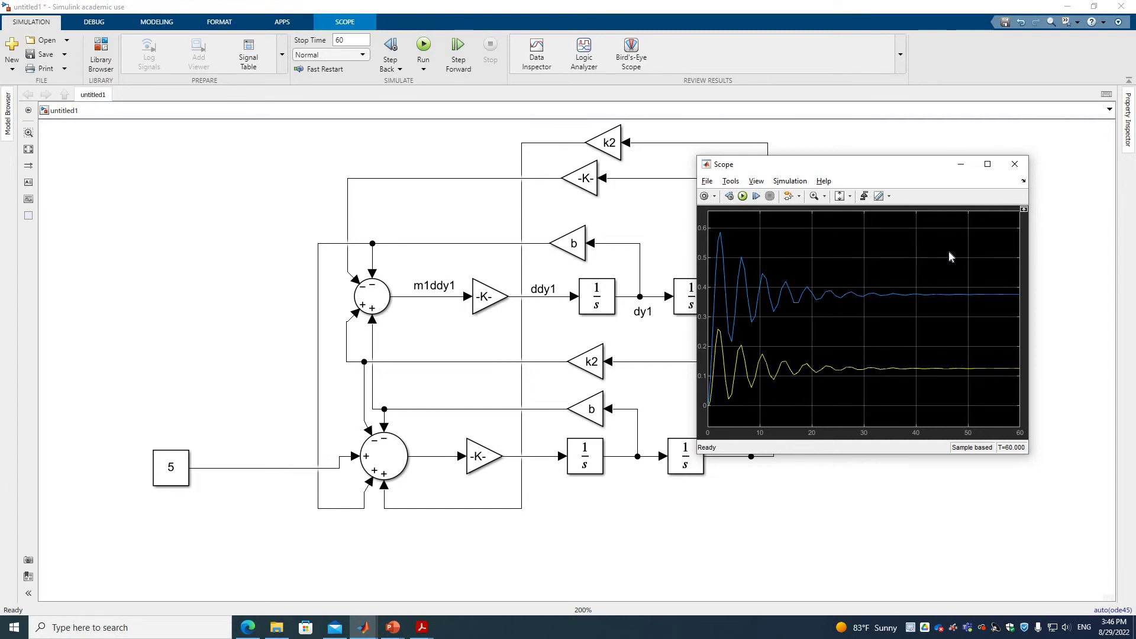
left_click(1012, 171)
left_click(1015, 165)
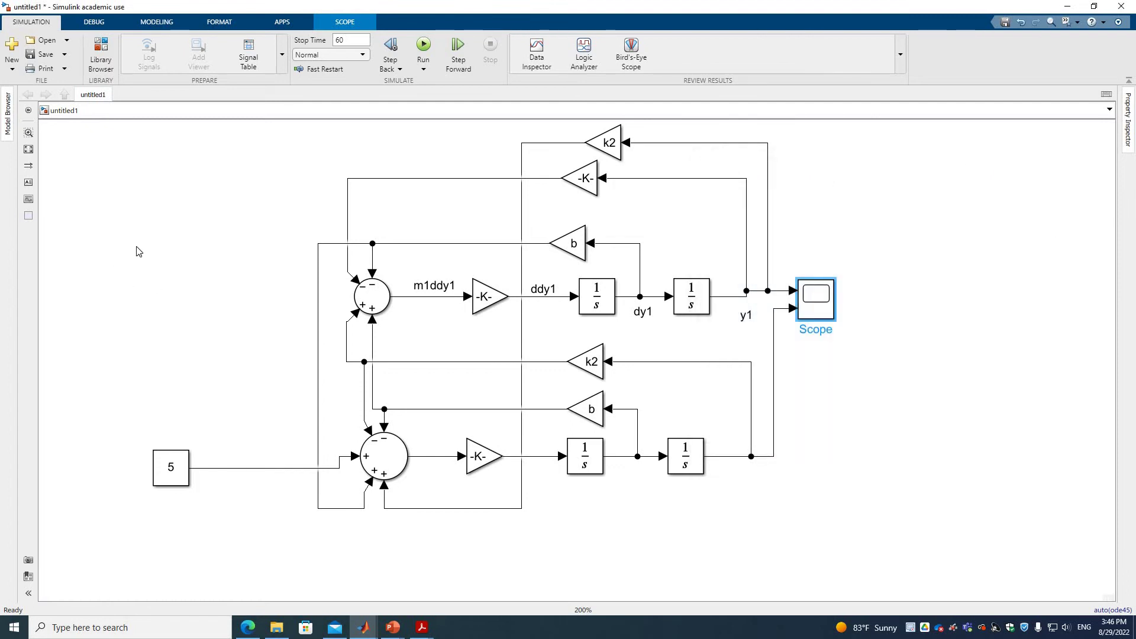
Step: Bring the Library Browser forward and open the Simulink Sources library
right_click(135, 252)
left_click(241, 521)
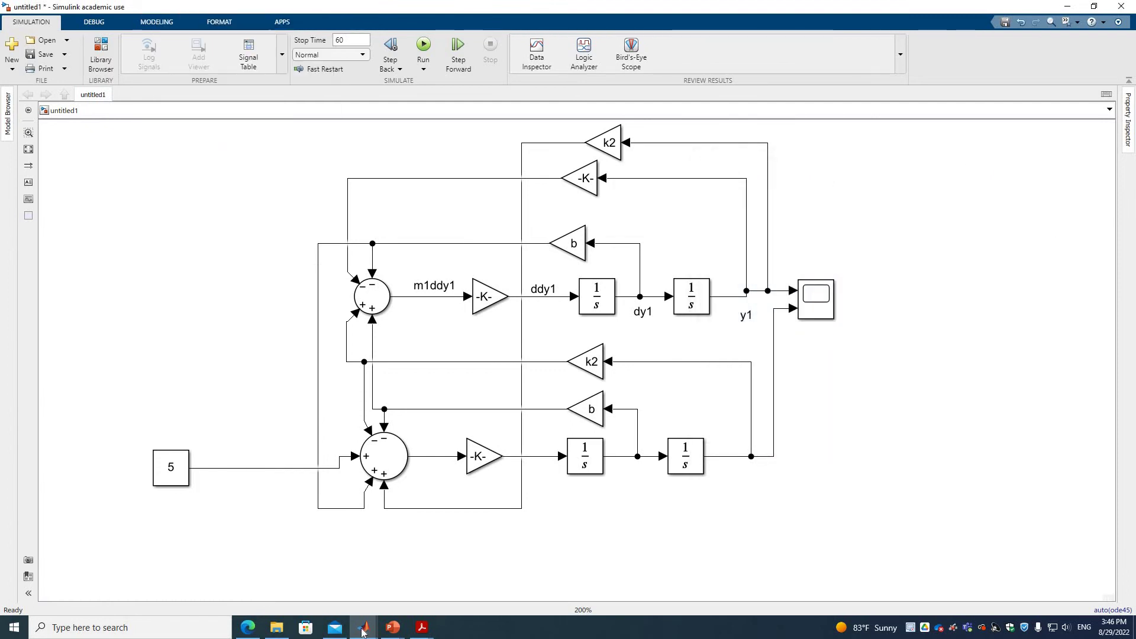
mouse_move(365, 626)
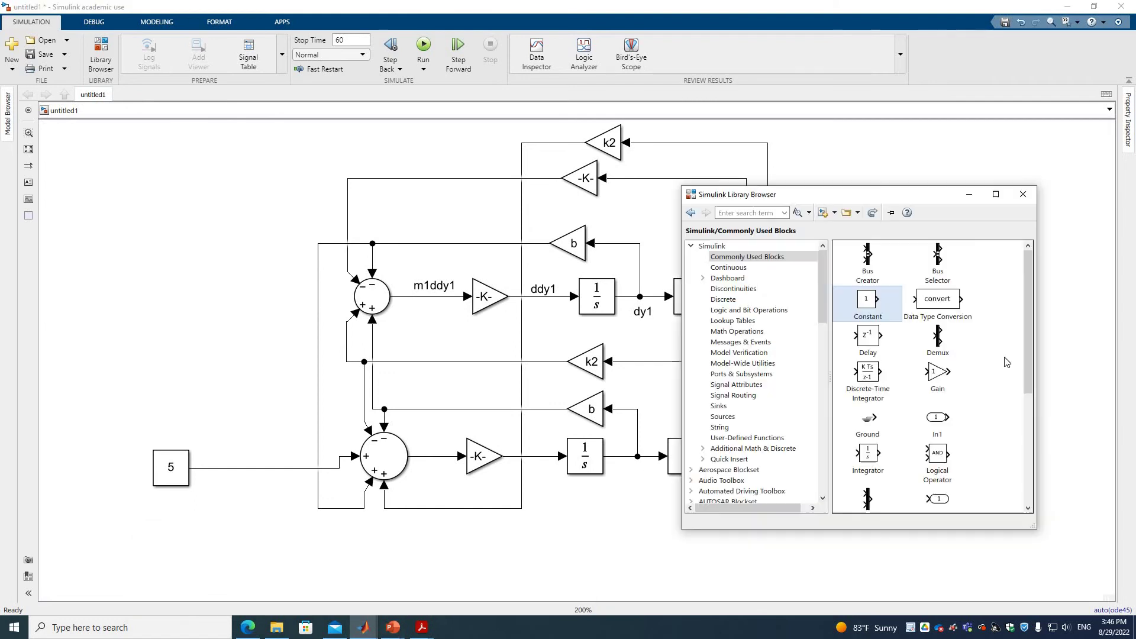
left_click(435, 583)
scroll(966, 417, "down", 5)
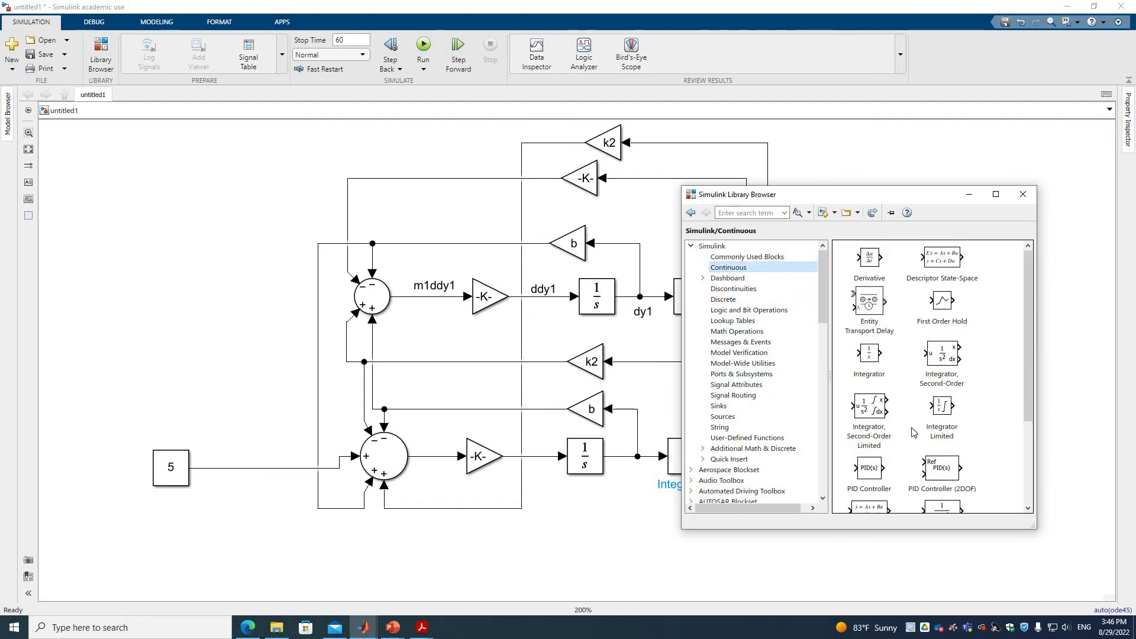
scroll(913, 433, "up", 3)
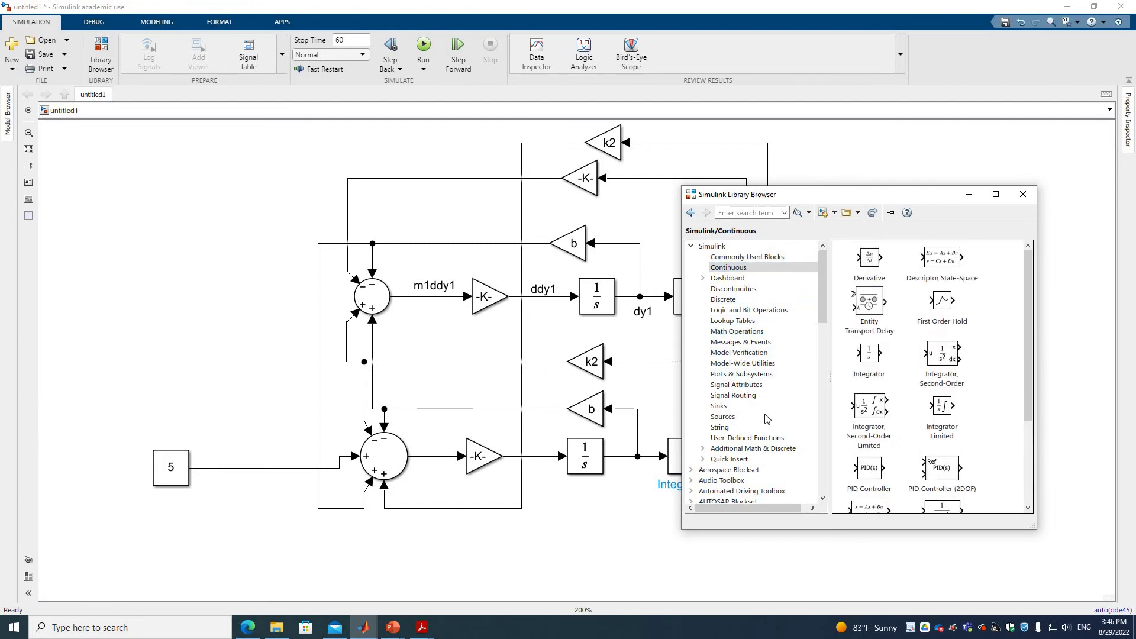
left_click(731, 417)
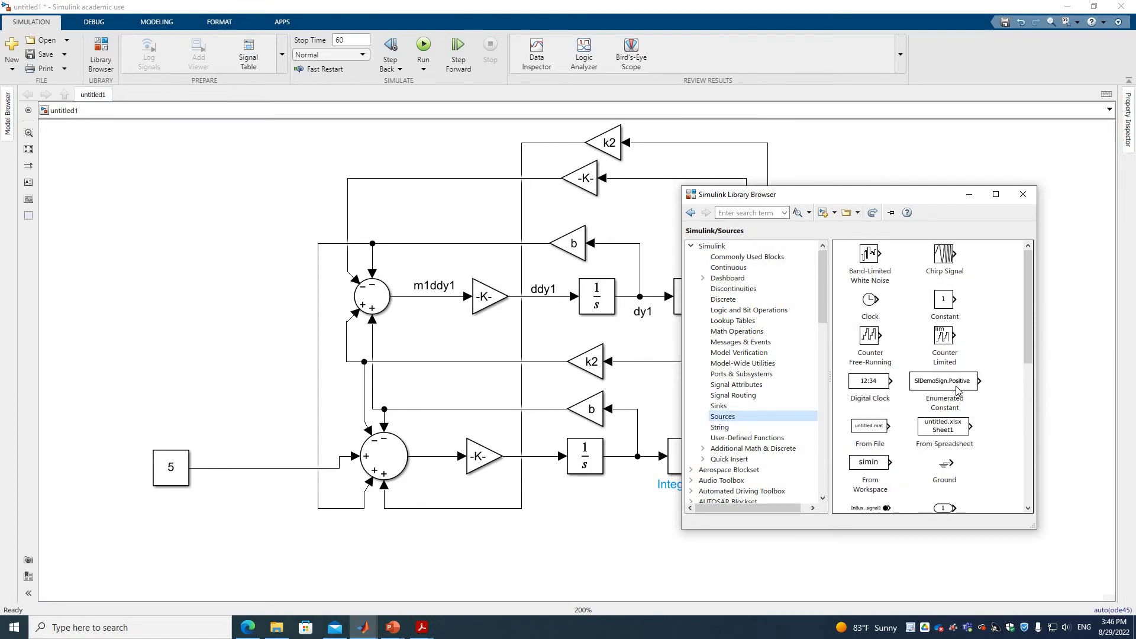
scroll(923, 470, "down", 4)
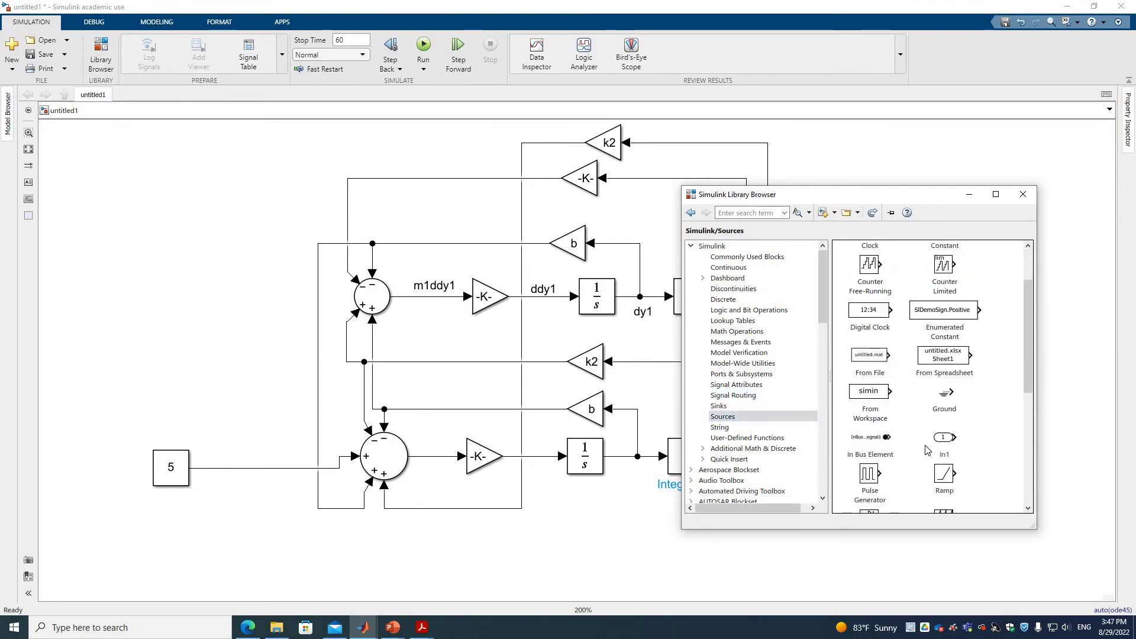
scroll(929, 462, "down", 2)
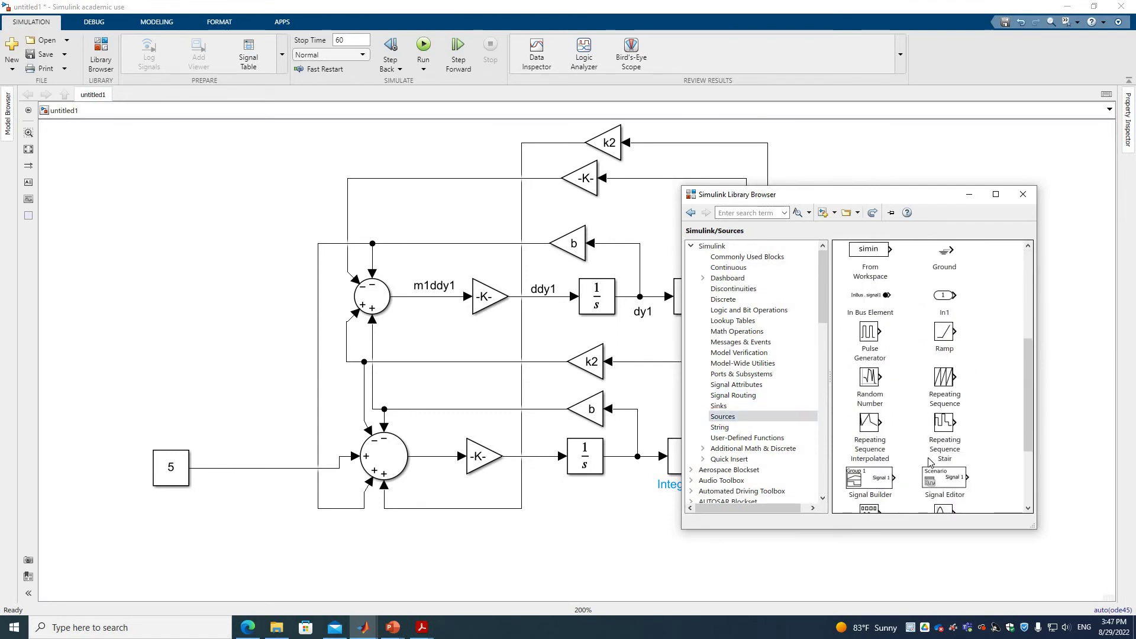
scroll(929, 462, "down", 2)
Step: Place two Step blocks on the left of the model, stacked vertically
left_click_drag(871, 490, 112, 261)
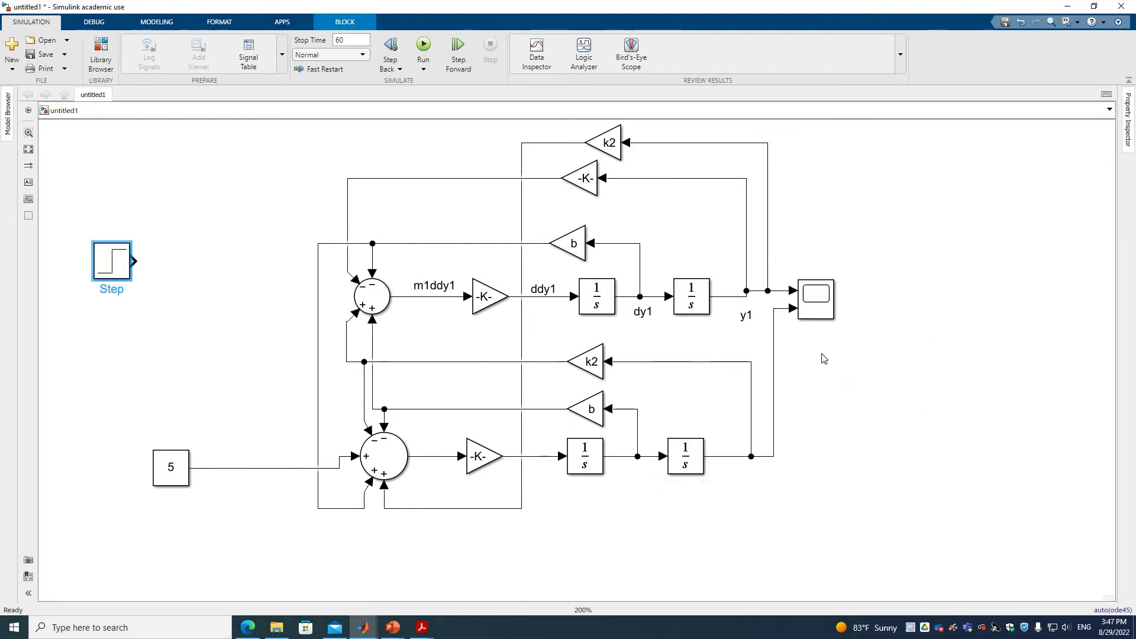
key("ctrl+shift+l")
left_click_drag(870, 491, 90, 325)
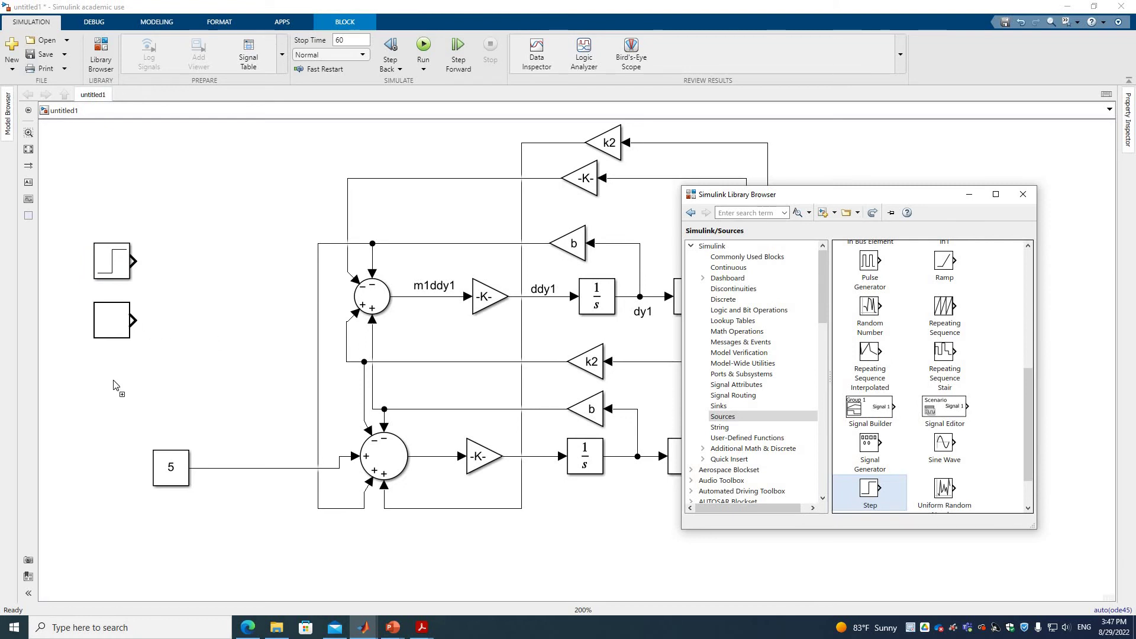
left_click_drag(115, 385, 115, 383)
left_click_drag(117, 276, 117, 311)
key("ctrl+shift+l")
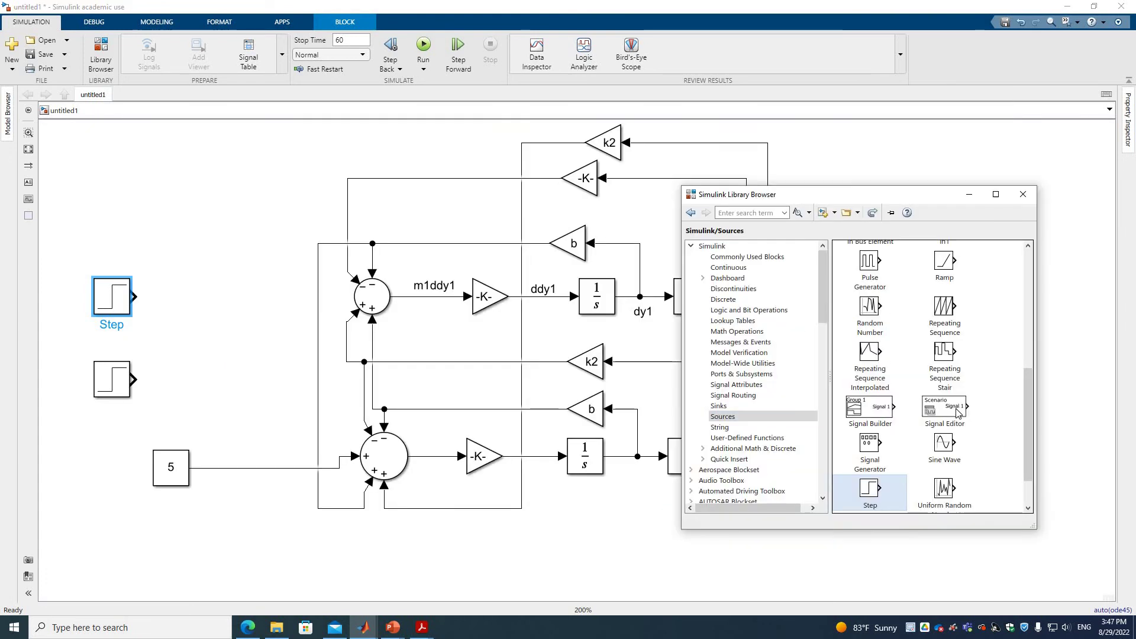
scroll(894, 353, "up", 6)
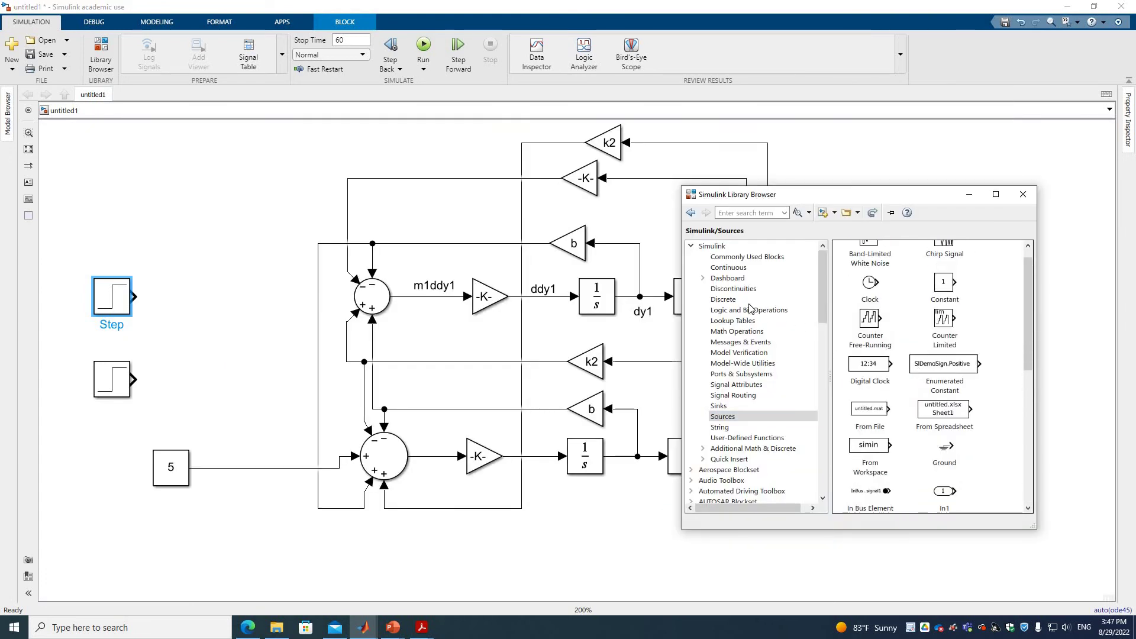
Step: Add a Sum block and set the first Step to step time 0, final value 1000
left_click(747, 257)
scroll(973, 456, "down", 6)
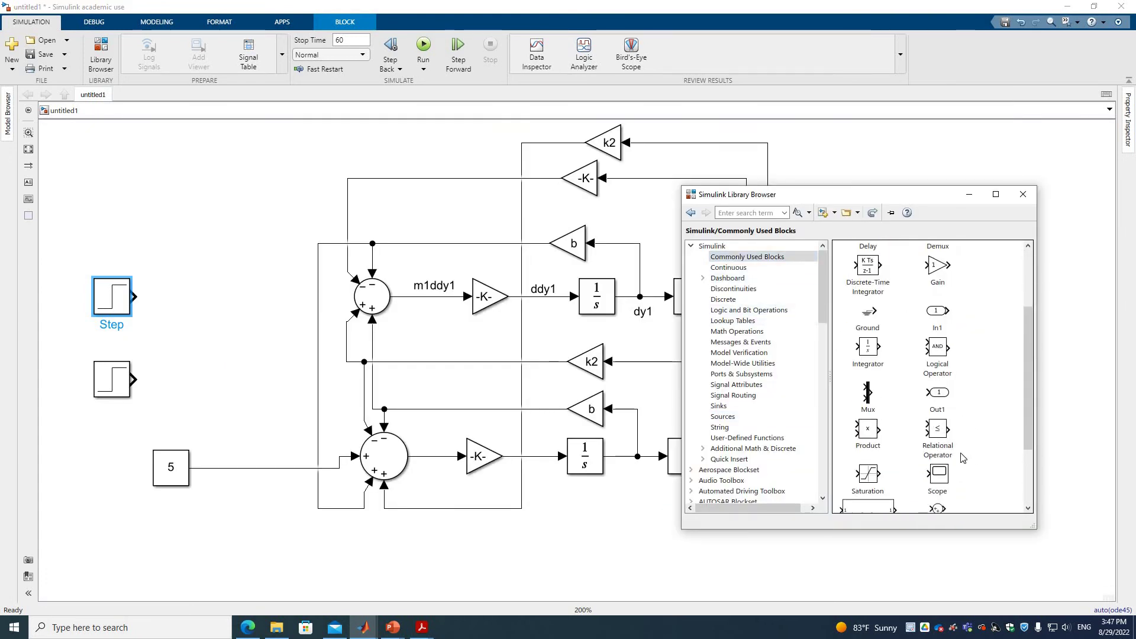
left_click_drag(937, 409, 184, 333)
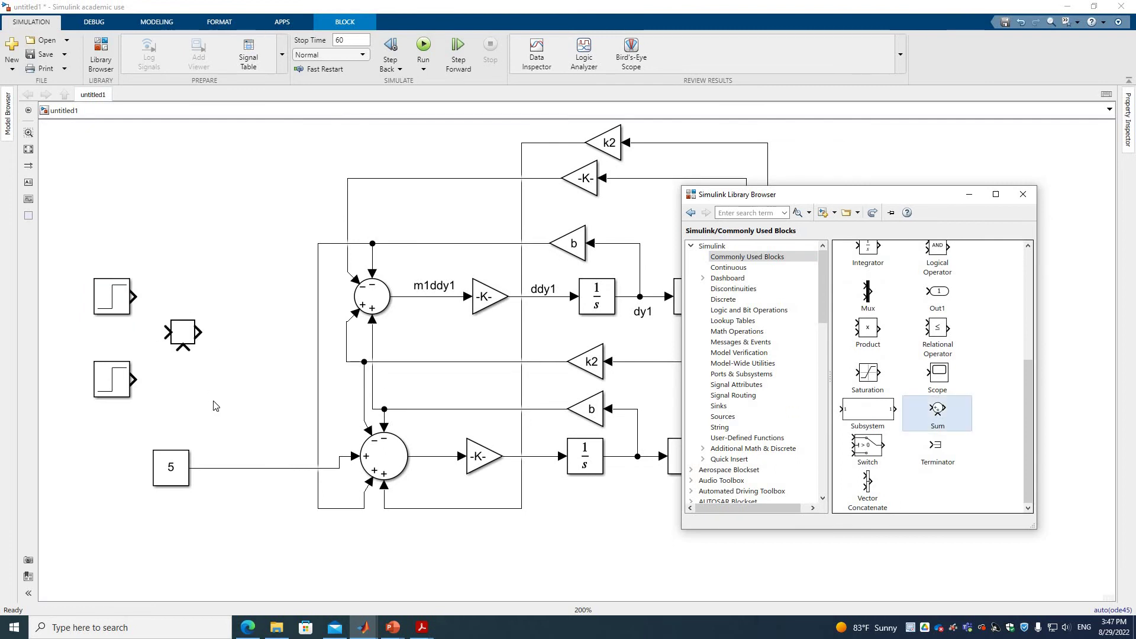
double_click(114, 308)
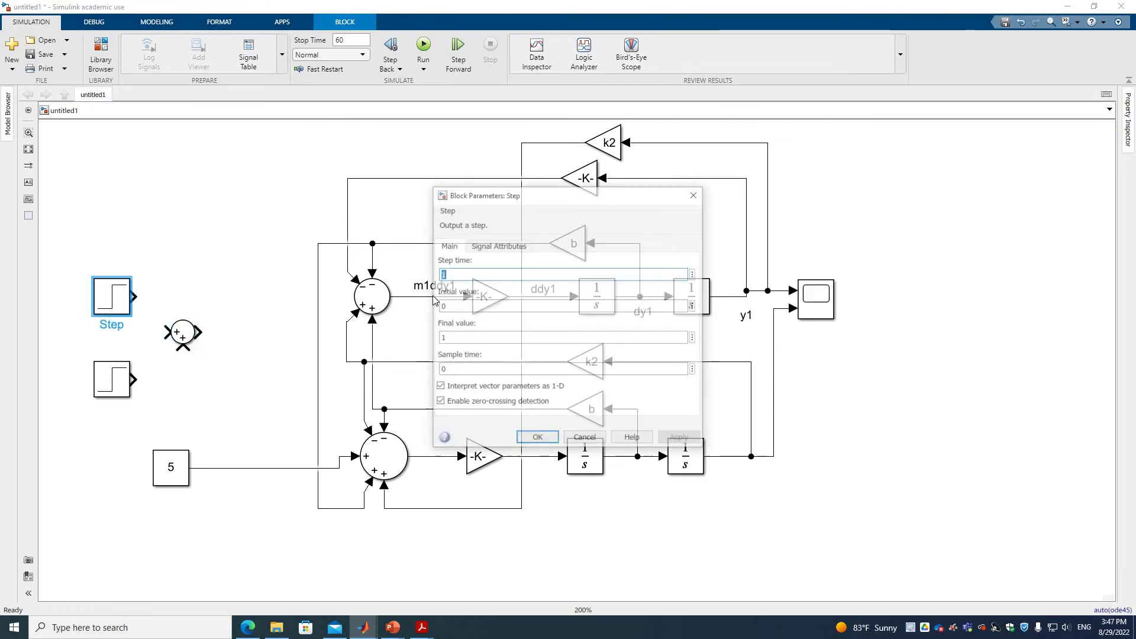
left_click_drag(546, 202, 586, 198)
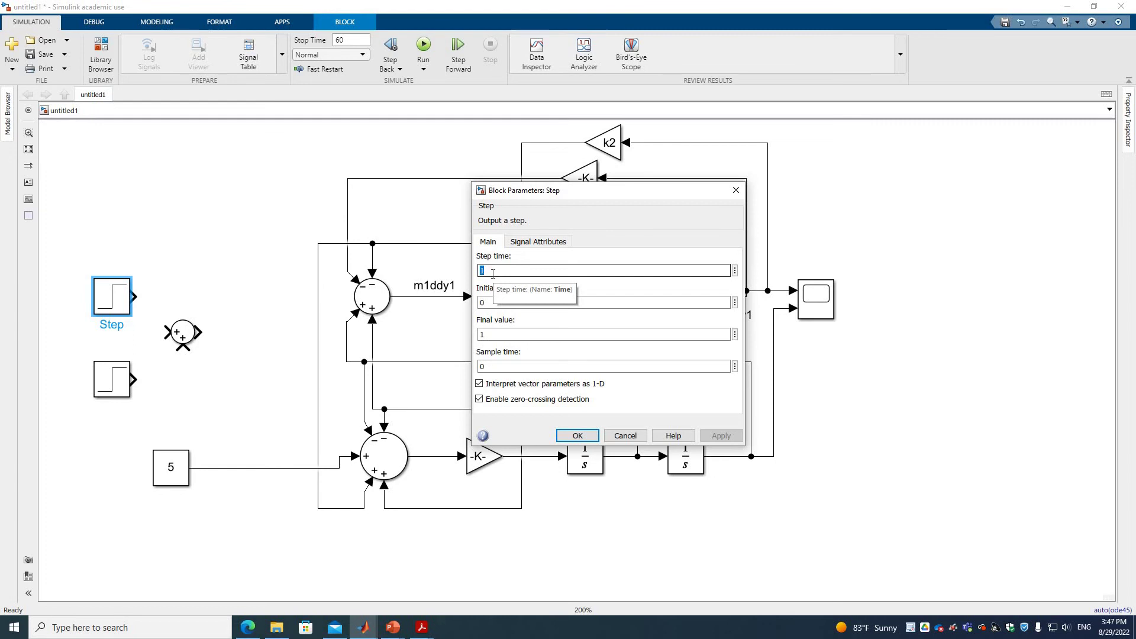
type("0")
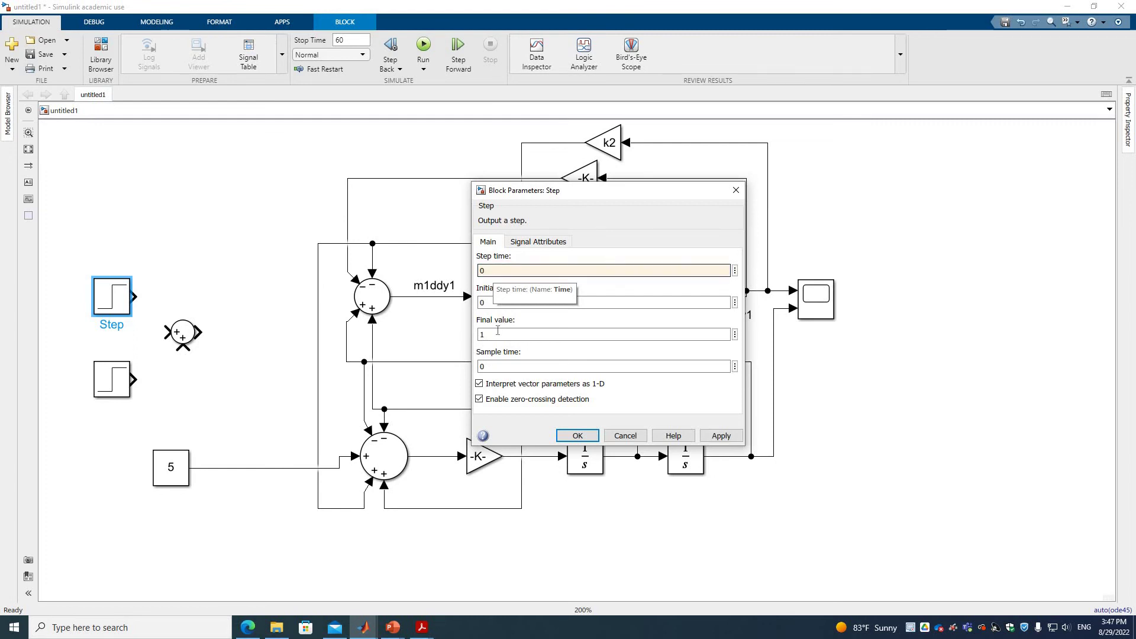
double_click(498, 331)
type("1000")
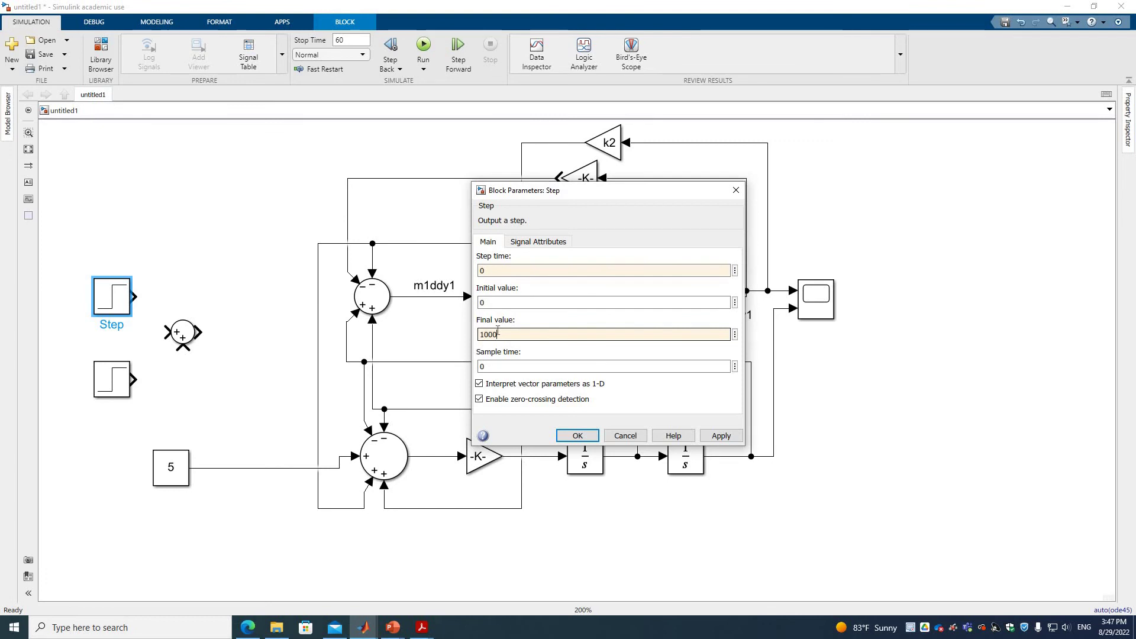
left_click(573, 437)
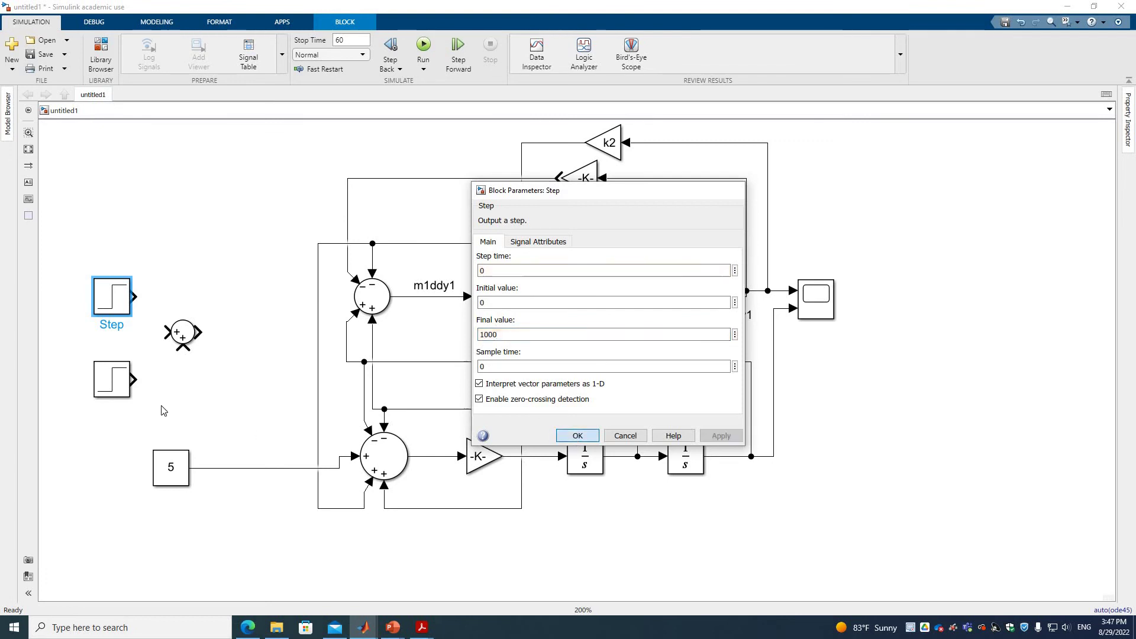
Step: Set Step1 to step time 0.001 and final value -1000
double_click(120, 386)
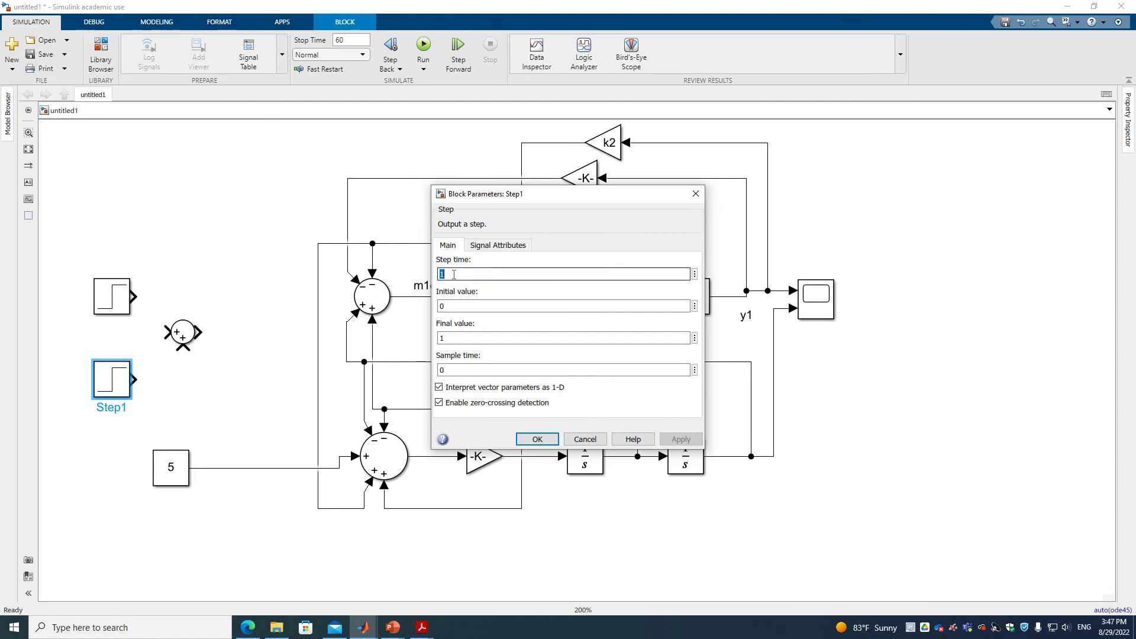
type("0")
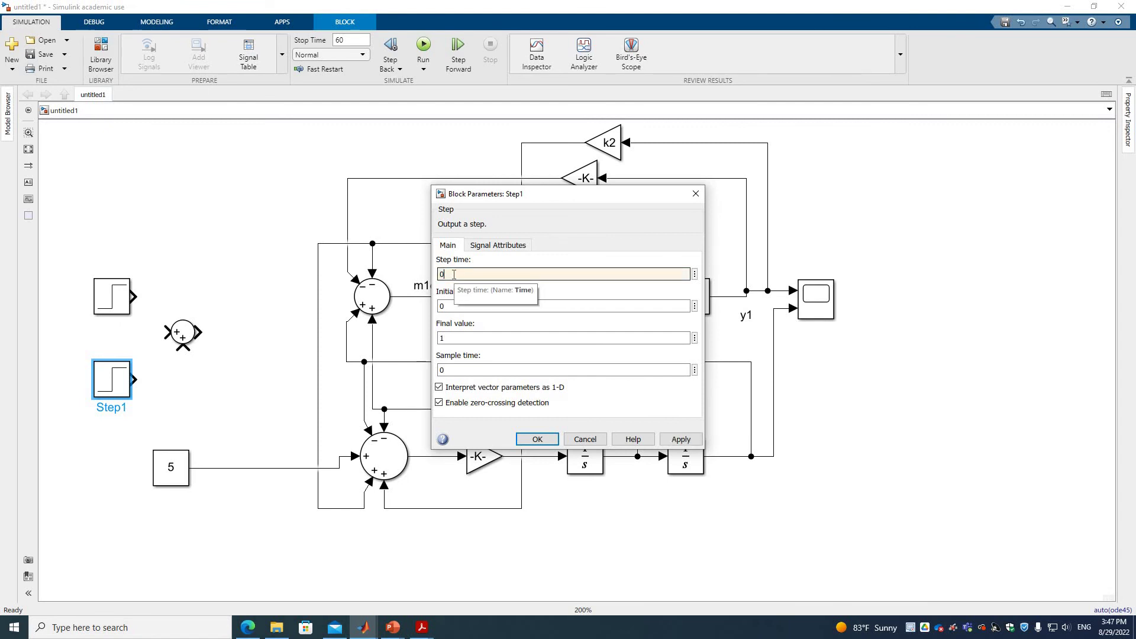
type(".001")
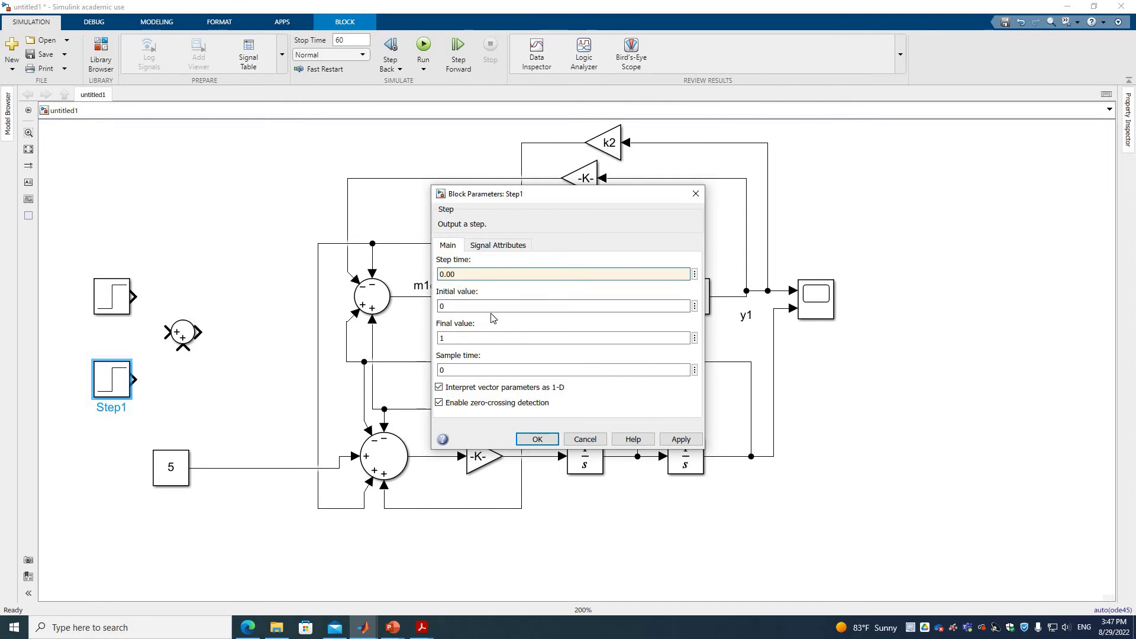
left_click(456, 337)
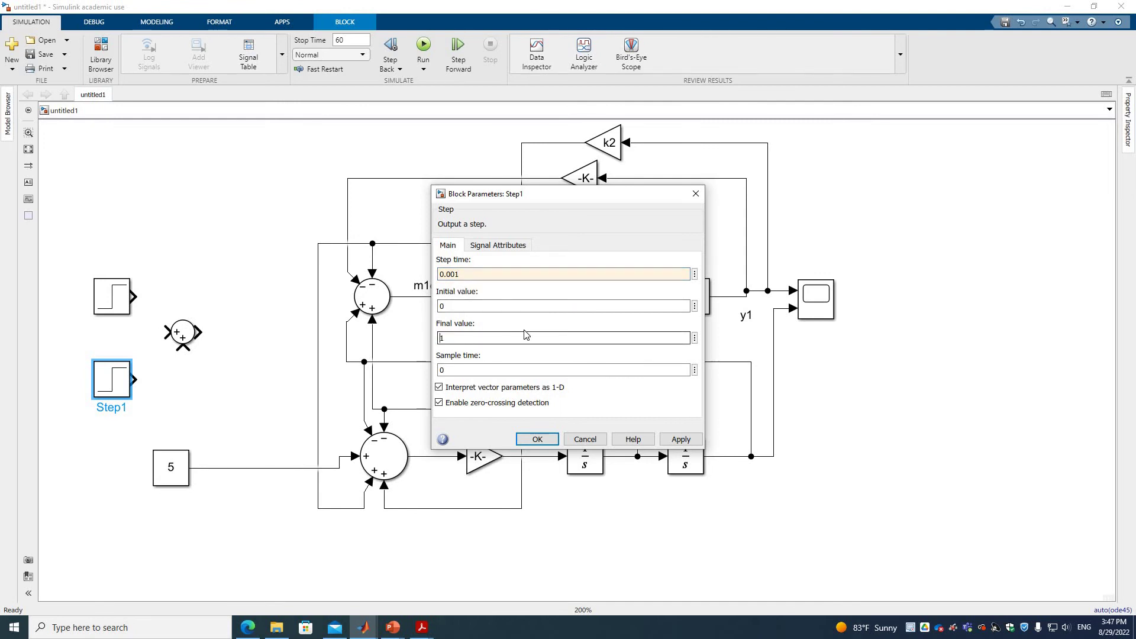
type("001")
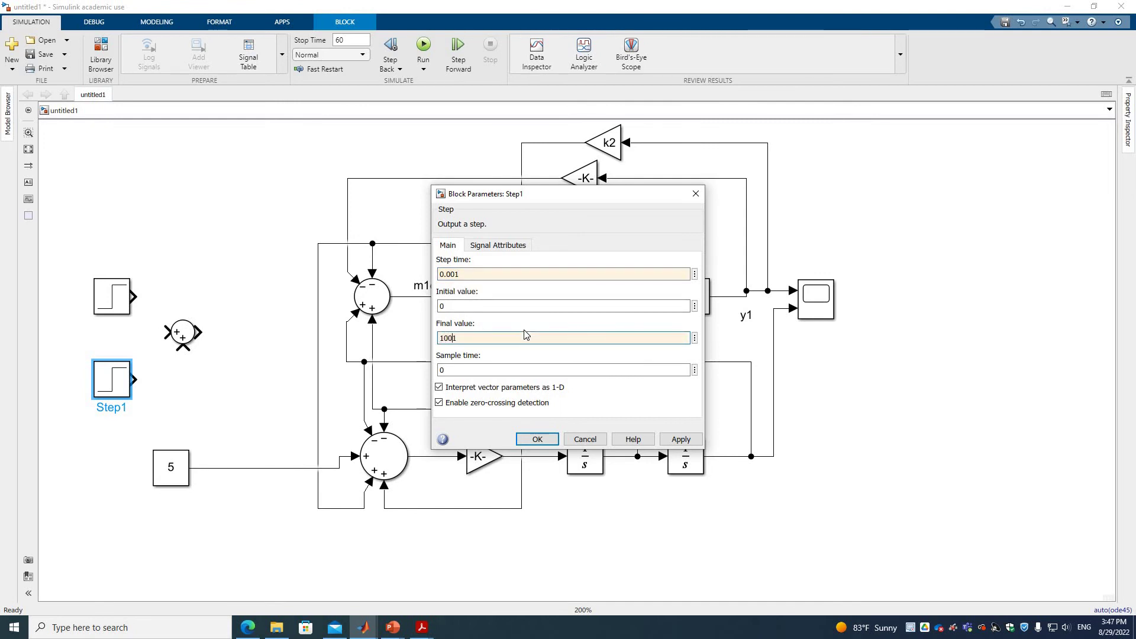
key("BackSpace")
left_click(536, 441)
Step: Wire both Steps into the Sum and feed its output into a new Scope
left_click_drag(136, 296, 171, 332)
left_click_drag(143, 374, 183, 351)
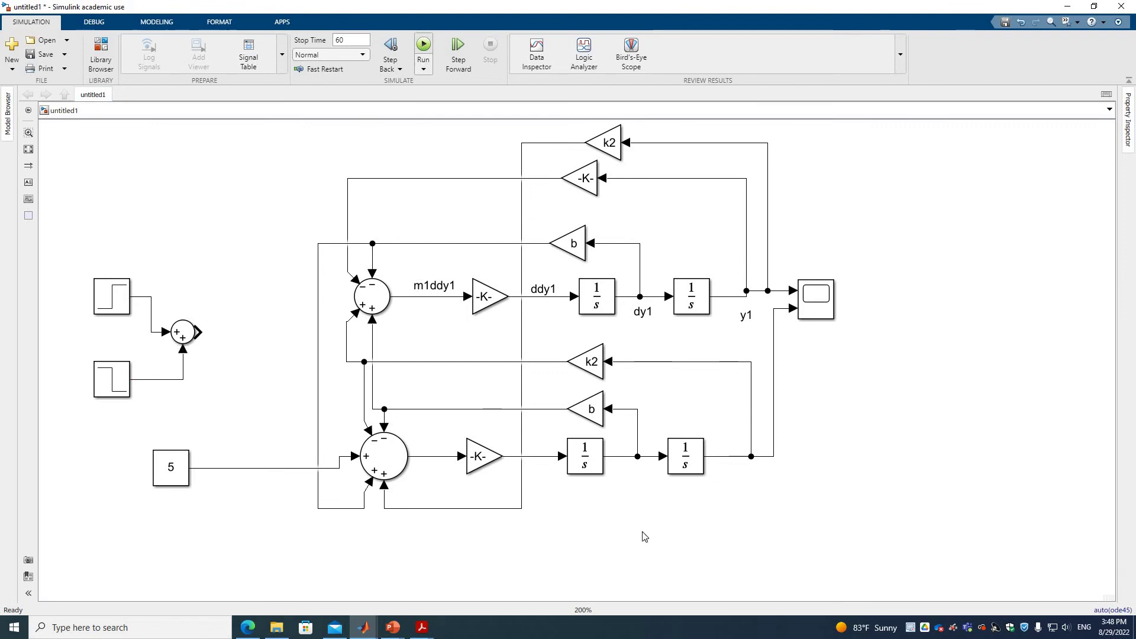
key("ctrl+shift+l")
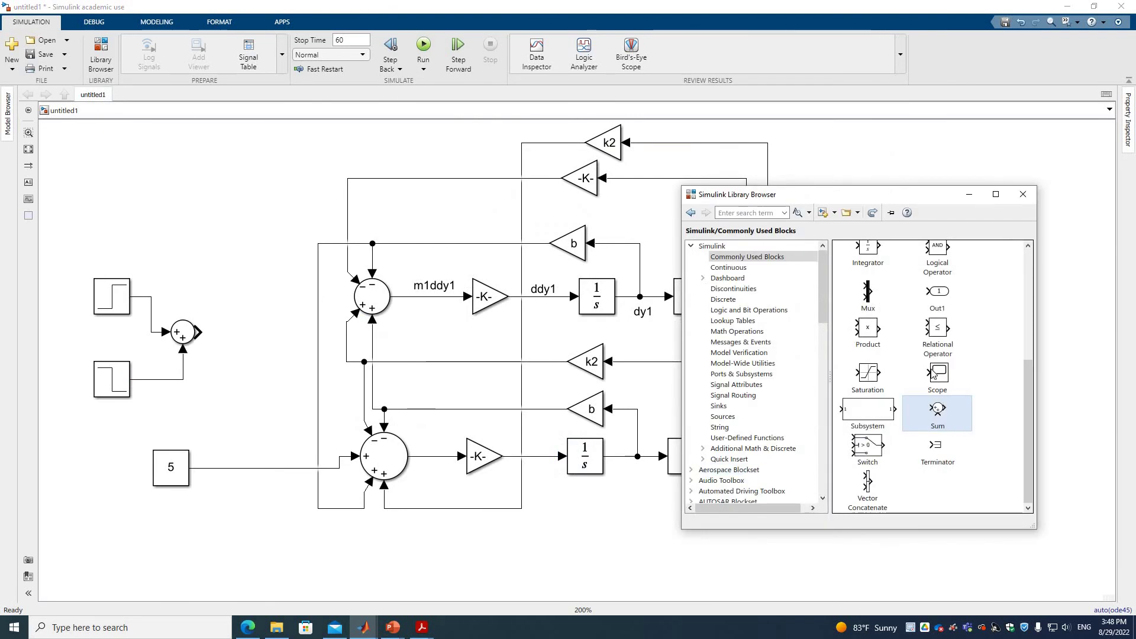
left_click_drag(938, 373, 230, 244)
left_click_drag(199, 332, 219, 239)
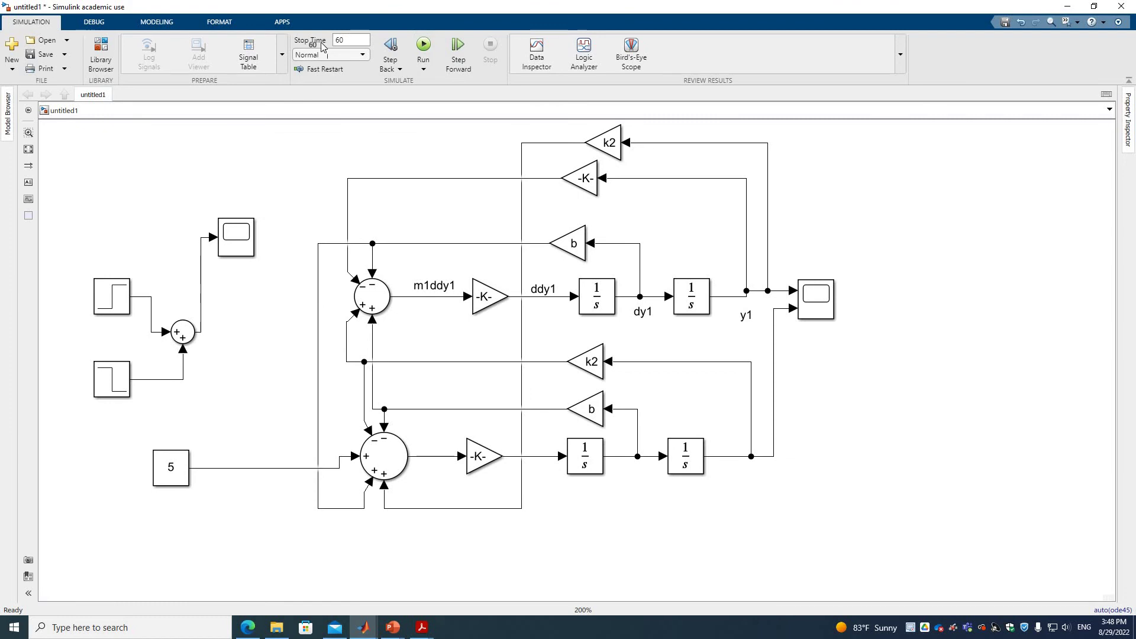
Step: Set the stop time to 0.002 and run the simulation
left_click(364, 37)
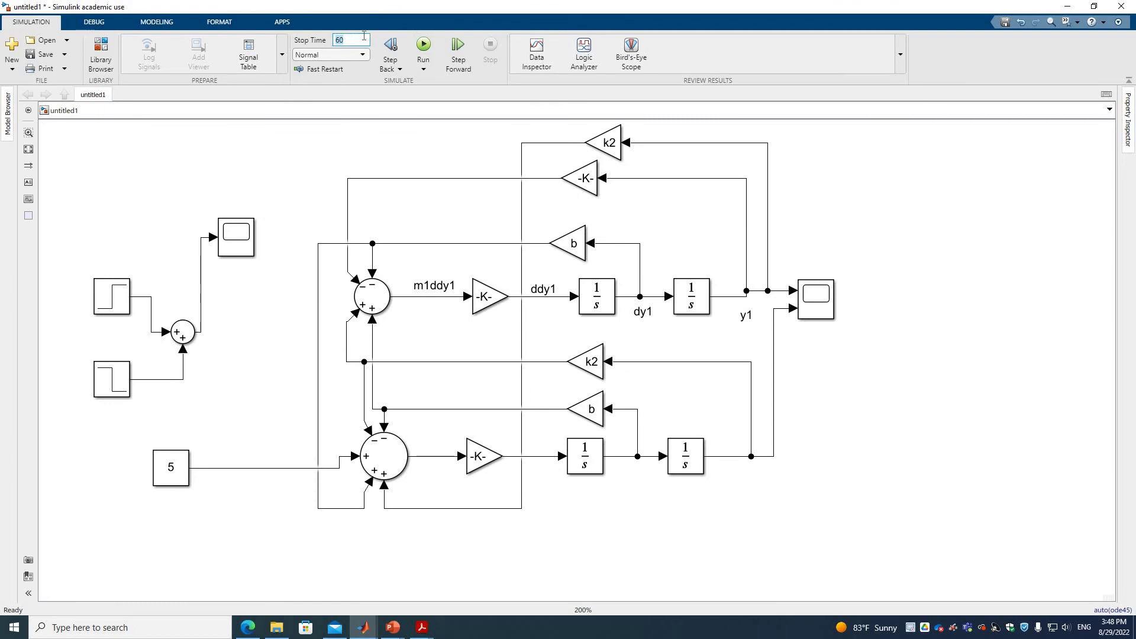
double_click(334, 43)
type("10")
type("2")
left_click(424, 47)
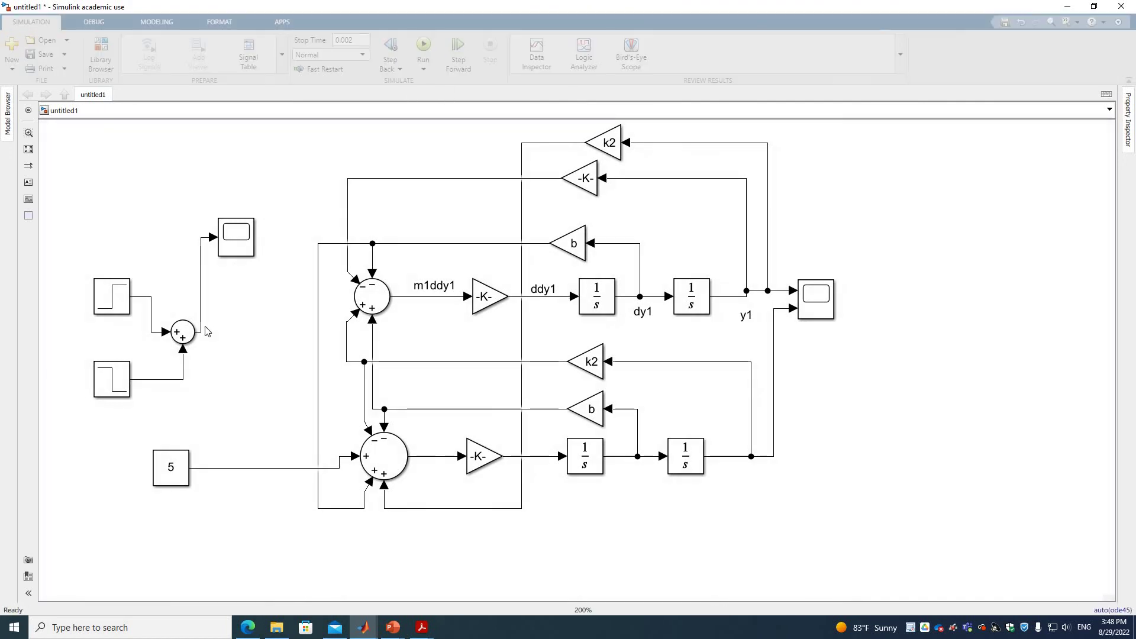
double_click(235, 255)
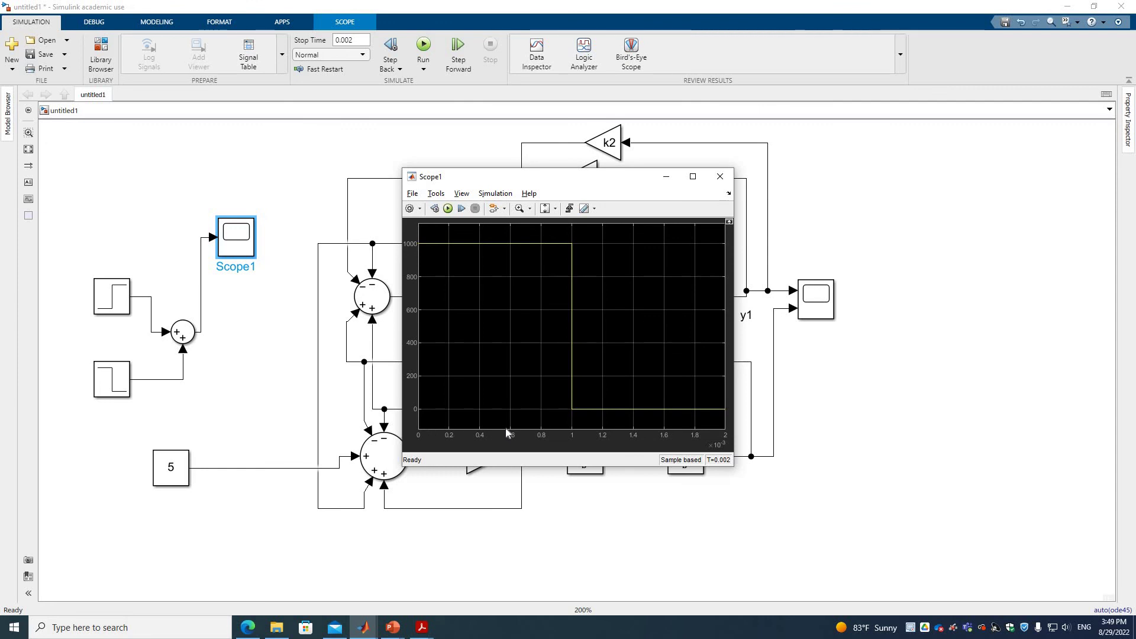
left_click(720, 176)
Step: Replace the Constant 5 input to the lower Sum with a branch of the summed step signal
left_click(181, 458)
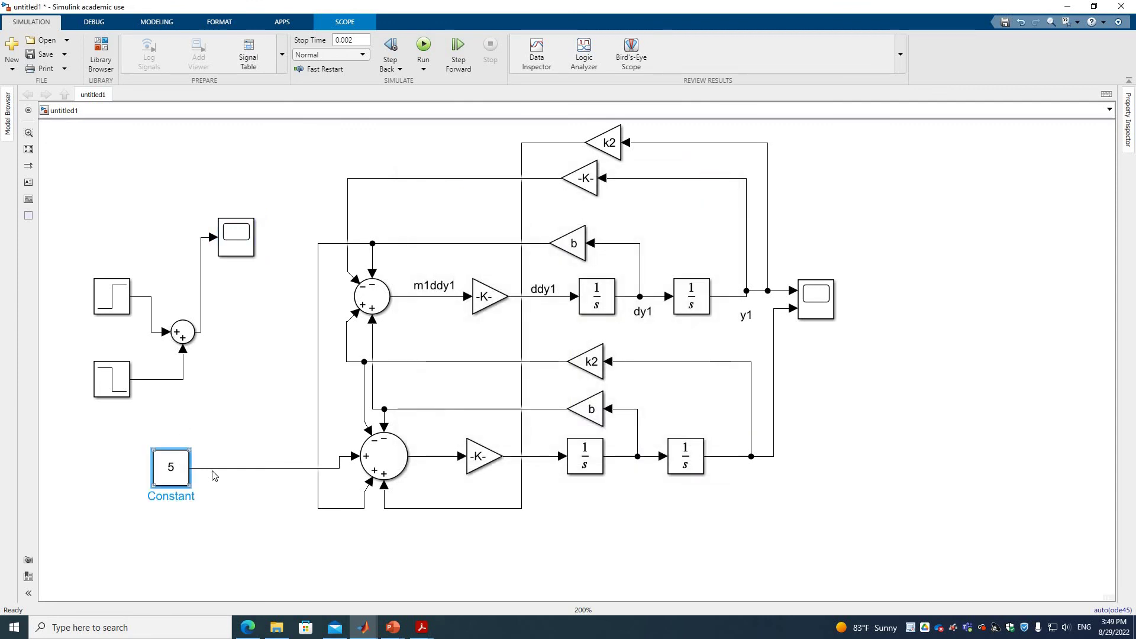
left_click(224, 469)
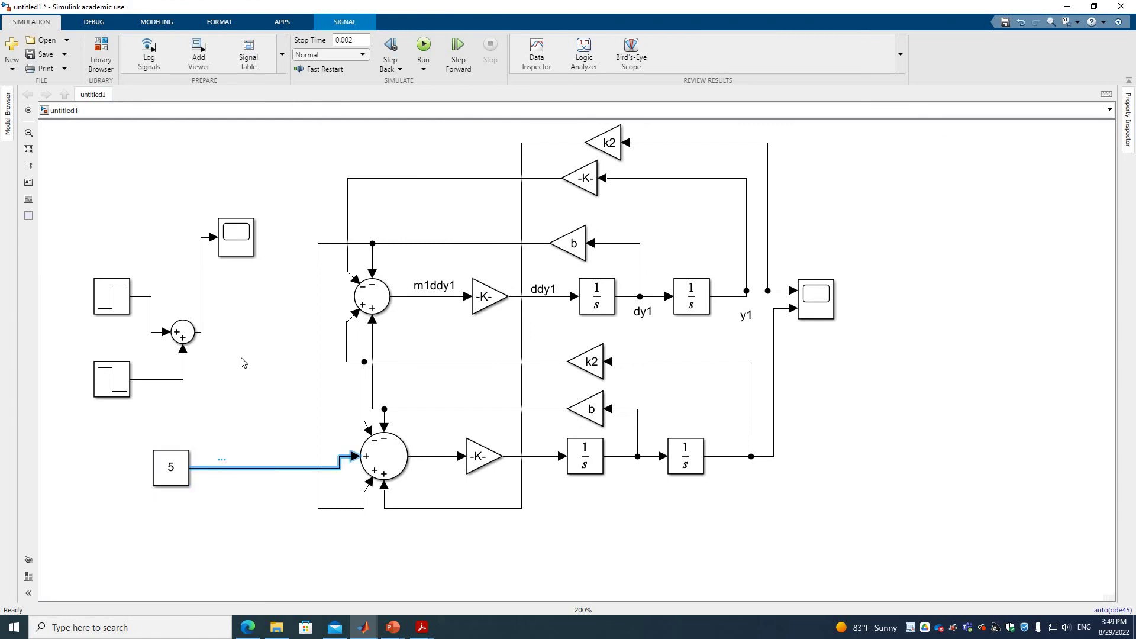
key("Delete")
left_click(235, 241)
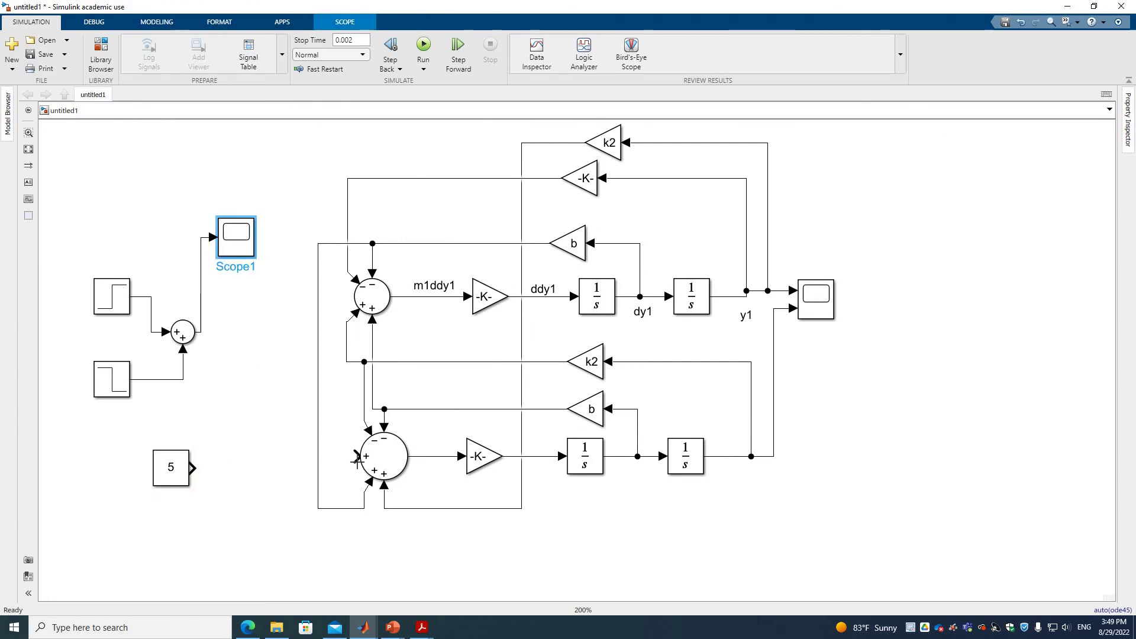
left_click(248, 371)
left_click_drag(357, 456, 201, 332)
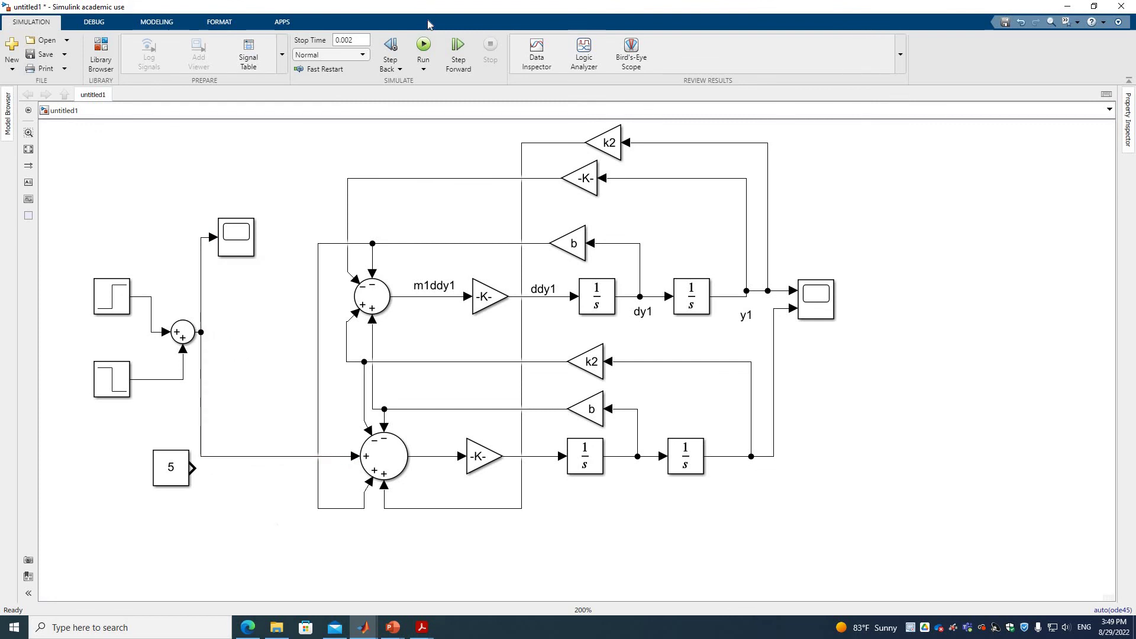
Step: Run the simulation and check the mass responses on the Scope
left_click(423, 56)
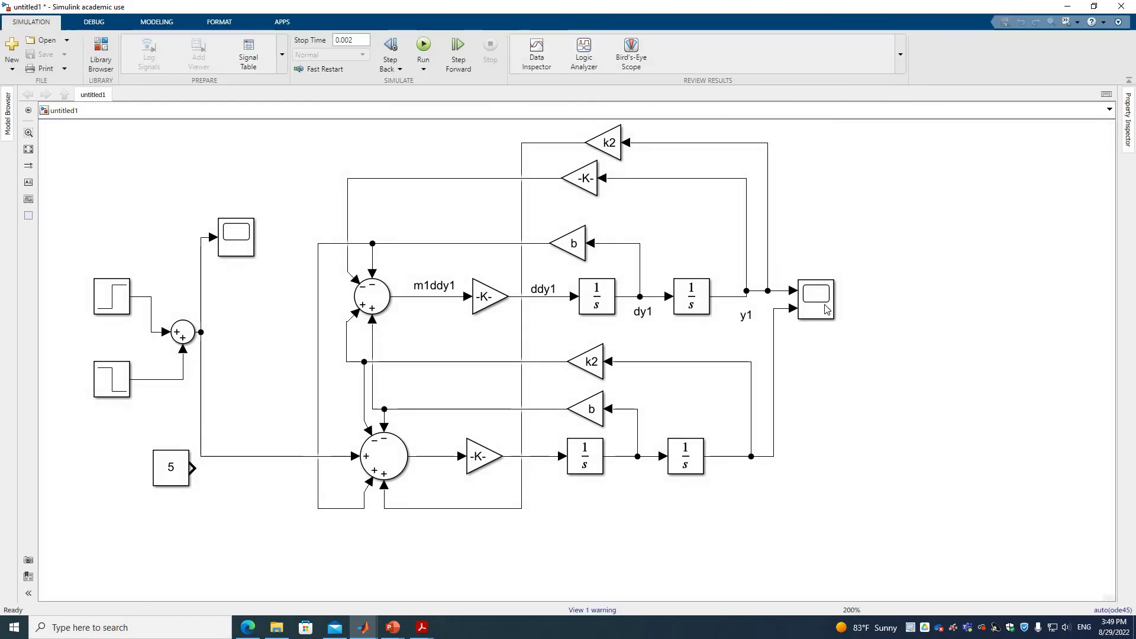
double_click(827, 309)
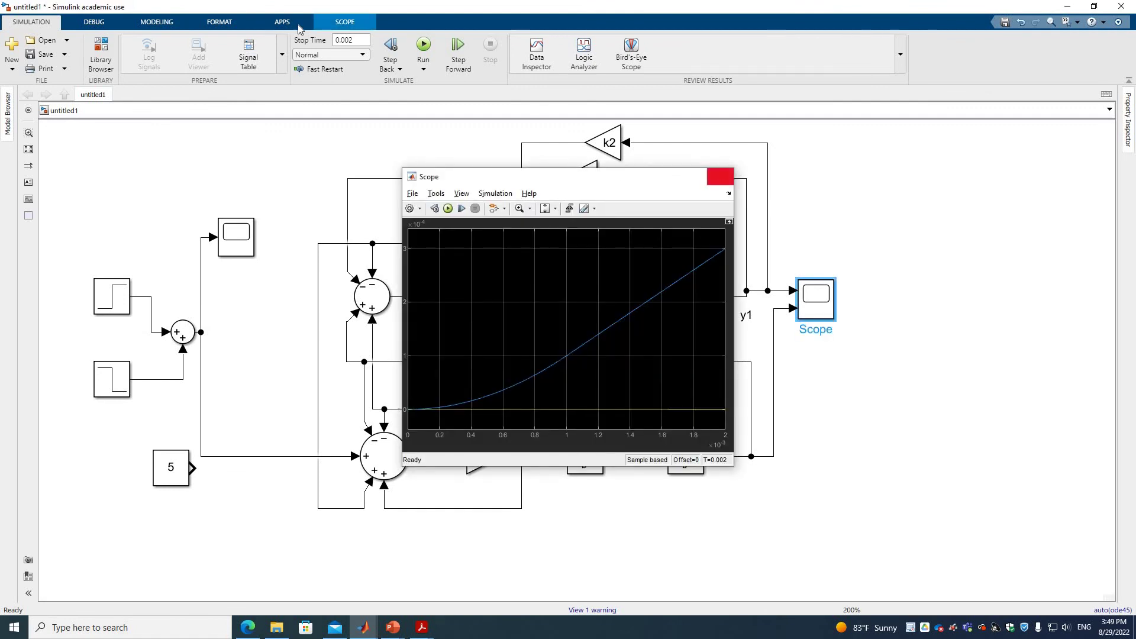
left_click(723, 177)
Step: Change the stop time from 0.002 to 60 and rerun the simulation
left_click(335, 42)
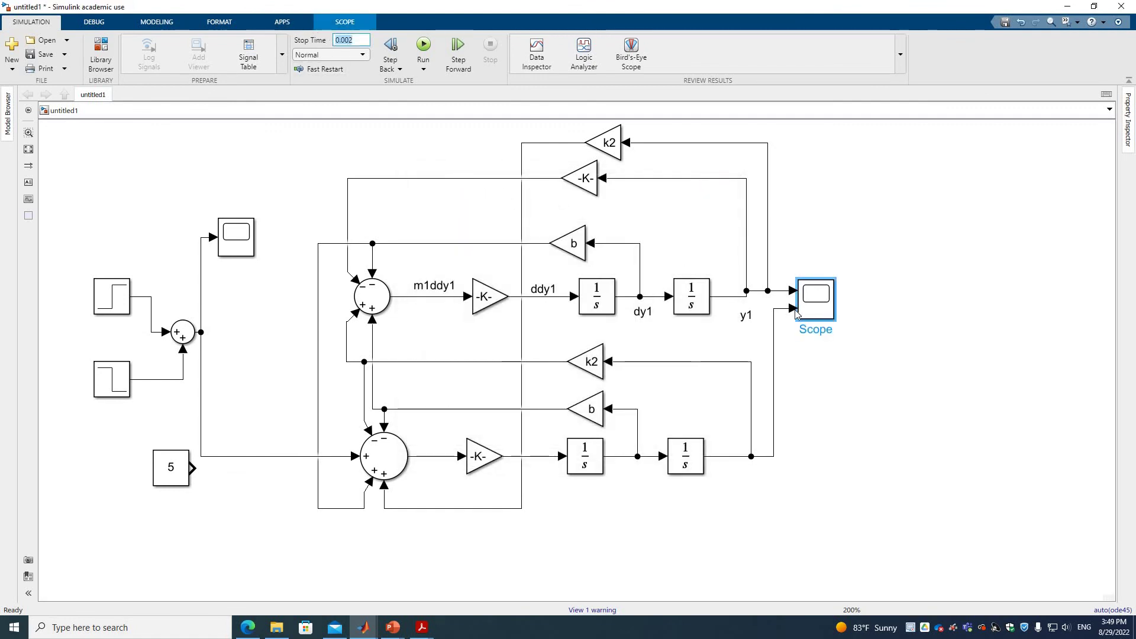
left_click(365, 40)
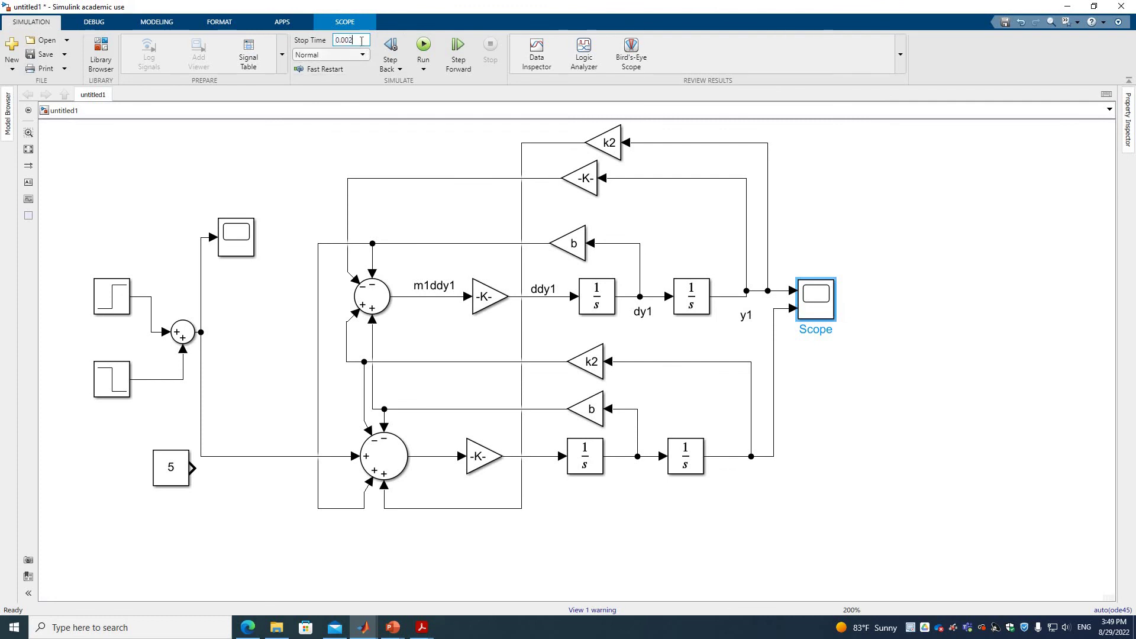
double_click(347, 40)
type("60")
left_click(424, 48)
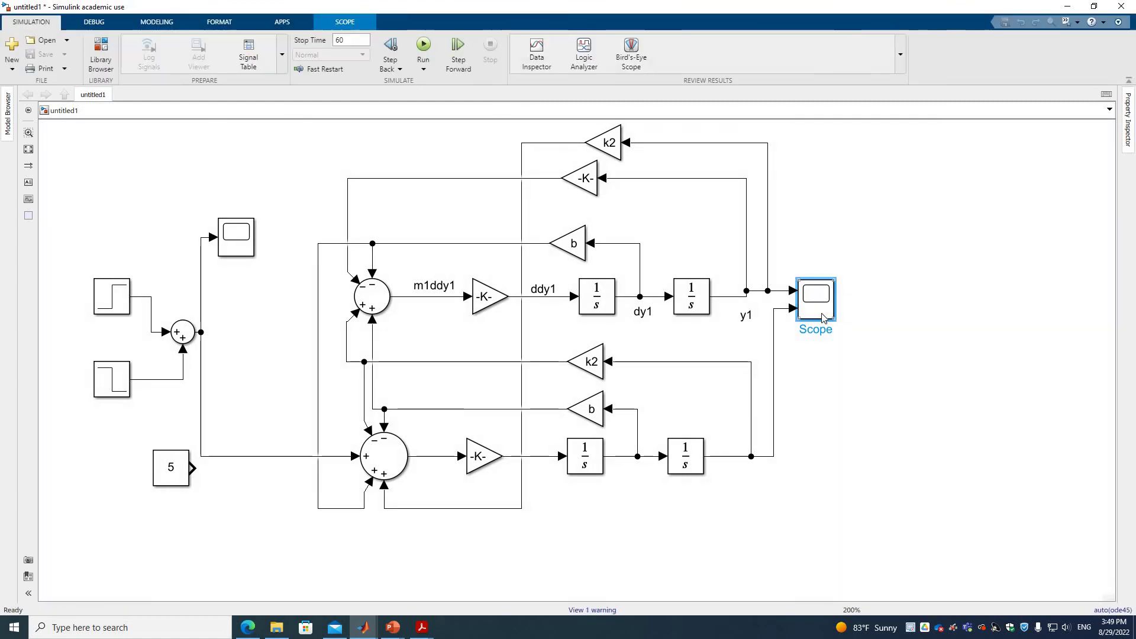
Step: View both masses' damped oscillations on the Scope, moving its window aside
double_click(823, 318)
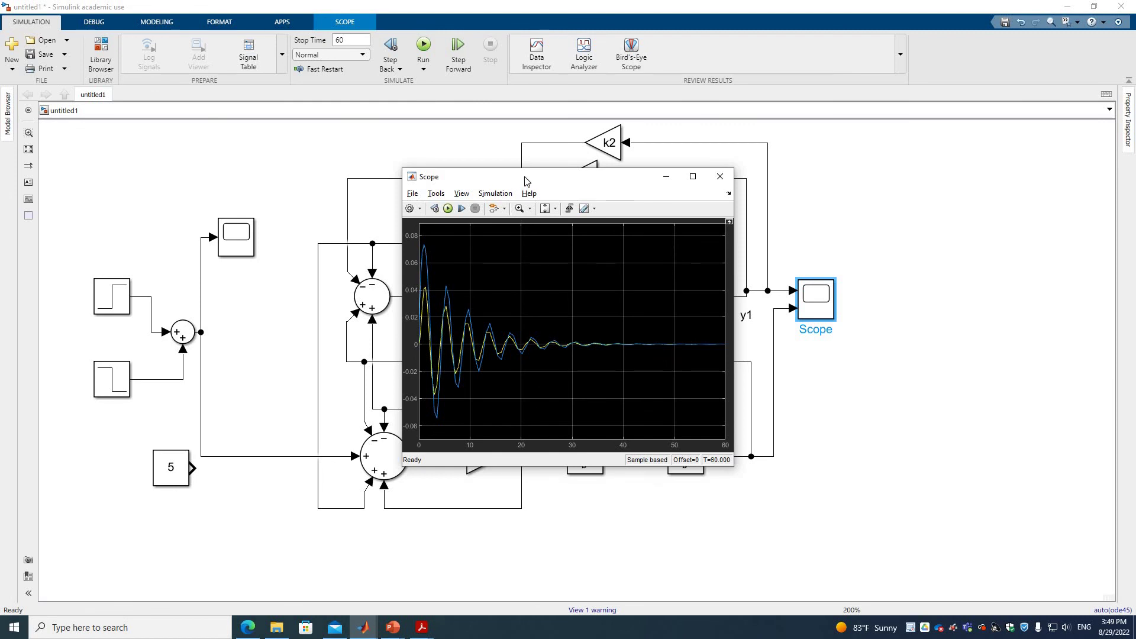
left_click_drag(580, 181, 666, 186)
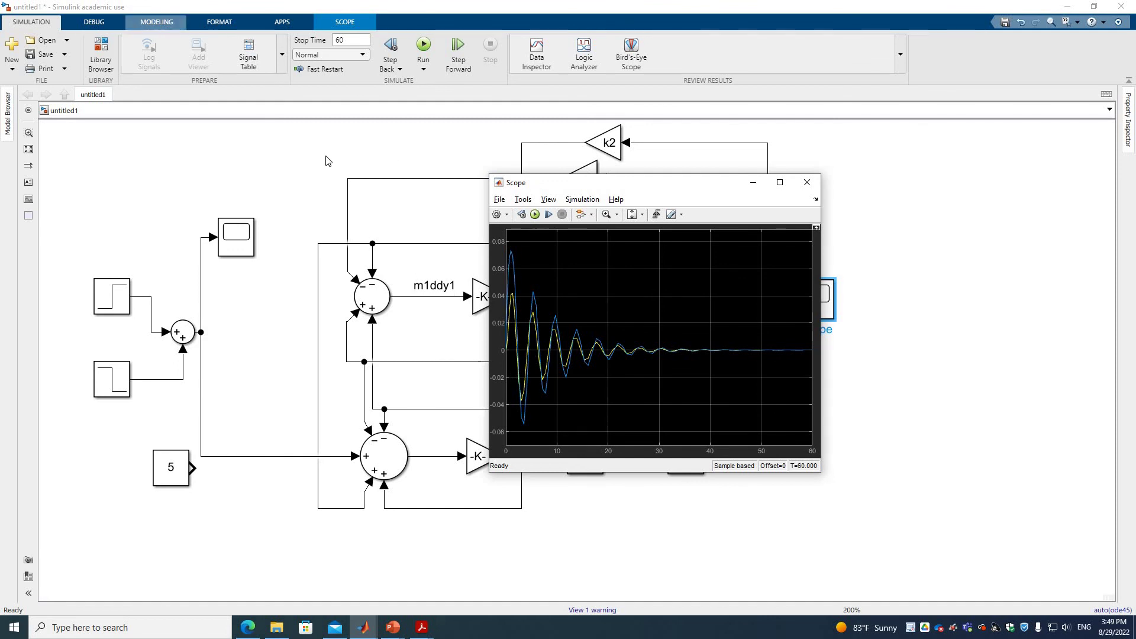
left_click(169, 24)
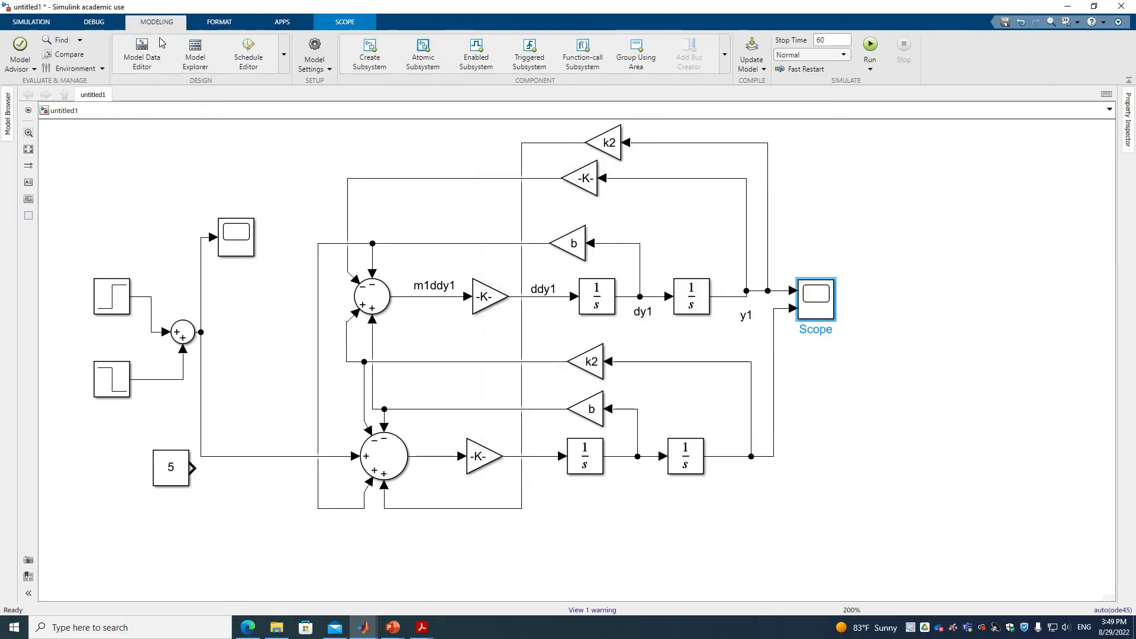
Step: In Model Settings, set a Fixed-step ode4 (Runge-Kutta) solver with step size 0.02
left_click(320, 70)
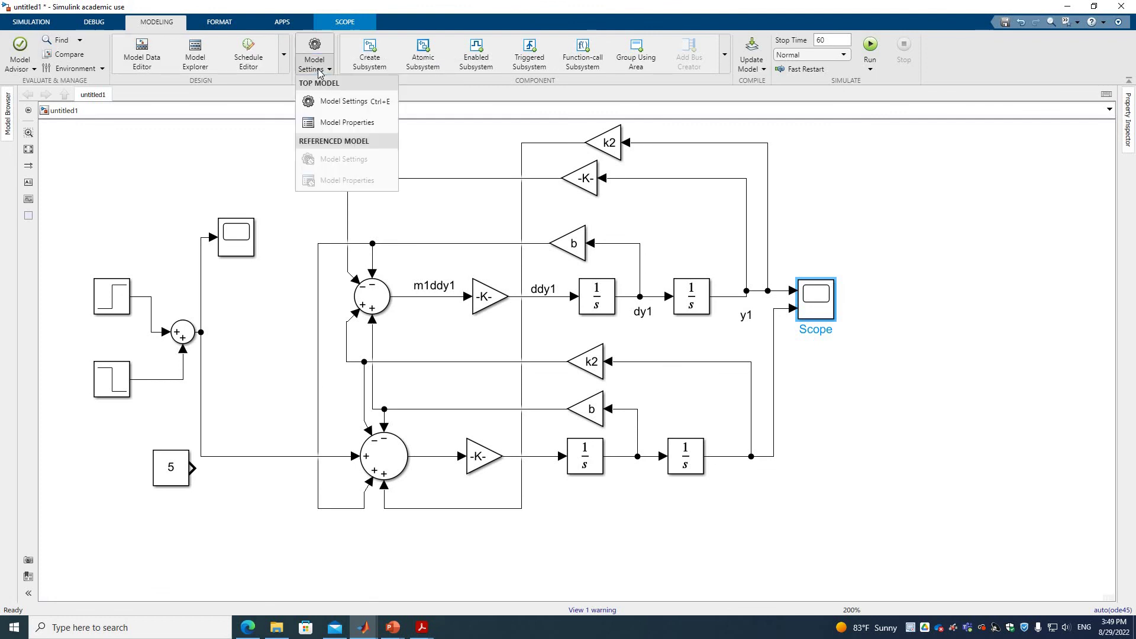
left_click(352, 115)
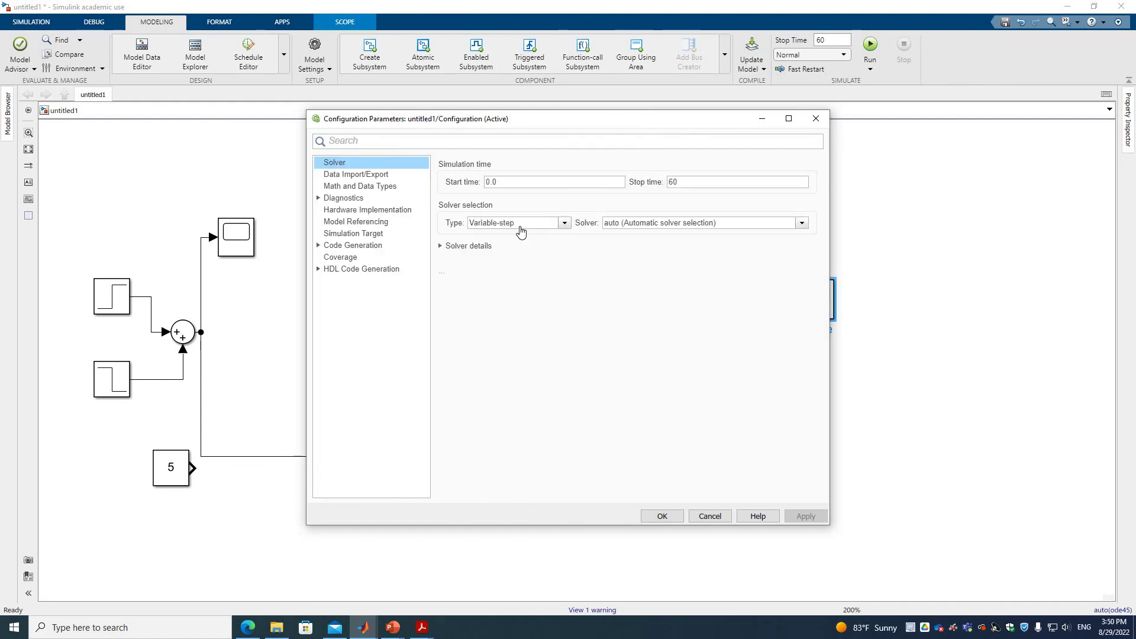
left_click(562, 225)
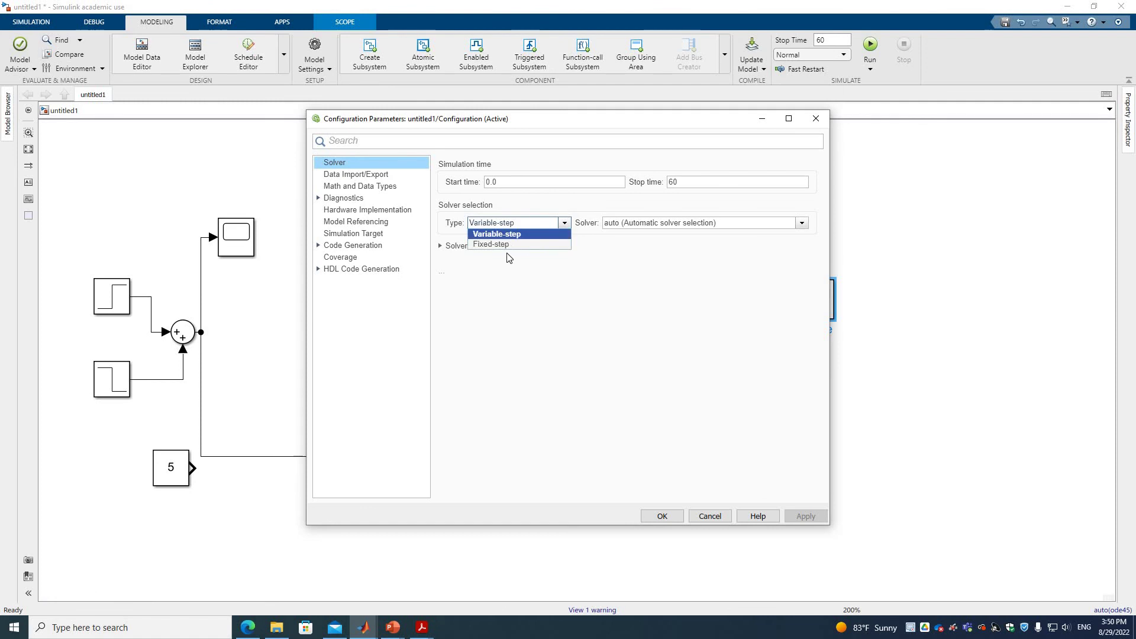
left_click(731, 245)
left_click(803, 223)
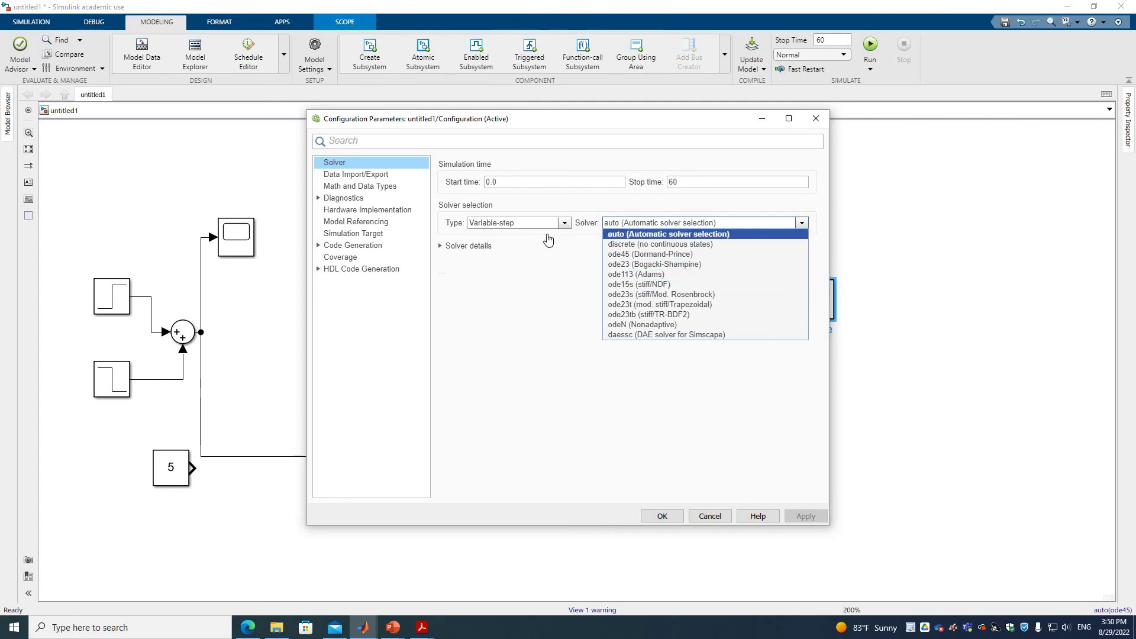
left_click(562, 223)
left_click(519, 248)
left_click(688, 228)
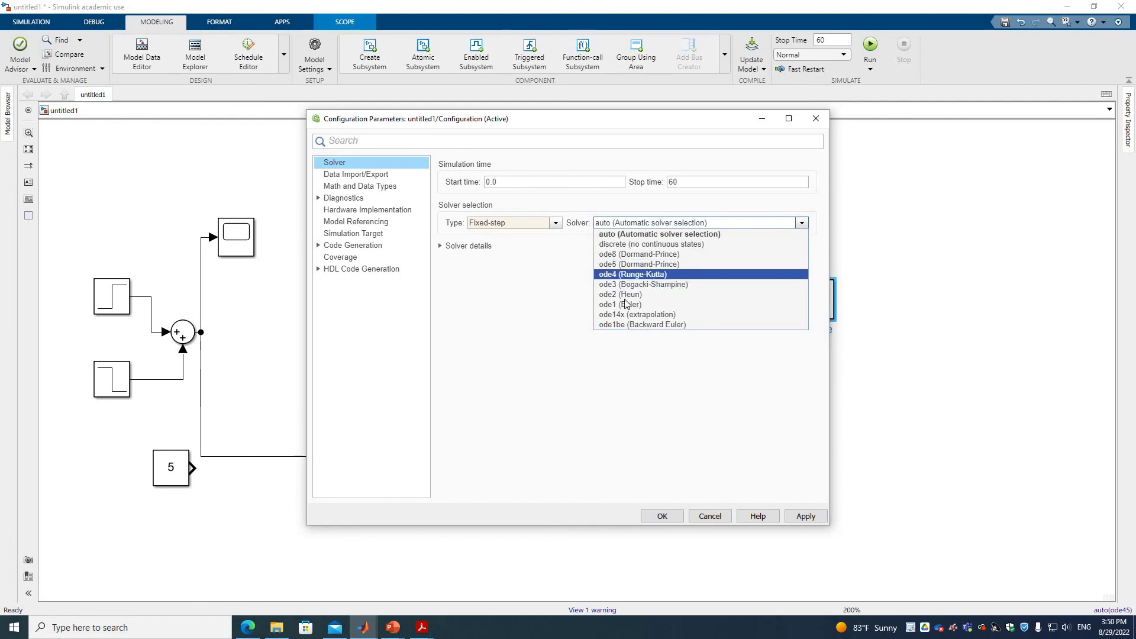
left_click(651, 275)
left_click(443, 250)
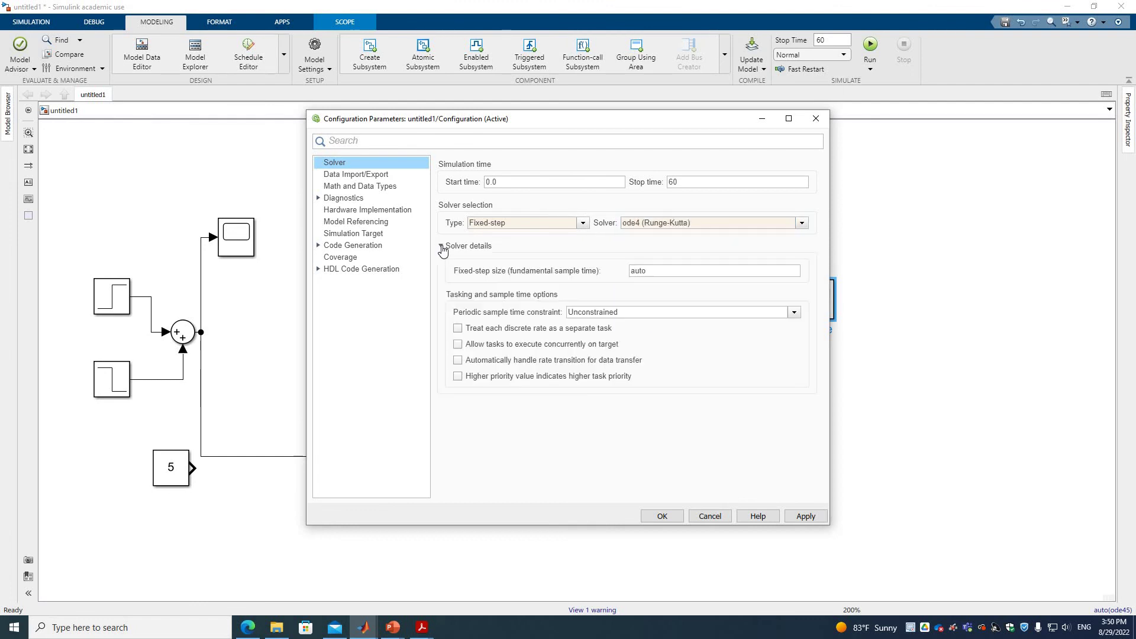
double_click(628, 272)
type("0.0")
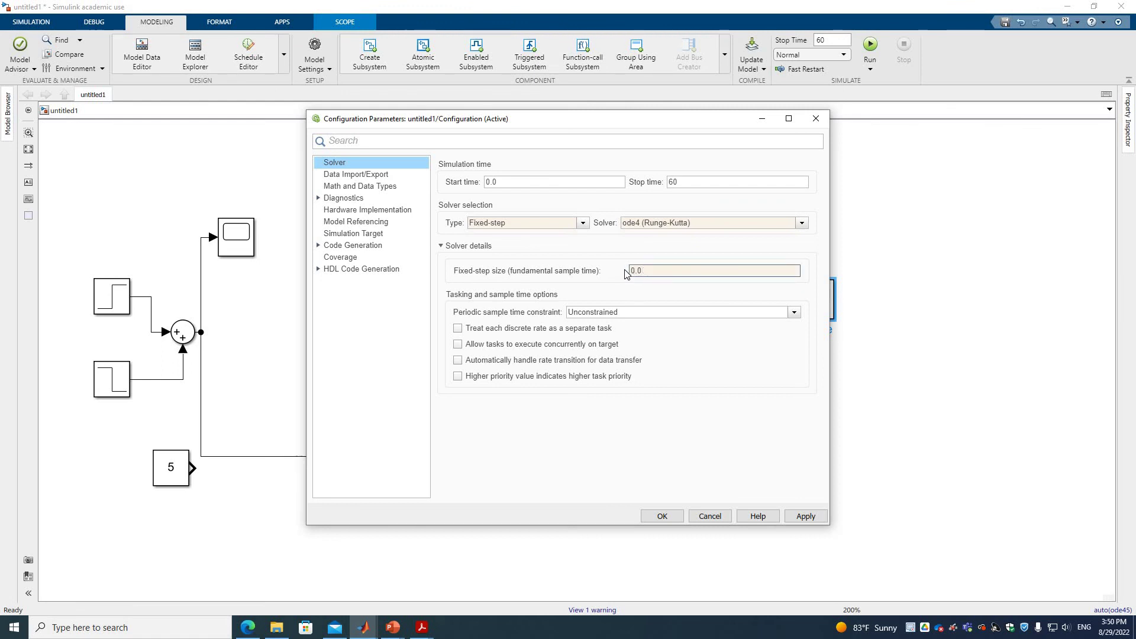
type("2")
left_click(664, 516)
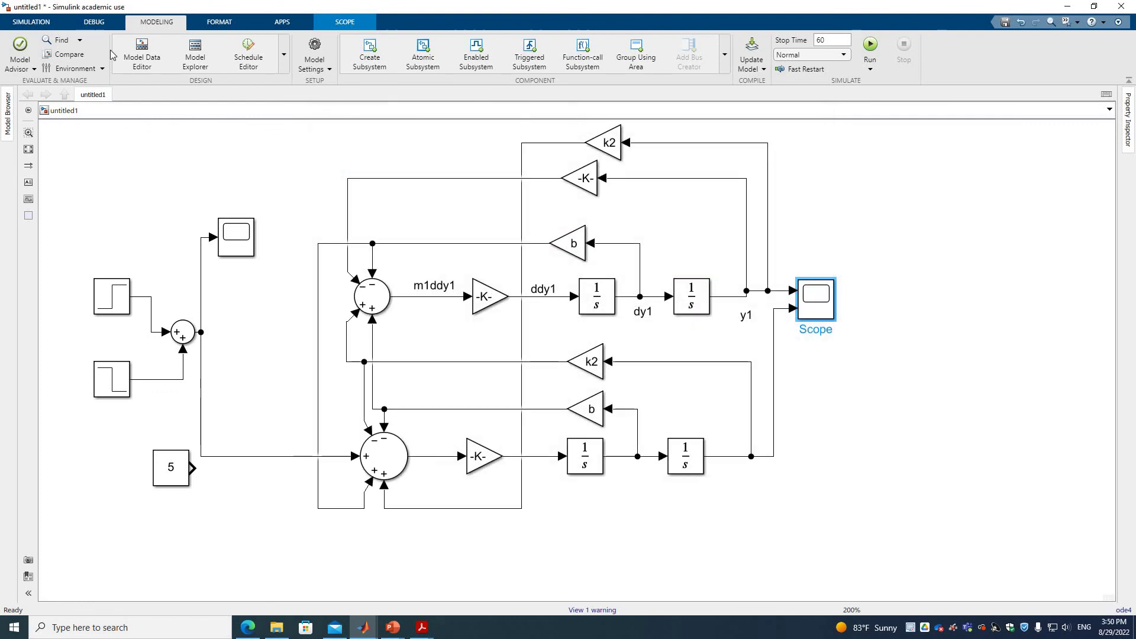
Step: Rerun with the ode4 solver and open the Scope showing oscillations peaking near 0.23
left_click(32, 22)
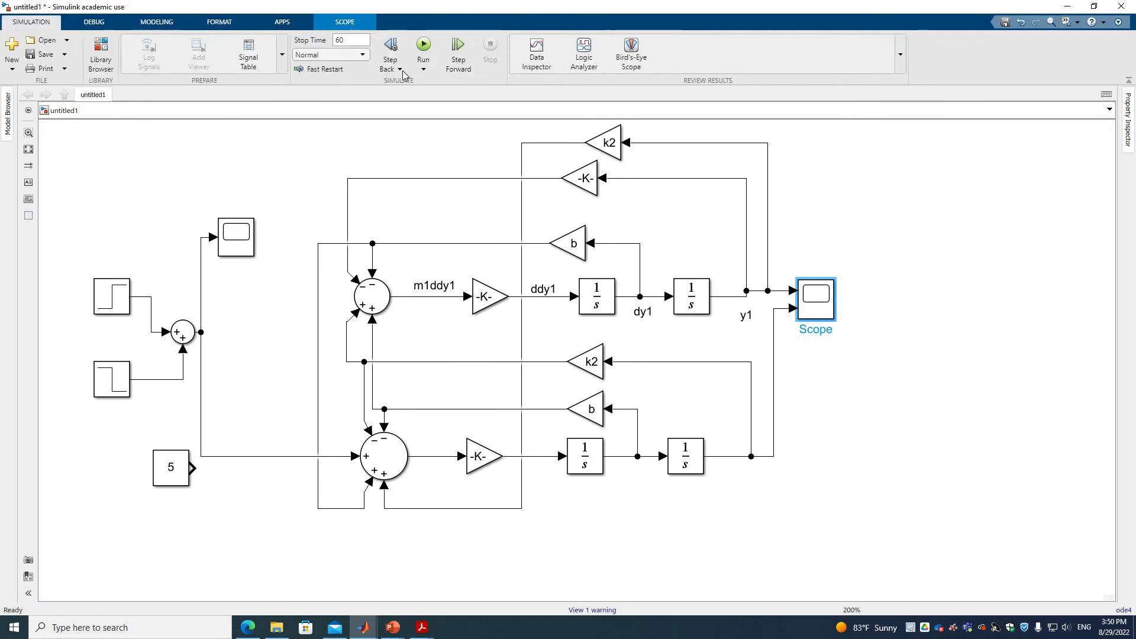
left_click(430, 51)
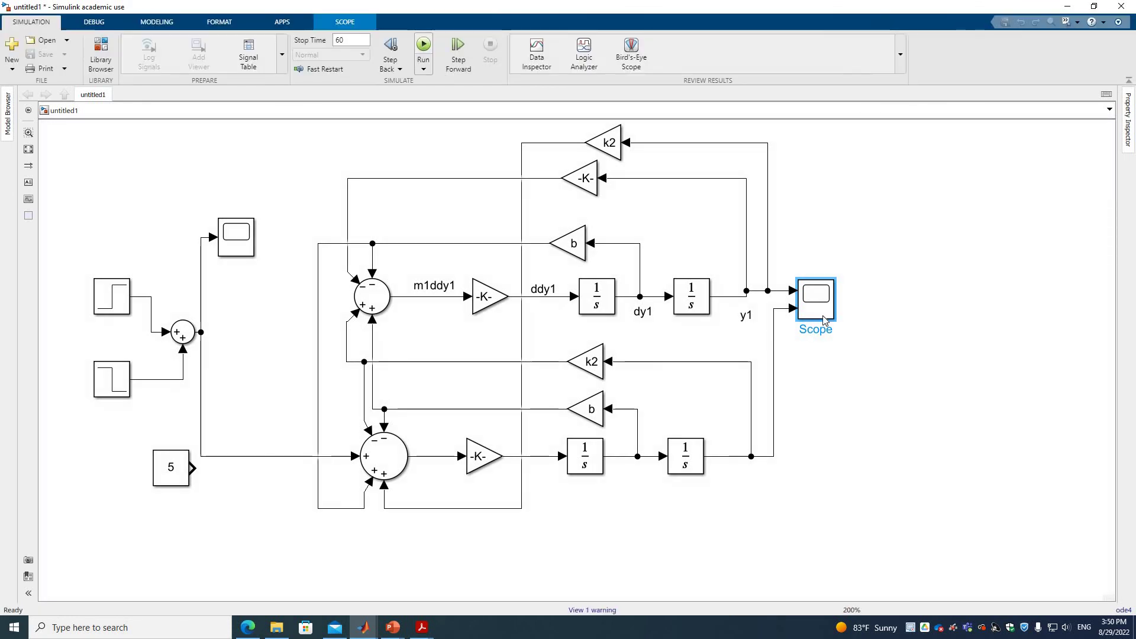
double_click(815, 318)
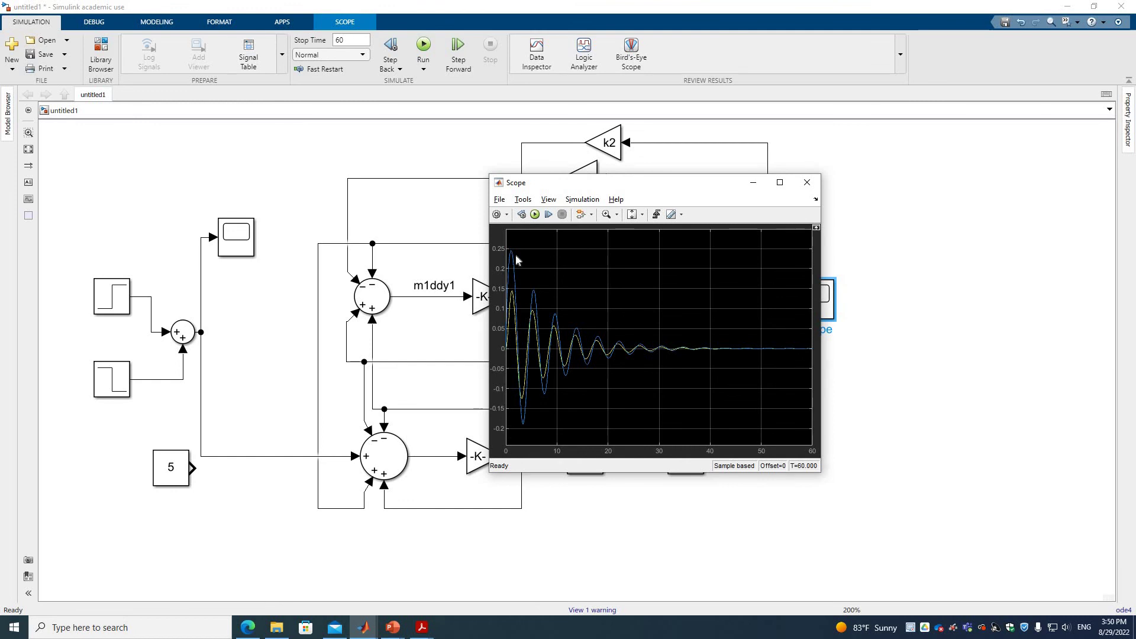